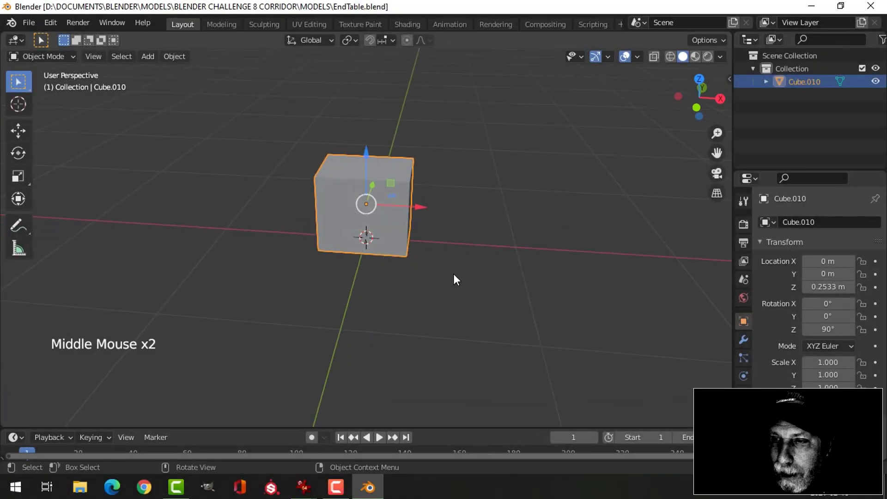
# - In Edit Mode, raise the cube's bottom face close to its top face to form a thin tabletop slab
pyautogui.moveTo(459, 265); pyautogui.dragTo(378, 219, button='middle')
pyautogui.scroll(1, 430, 247)
pyautogui.press('Tab')
pyautogui.press('3')
pyautogui.click(384, 245)
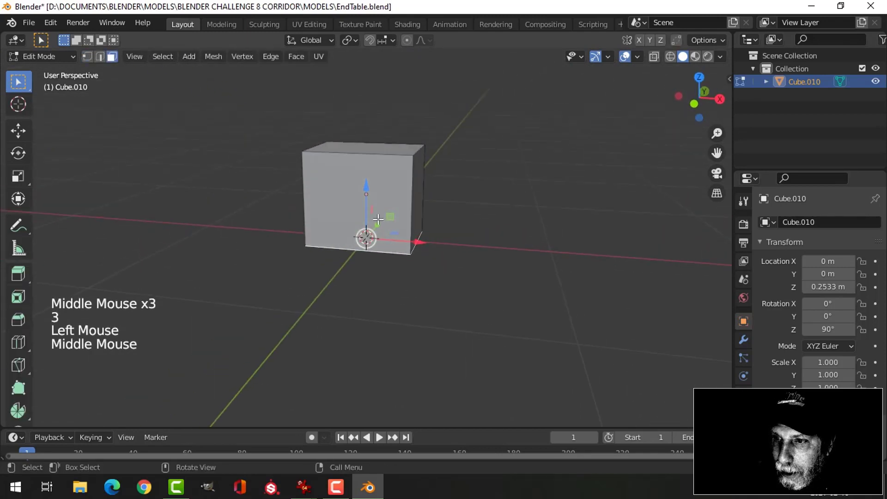
pyautogui.moveTo(368, 193); pyautogui.dragTo(374, 104)
# - Select the slab's top face and scale it to about 0.96 so the sides slope inward
pyautogui.moveTo(427, 126); pyautogui.dragTo(421, 171, button='middle')
pyautogui.scroll(2, 410, 179)
pyautogui.moveTo(420, 171); pyautogui.dragTo(383, 180, button='middle')
pyautogui.hotkey('alt', 'a')
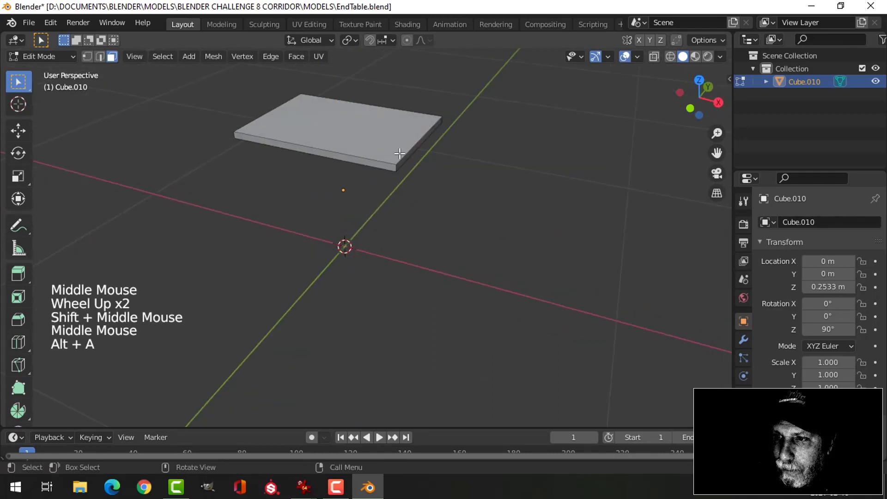
pyautogui.click(393, 143)
pyautogui.scroll(1, 436, 155)
pyautogui.keyDown('shift'); pyautogui.moveTo(436, 154); pyautogui.dragTo(429, 197, button='middle'); pyautogui.keyUp('shift')
pyautogui.press('s')
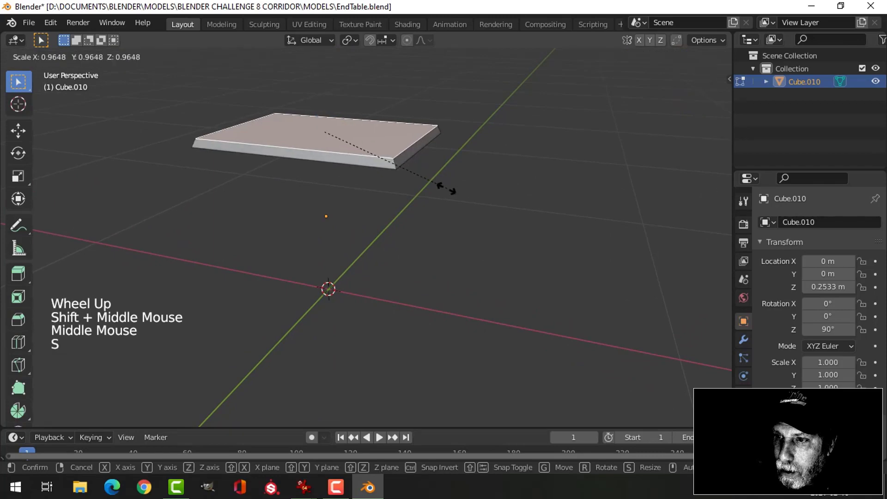
pyautogui.click(446, 188)
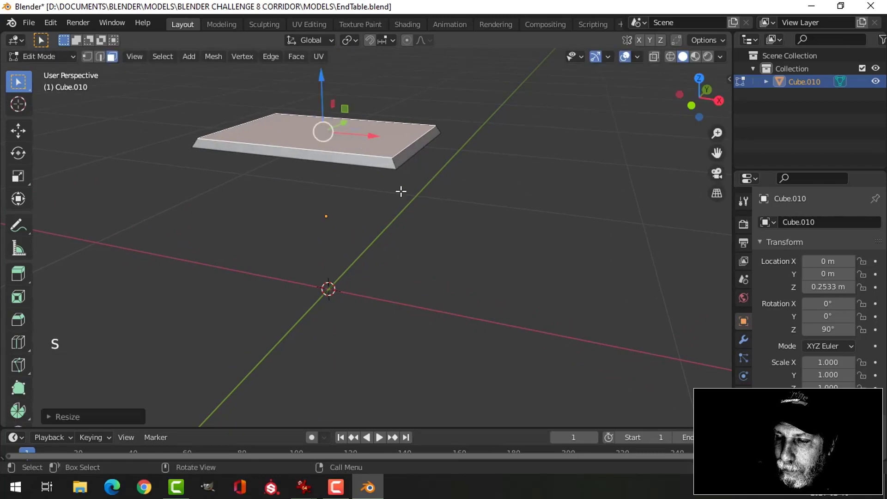
# - Inset the slab's top face slightly and extrude it upward a few millimetres to form a thin raised lip
pyautogui.press('i')
pyautogui.click(472, 184)
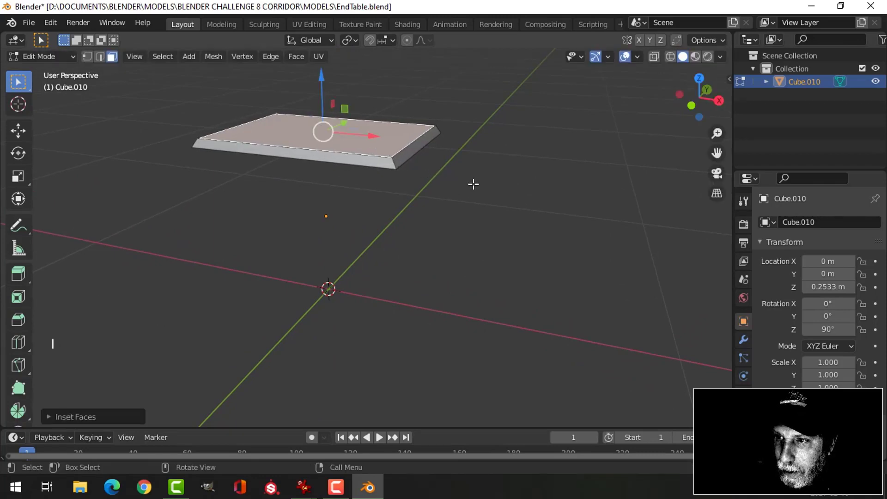
pyautogui.moveTo(472, 185); pyautogui.dragTo(491, 187, button='middle')
pyautogui.press('s')
pyautogui.click(458, 241)
pyautogui.press('e')
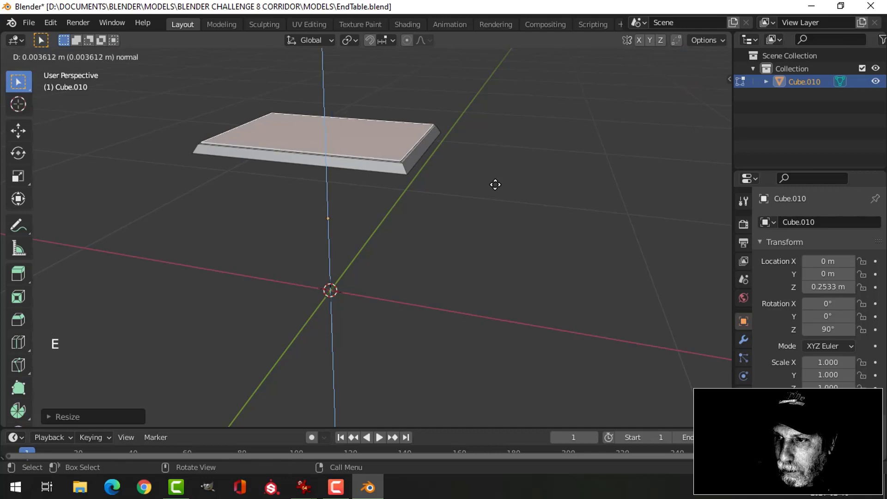
pyautogui.click(495, 186)
# - Extrude the slab's underside face and shift it slightly downward to thicken the bottom edge
pyautogui.moveTo(496, 186); pyautogui.dragTo(427, 163, button='middle')
pyautogui.hotkey('alt', 'a')
pyautogui.click(406, 125)
pyautogui.keyDown('shift'); pyautogui.moveTo(406, 125); pyautogui.dragTo(429, 228, button='middle'); pyautogui.keyUp('shift')
pyautogui.scroll(2, 429, 212)
pyautogui.moveTo(428, 229); pyautogui.dragTo(426, 230, button='middle')
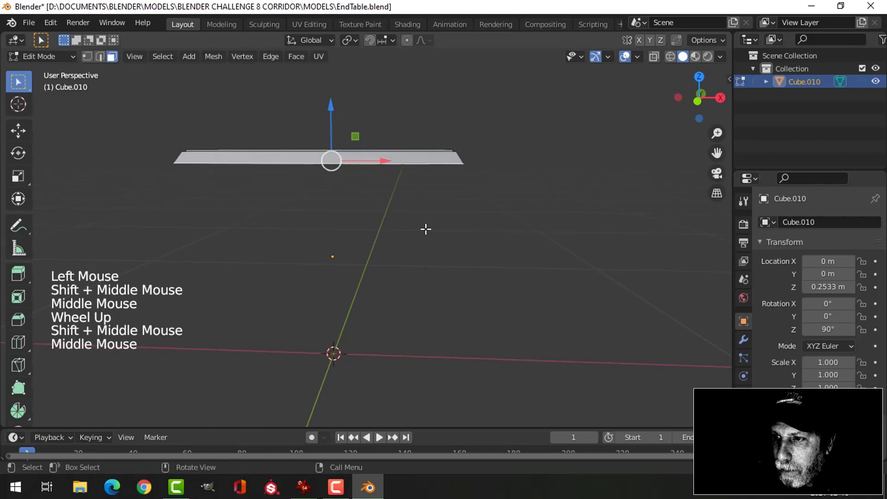
pyautogui.press('e')
pyautogui.click(426, 230)
pyautogui.moveTo(331, 107); pyautogui.dragTo(331, 114)
# - Return to Object Mode, select the tabletop and save the file
pyautogui.press('Tab')
pyautogui.moveTo(487, 168); pyautogui.dragTo(396, 201, button='middle')
pyautogui.hotkey('alt', 'a')
pyautogui.click(401, 207)
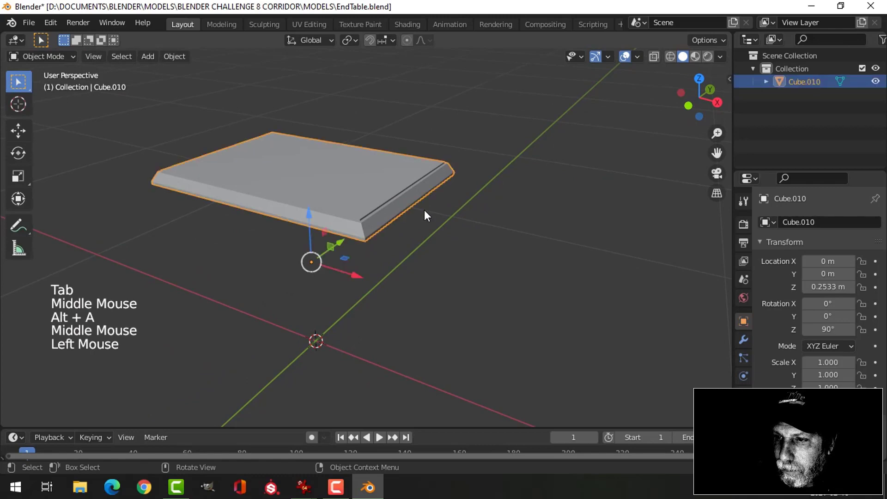
pyautogui.scroll(1, 424, 210)
pyautogui.hotkey('ctrl', 's')
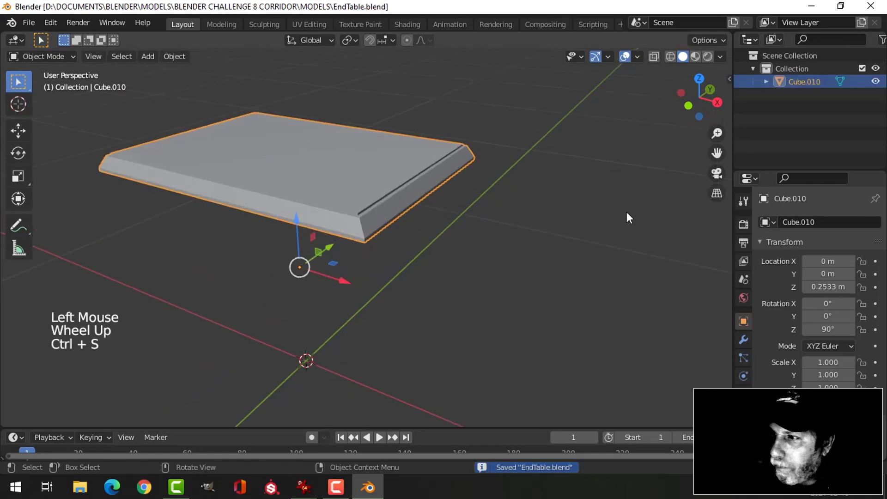
# - Add a Bevel modifier to the tabletop with 3 segments and an amount of 0.02 m
pyautogui.click(745, 340)
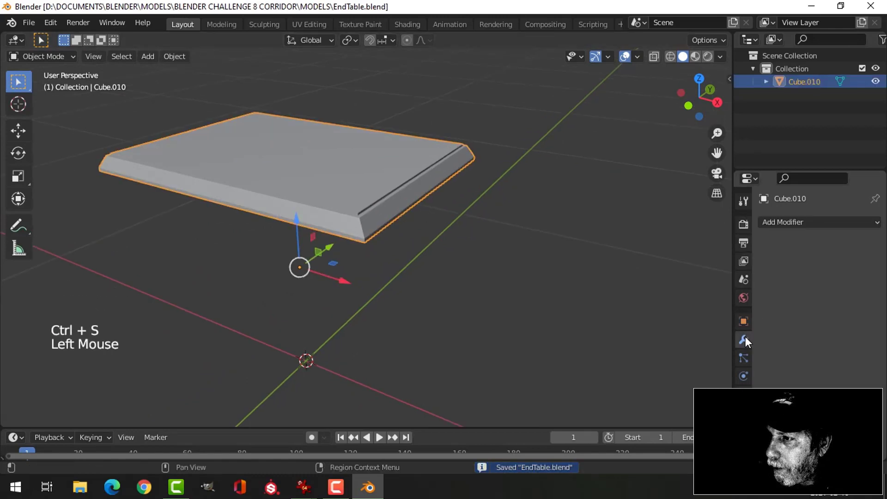
pyautogui.click(782, 222)
pyautogui.click(624, 270)
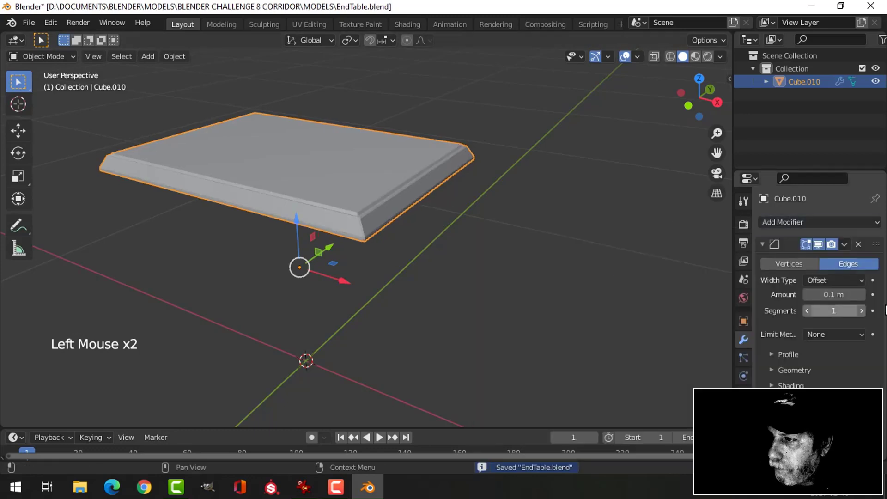
pyautogui.click(862, 311)
pyautogui.click(862, 311)
pyautogui.click(830, 295)
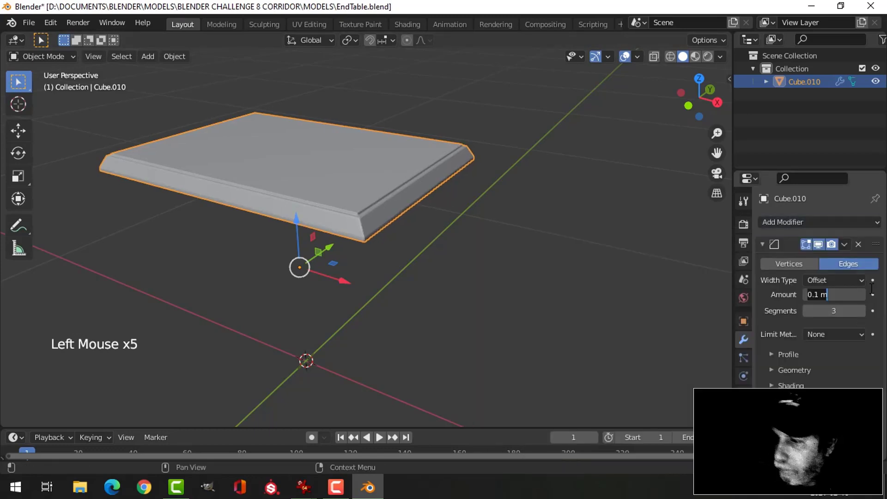
pyautogui.write('0.02')
pyautogui.press('Return')
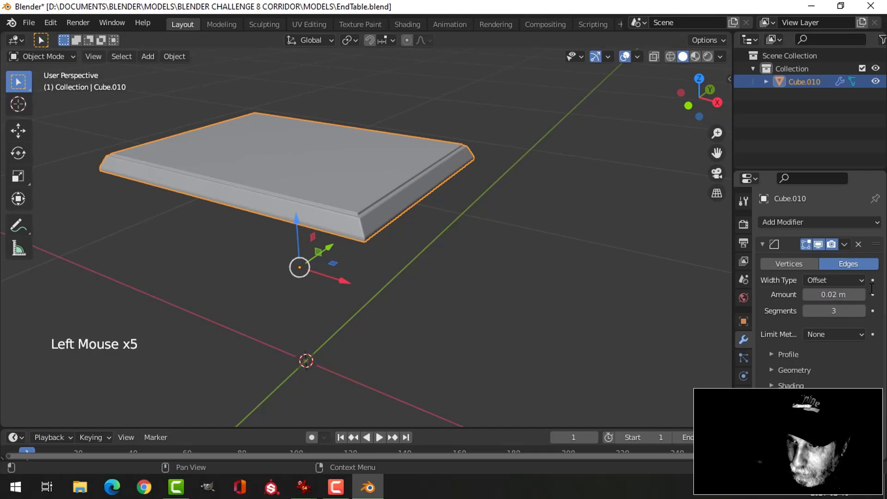
# - Deselect the tabletop and save the file again
pyautogui.hotkey('alt', 'a')
pyautogui.moveTo(435, 206); pyautogui.dragTo(477, 209, button='middle')
pyautogui.scroll(-2, 470, 185)
pyautogui.hotkey('ctrl', 's')
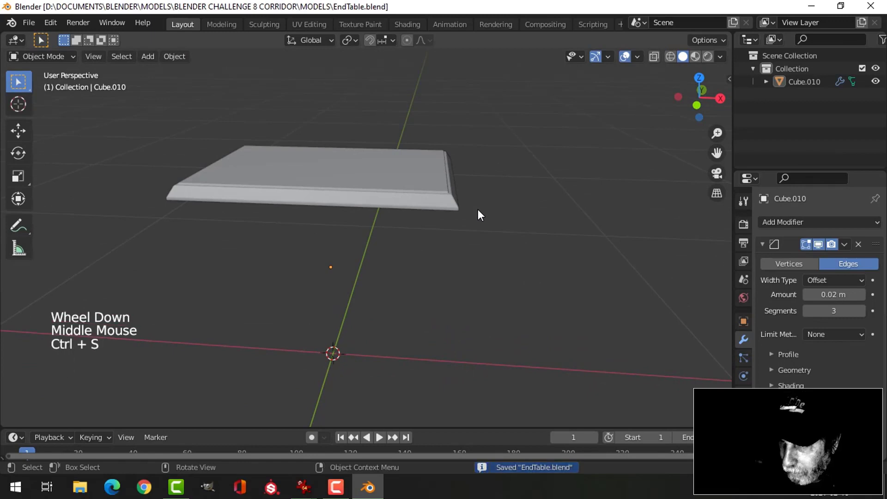
# - Add a cube mesh and scale its geometry in Edit Mode to about 0.048
pyautogui.scroll(-1, 478, 209)
pyautogui.keyDown('shift'); pyautogui.moveTo(453, 268); pyautogui.dragTo(452, 249, button='middle'); pyautogui.keyUp('shift')
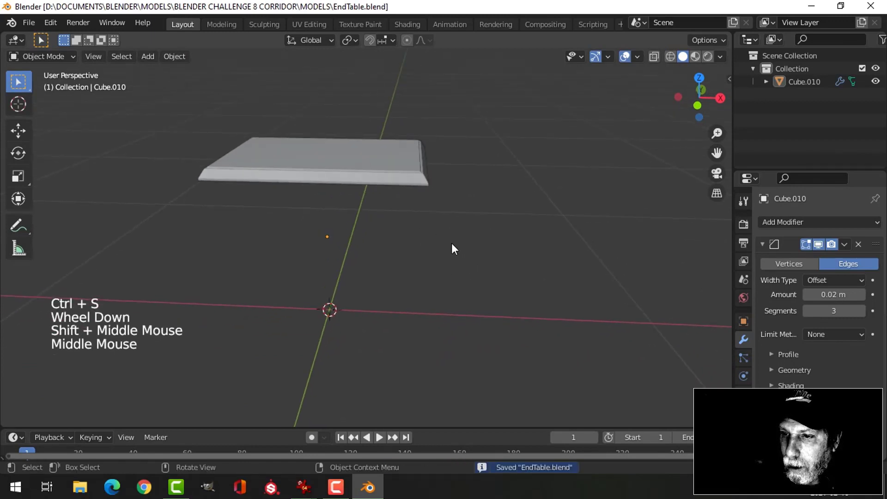
pyautogui.press('KP_1')
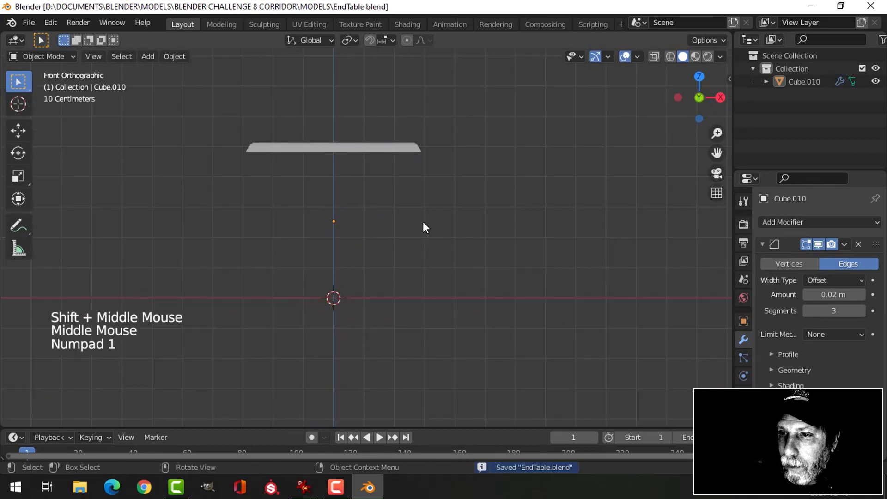
pyautogui.hotkey('shift', 'a')
pyautogui.moveTo(450, 197)
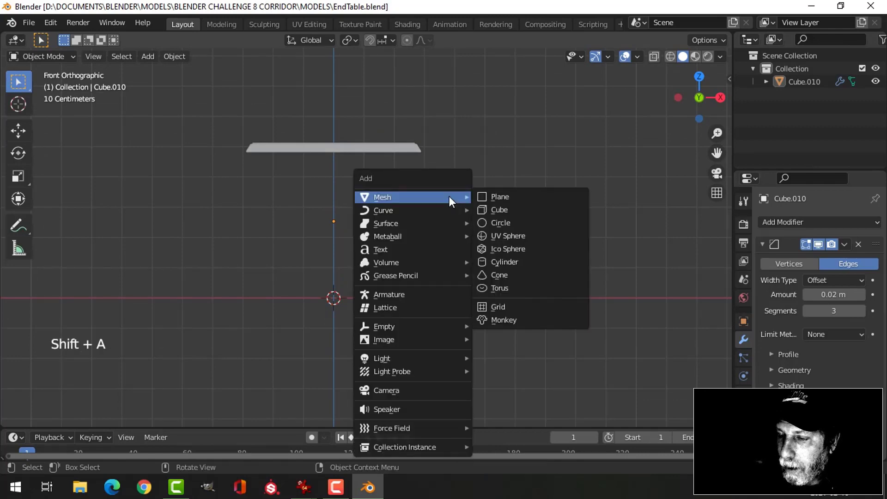
pyautogui.click(508, 208)
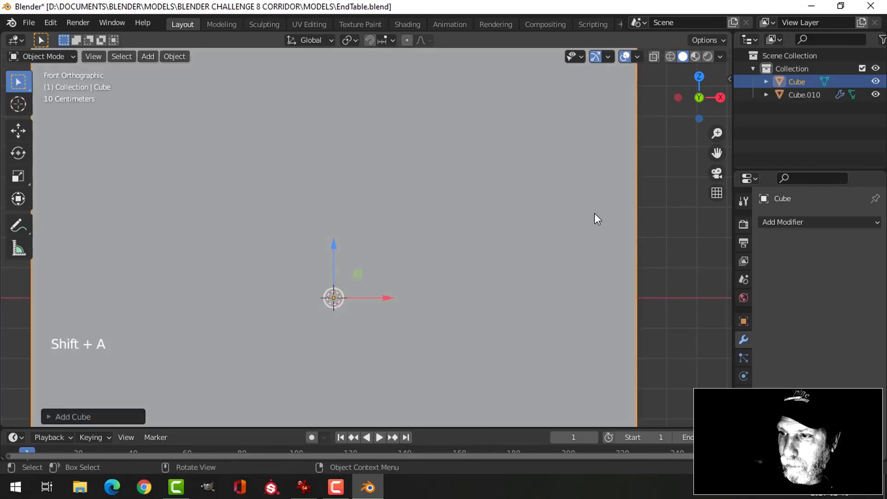
pyautogui.press('Tab')
pyautogui.press('s')
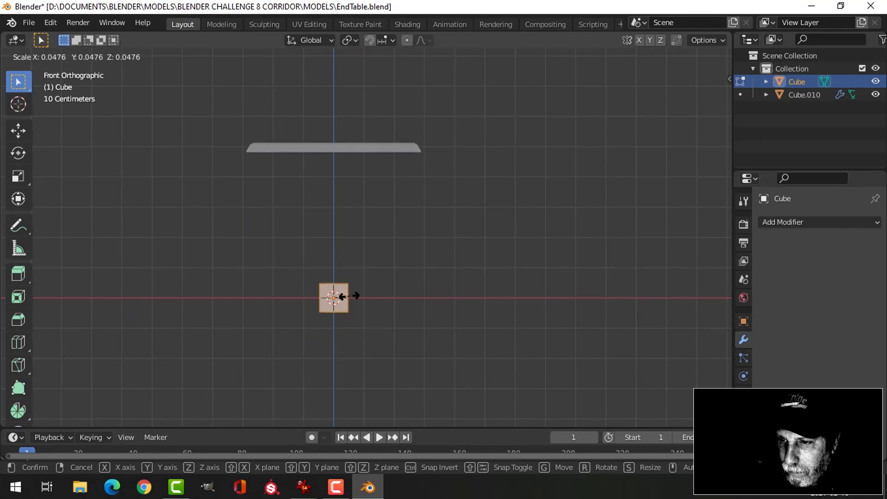
pyautogui.click(345, 295)
# - Move the small cube under the tabletop's front corner, about 0.24 m along X and 0.42 m up, and forward along Y
pyautogui.press('g')
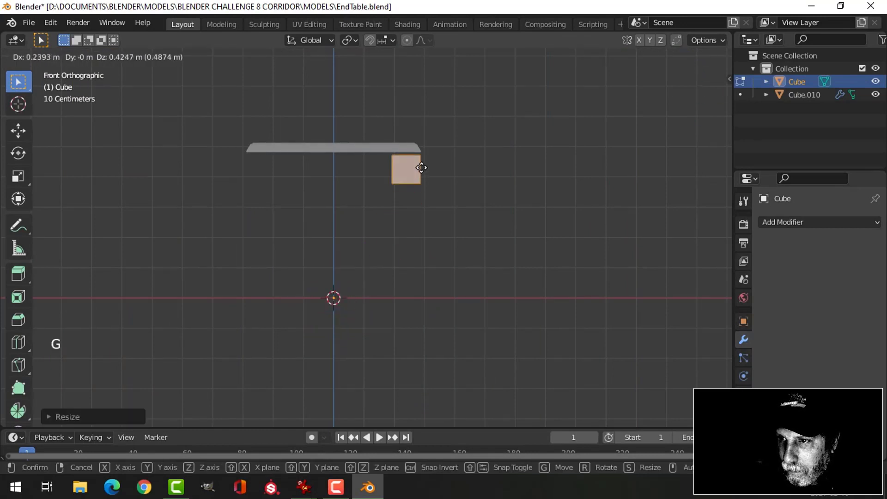
pyautogui.moveTo(421, 167); pyautogui.dragTo(346, 210, button='middle')
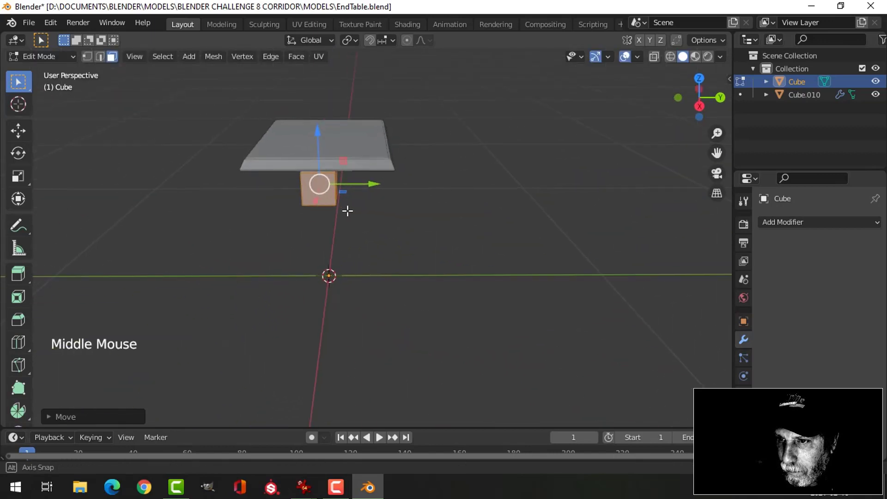
pyautogui.moveTo(373, 192); pyautogui.dragTo(311, 201)
pyautogui.moveTo(311, 201); pyautogui.dragTo(431, 184, button='middle')
# - Scale the small cube down slightly and raise it to meet the tabletop's underside
pyautogui.press('s')
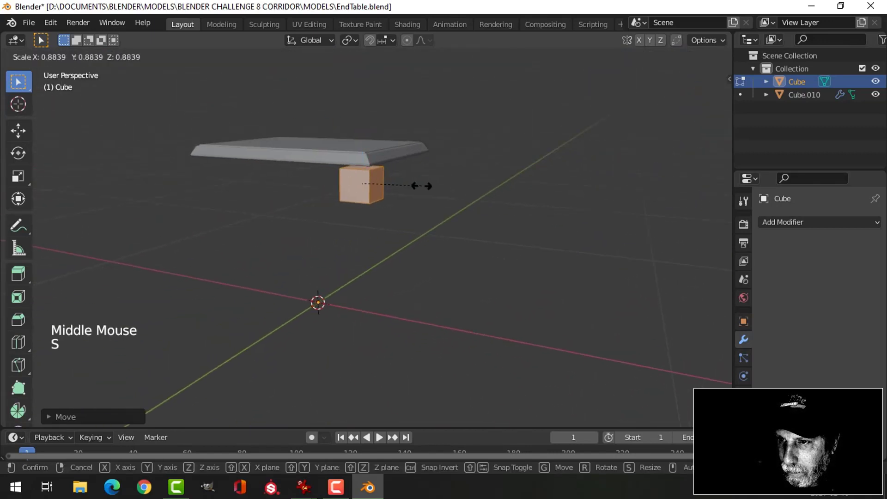
pyautogui.click(393, 164)
pyautogui.moveTo(361, 138); pyautogui.dragTo(359, 130)
# - Move the small cube's bottom face straight down to the ground line to form a table leg
pyautogui.press('KP_1')
pyautogui.scroll(2, 454, 187)
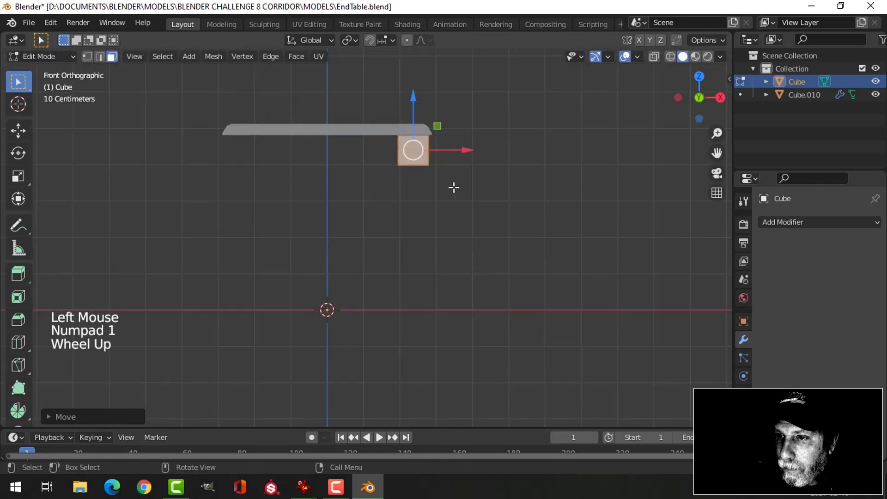
pyautogui.keyDown('shift'); pyautogui.moveTo(453, 188); pyautogui.dragTo(416, 234, button='middle'); pyautogui.keyUp('shift')
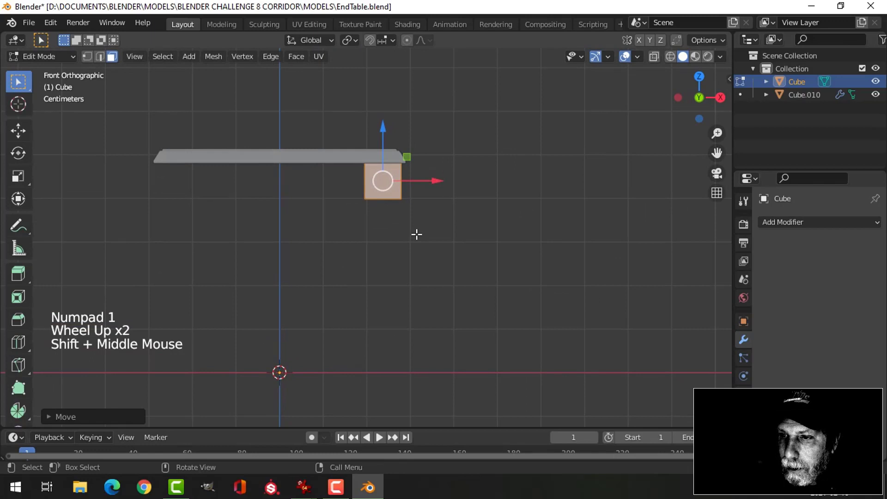
pyautogui.scroll(2, 417, 234)
pyautogui.moveTo(416, 234); pyautogui.dragTo(415, 200, button='middle')
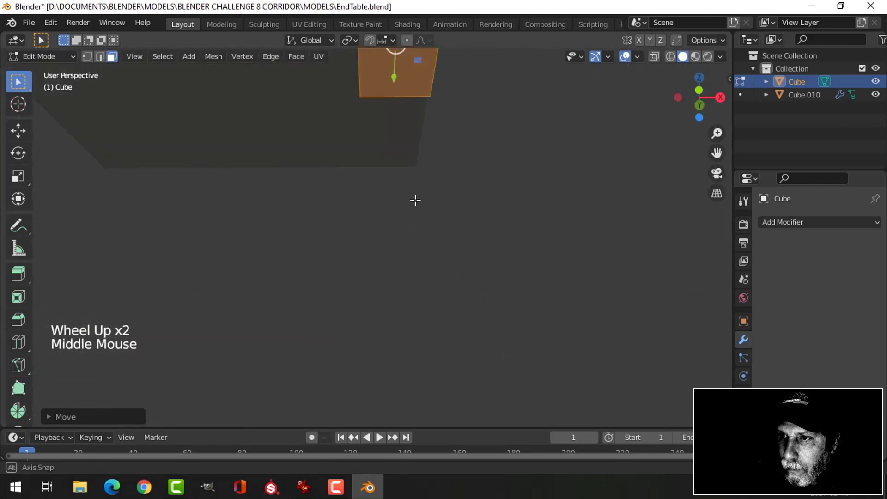
pyautogui.hotkey('alt', 'a')
pyautogui.press('3')
pyautogui.click(401, 83)
pyautogui.scroll(-2, 407, 115)
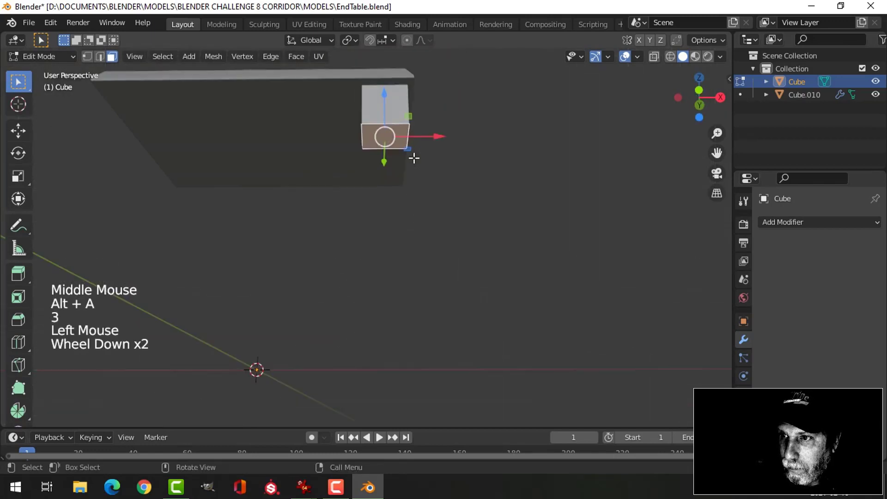
pyautogui.moveTo(412, 154); pyautogui.dragTo(396, 172, button='middle')
pyautogui.moveTo(397, 172); pyautogui.dragTo(396, 188)
pyautogui.scroll(-1, 436, 233)
pyautogui.keyDown('shift'); pyautogui.moveTo(436, 233); pyautogui.dragTo(420, 184, button='middle'); pyautogui.keyUp('shift')
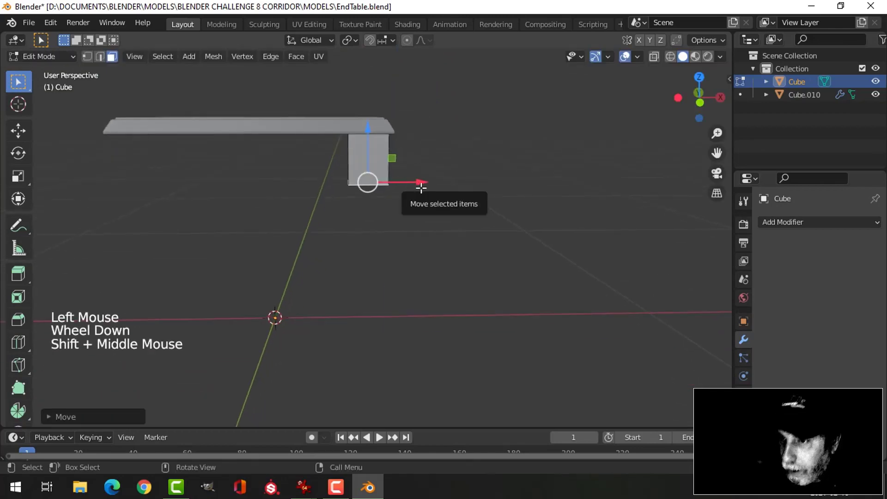
pyautogui.press('KP_1')
pyautogui.moveTo(363, 117); pyautogui.dragTo(362, 257)
# - Return to Object Mode and hide the tabletop
pyautogui.press('Tab')
pyautogui.click(331, 128)
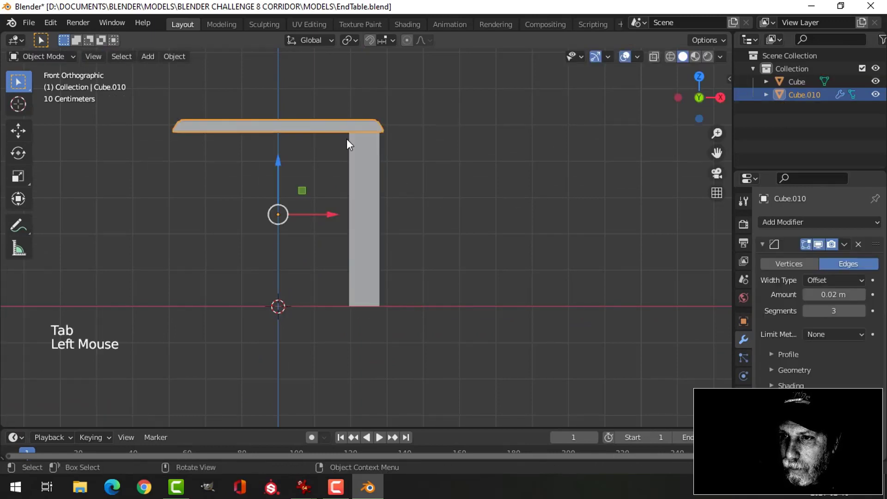
pyautogui.press('h')
pyautogui.moveTo(419, 153); pyautogui.dragTo(326, 219, button='middle')
# - Scale the whole leg mesh inward along X and Y only to make it slimmer, then deselect it
pyautogui.click(287, 190)
pyautogui.press('Tab')
pyautogui.press('a')
pyautogui.moveTo(321, 181); pyautogui.dragTo(451, 180, button='middle')
pyautogui.press('s')
pyautogui.hotkey('shift', 'z')
pyautogui.click(386, 194)
pyautogui.hotkey('alt', 'a')
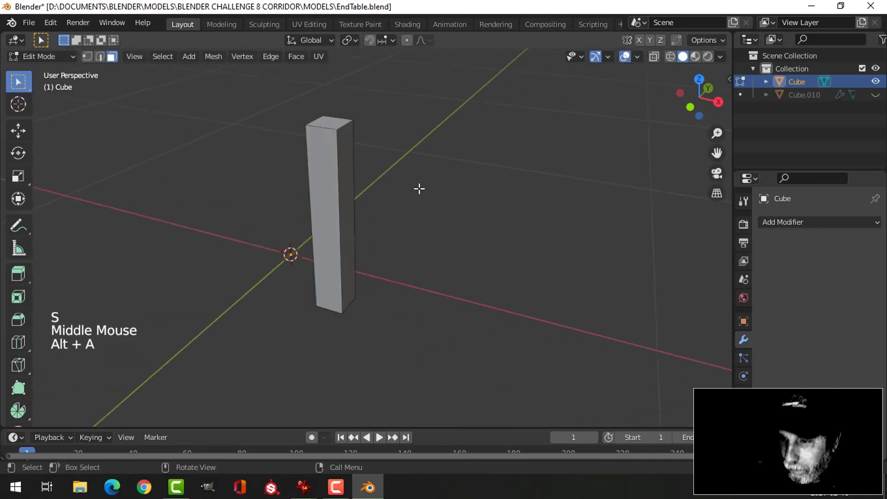
# - Add a horizontal loop cut around the leg and slide it upward by a factor of about 0.52
pyautogui.press('KP_1')
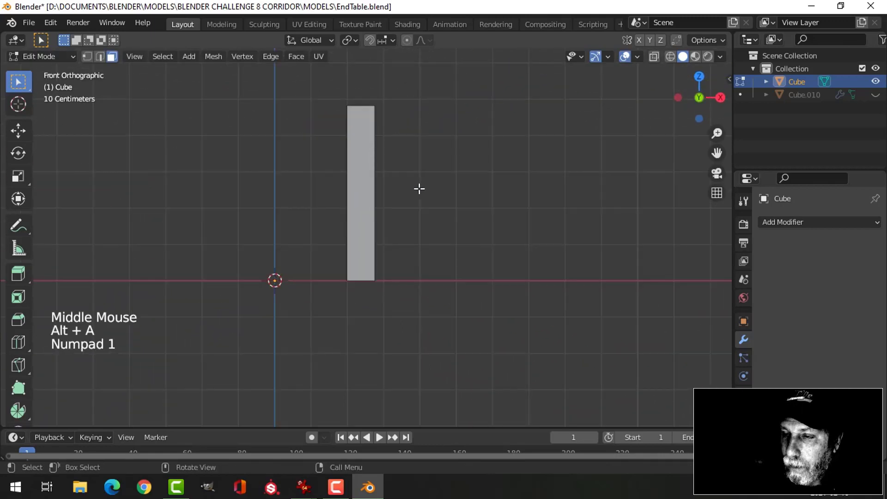
pyautogui.hotkey('ctrl', 'r')
pyautogui.click(373, 159)
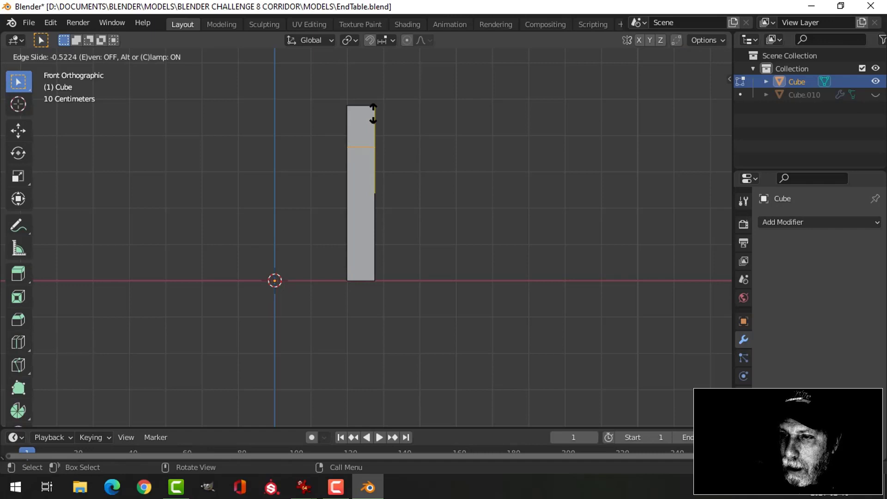
pyautogui.click(373, 113)
# - Add a second horizontal loop cut and slide it up to sit just below the first one
pyautogui.scroll(1, 398, 156)
pyautogui.hotkey('ctrl', 'r')
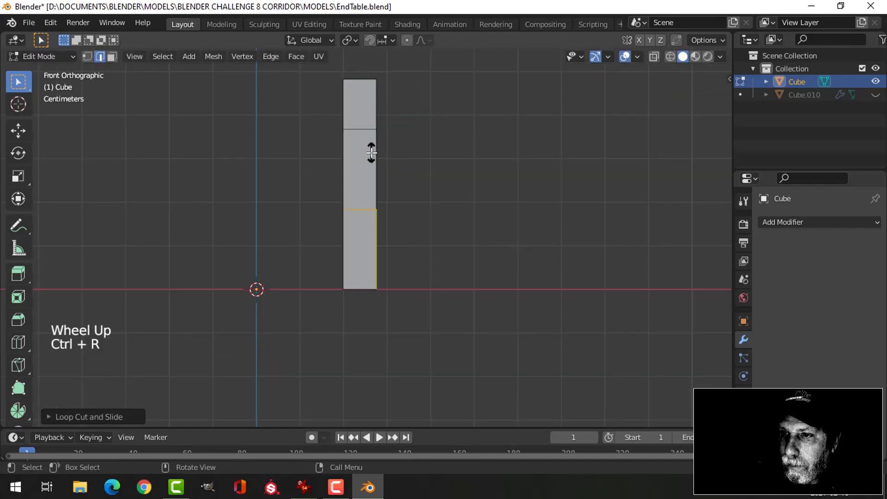
pyautogui.click(372, 153)
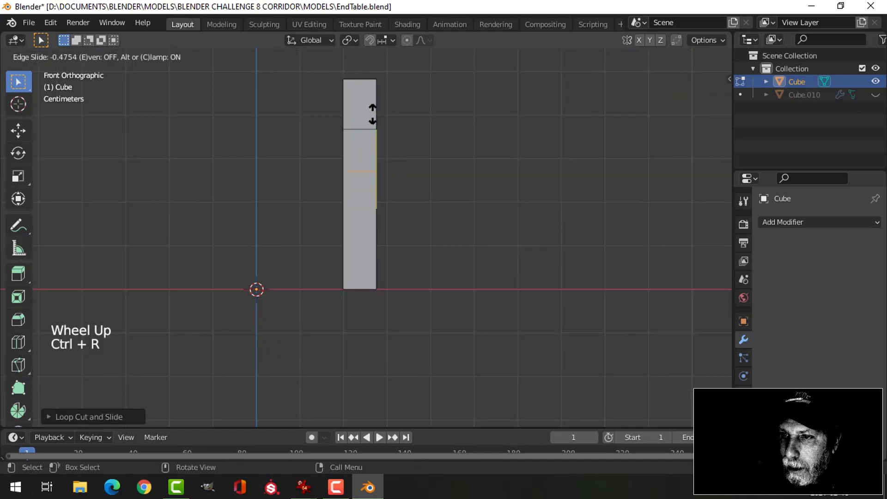
pyautogui.click(384, 77)
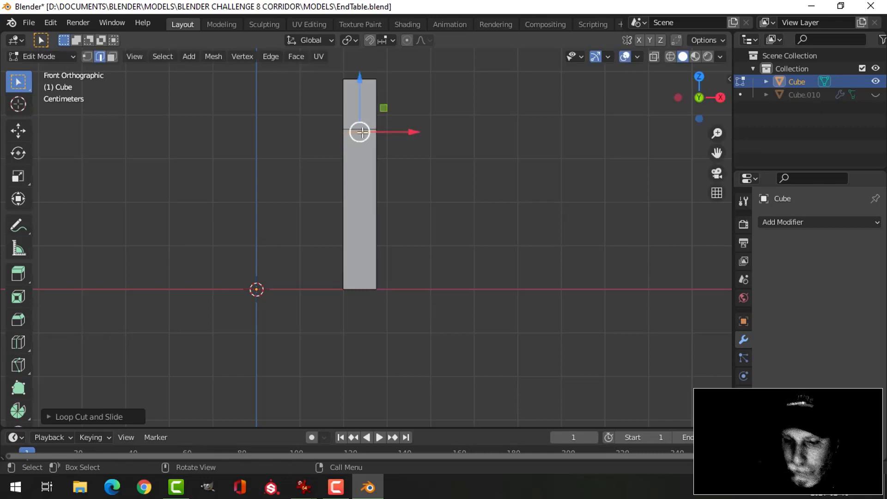
# - Add centred vertical loop cuts through the leg's front and side faces
pyautogui.hotkey('ctrl', 'r')
pyautogui.moveTo(430, 146); pyautogui.dragTo(367, 140, button='middle')
pyautogui.hotkey('ctrl', 'r')
pyautogui.click(317, 175)
pyautogui.rightClick(317, 176)
# - Select the centre vertices on all four sides of the leg, at the lower horizontal loop and at the leg's base
pyautogui.hotkey('alt', 'a')
pyautogui.press('1')
pyautogui.scroll(2, 388, 175)
pyautogui.click(351, 114)
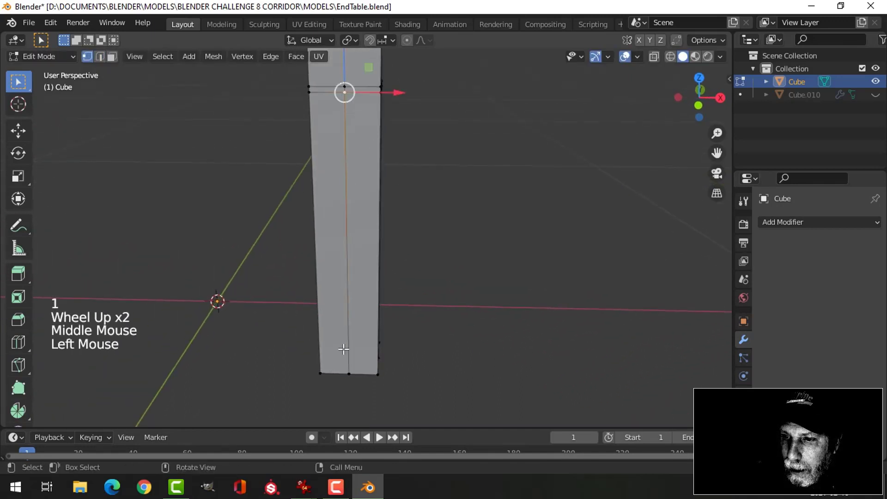
pyautogui.keyDown('shift'); pyautogui.click(349, 373); pyautogui.keyUp('shift')
pyautogui.moveTo(349, 374); pyautogui.dragTo(259, 134, button='middle')
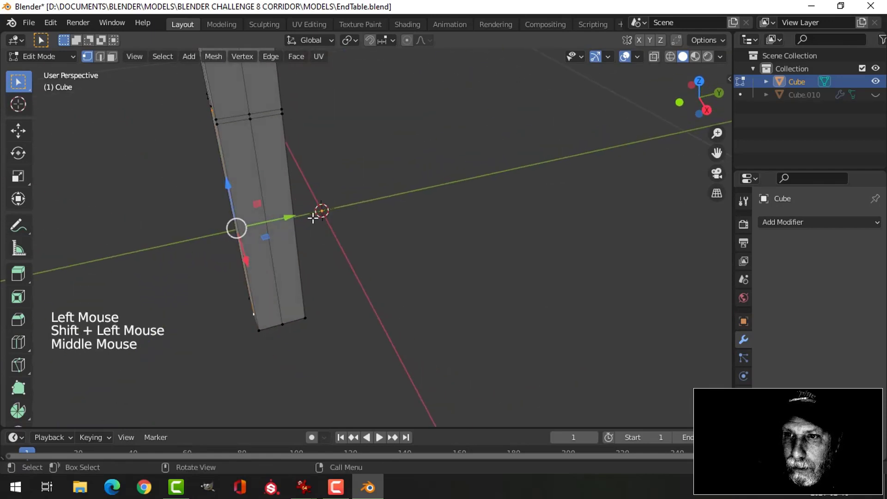
pyautogui.keyDown('shift'); pyautogui.click(254, 124); pyautogui.keyUp('shift')
pyautogui.keyDown('shift'); pyautogui.click(283, 321); pyautogui.keyUp('shift')
pyautogui.moveTo(406, 245); pyautogui.dragTo(321, 183, button='middle')
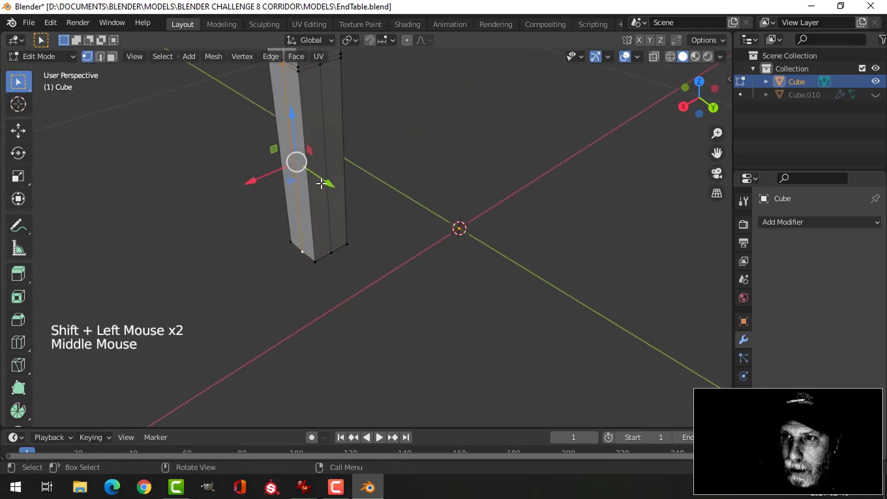
pyautogui.keyDown('shift'); pyautogui.click(325, 75); pyautogui.keyUp('shift')
pyautogui.keyDown('shift'); pyautogui.click(332, 242); pyautogui.keyUp('shift')
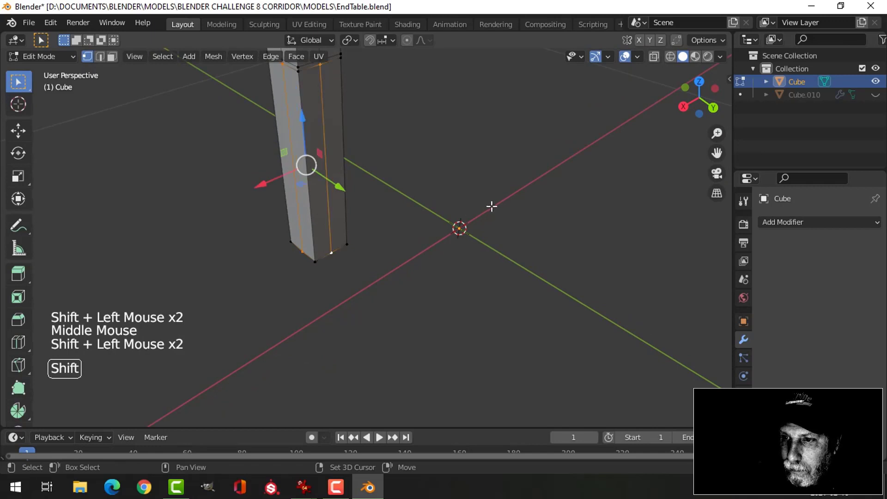
pyautogui.moveTo(492, 206); pyautogui.dragTo(353, 152, button='middle')
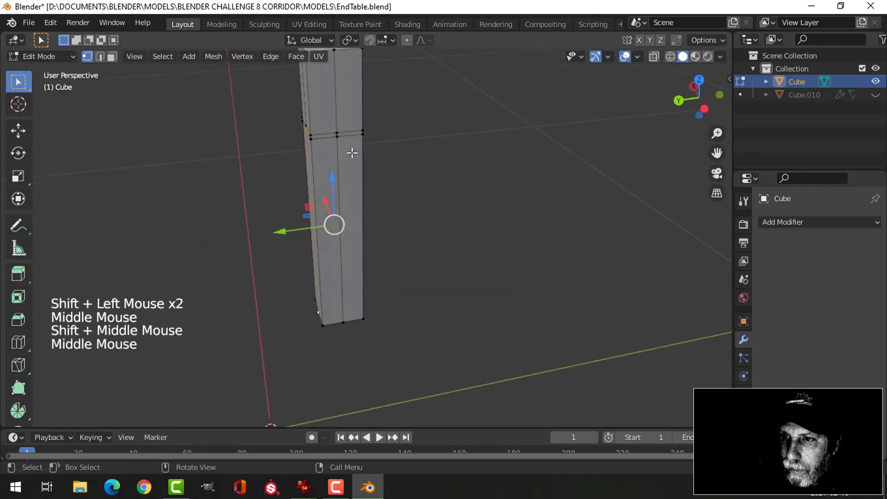
pyautogui.keyDown('shift'); pyautogui.click(338, 137); pyautogui.keyUp('shift')
pyautogui.keyDown('shift'); pyautogui.click(340, 323); pyautogui.keyUp('shift')
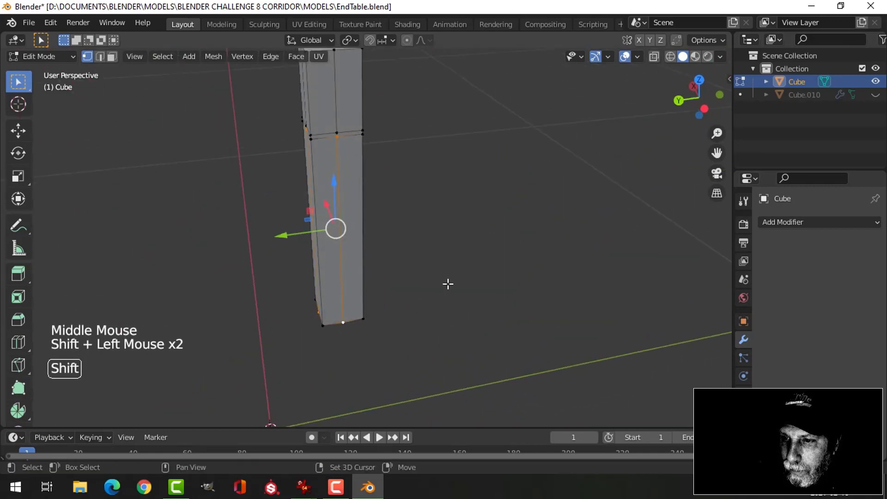
pyautogui.press('KP_7')
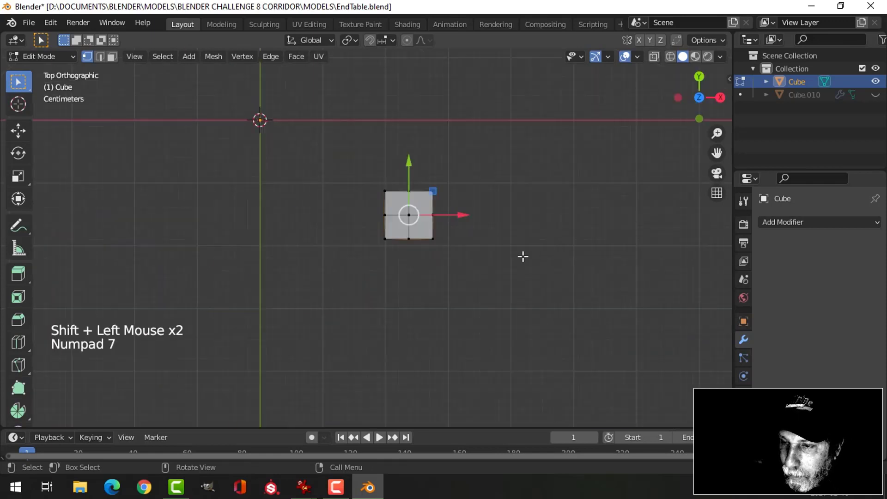
pyautogui.scroll(3, 523, 256)
pyautogui.keyDown('shift'); pyautogui.moveTo(523, 256); pyautogui.dragTo(485, 268, button='middle'); pyautogui.keyUp('shift')
pyautogui.scroll(1, 440, 248)
pyautogui.press('s')
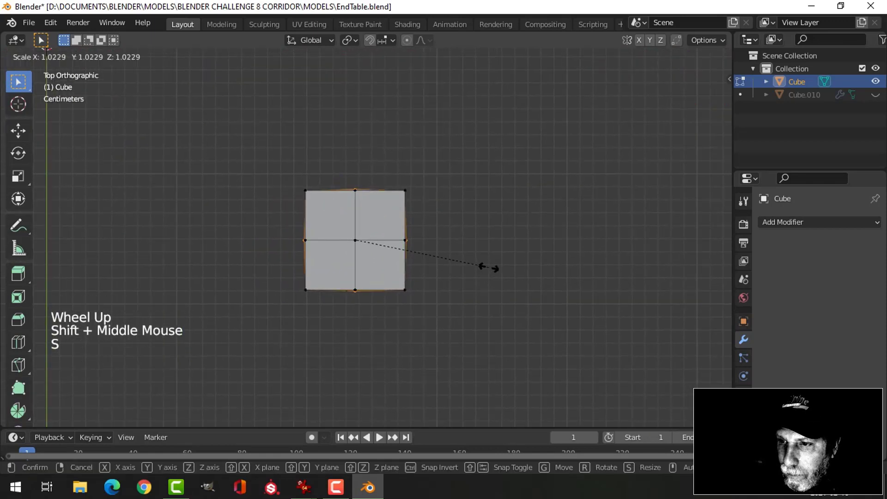
pyautogui.click(498, 268)
pyautogui.moveTo(498, 268); pyautogui.dragTo(487, 228, button='middle')
pyautogui.hotkey('ctrl', 'z')
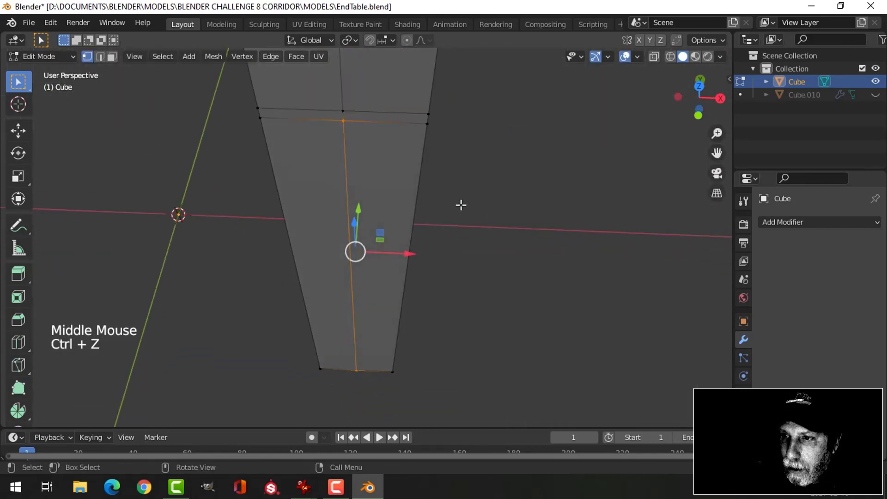
# - Scale the selected centre vertices outward along X and Y only by about 1.33 to make the lower leg octagonal, then deselect them
pyautogui.press('KP_7')
pyautogui.press('s')
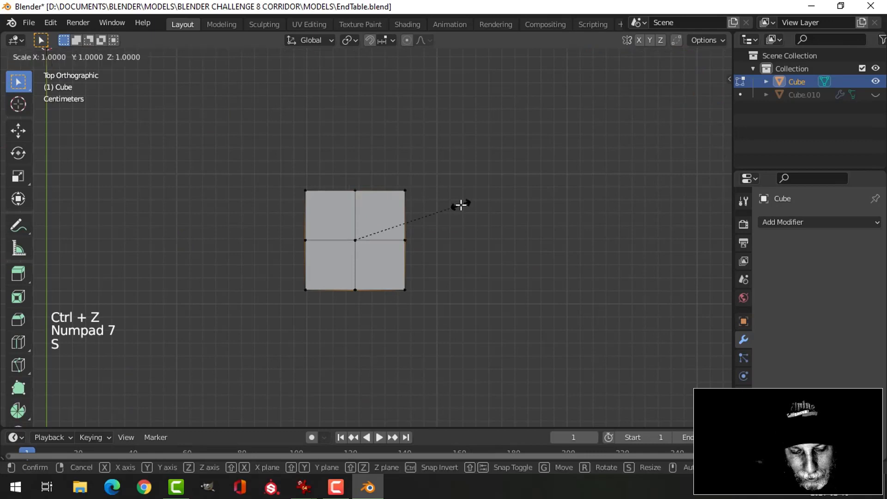
pyautogui.hotkey('shift', 'z')
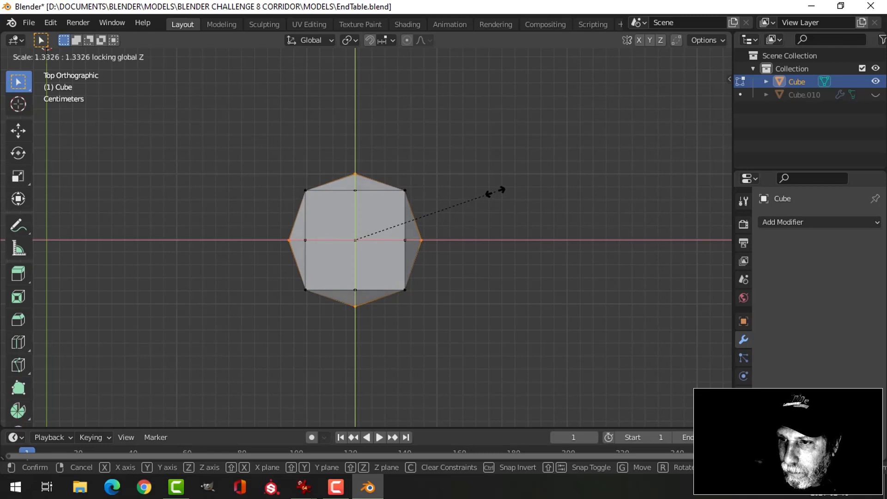
pyautogui.click(496, 191)
pyautogui.moveTo(509, 213); pyautogui.dragTo(482, 246, button='middle')
pyautogui.scroll(-2, 448, 169)
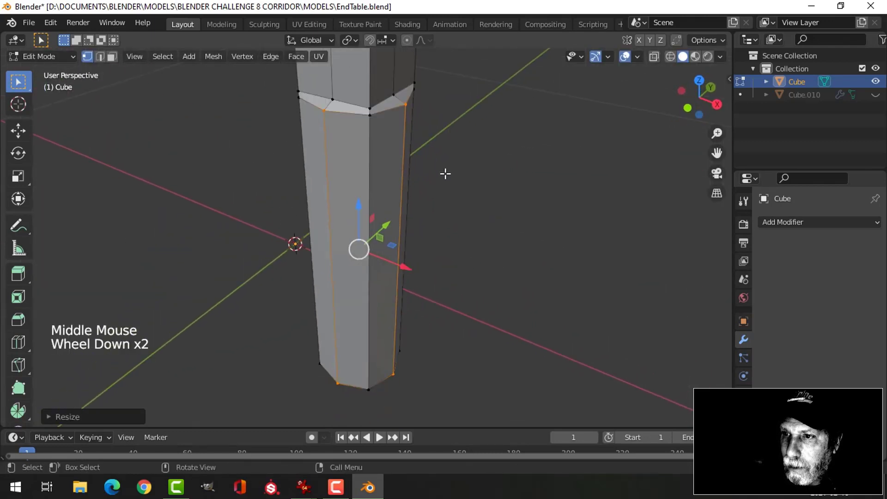
pyautogui.keyDown('shift'); pyautogui.moveTo(445, 174); pyautogui.dragTo(438, 206, button='middle'); pyautogui.keyUp('shift')
pyautogui.hotkey('alt', 'a')
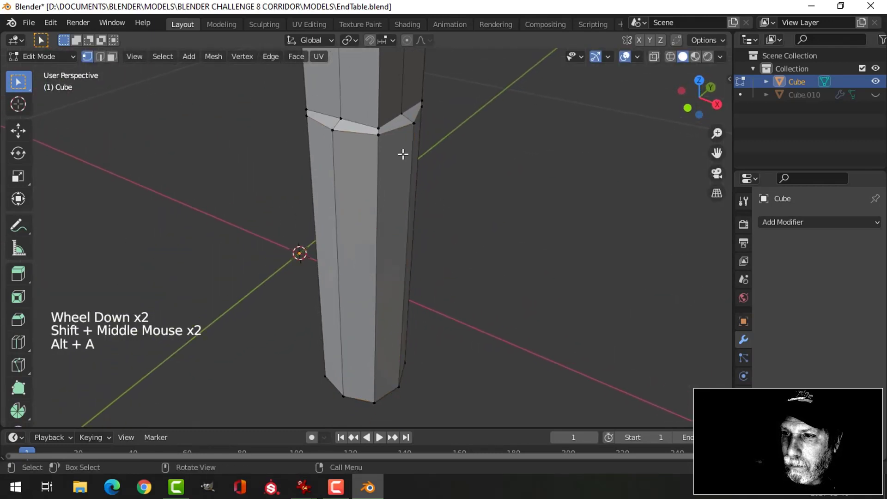
# - Select the octagonal edge loop below the square block and the base perimeter, and scale them inward along X and Y only until narrower than the block
pyautogui.press('2')
pyautogui.keyDown('alt'); pyautogui.keyDown('shift'); pyautogui.click(398, 129); pyautogui.keyUp('shift'); pyautogui.keyUp('alt')
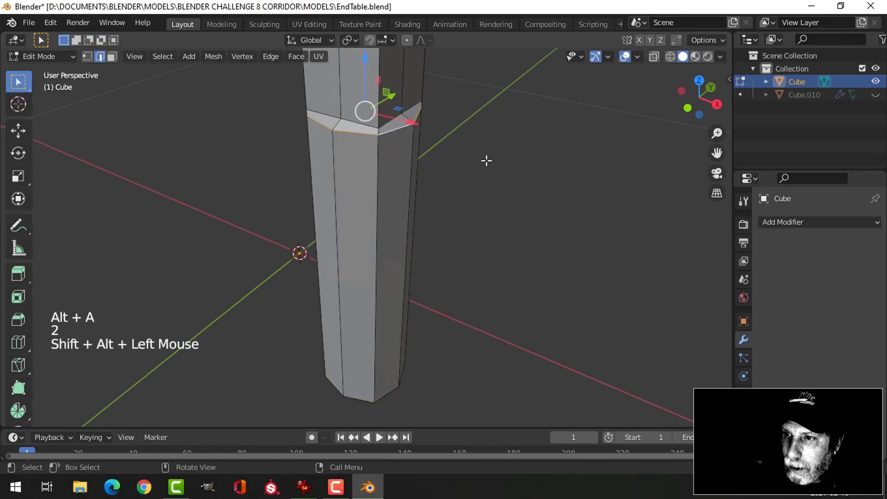
pyautogui.moveTo(486, 160); pyautogui.dragTo(438, 255, button='middle')
pyautogui.keyDown('alt'); pyautogui.keyDown('shift'); pyautogui.click(370, 304); pyautogui.keyUp('shift'); pyautogui.keyUp('alt')
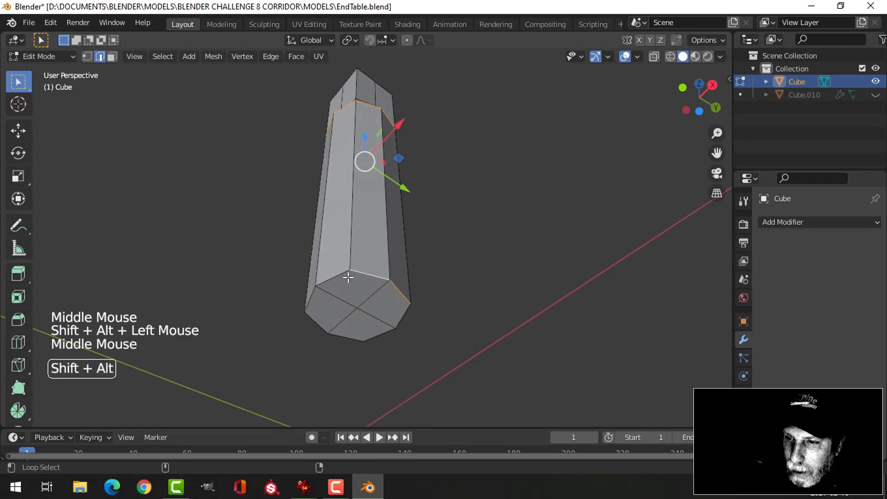
pyautogui.keyDown('alt'); pyautogui.keyDown('shift'); pyautogui.click(336, 313); pyautogui.keyUp('shift'); pyautogui.keyUp('alt')
pyautogui.keyDown('alt'); pyautogui.keyDown('shift'); pyautogui.click(345, 336); pyautogui.keyUp('shift'); pyautogui.keyUp('alt')
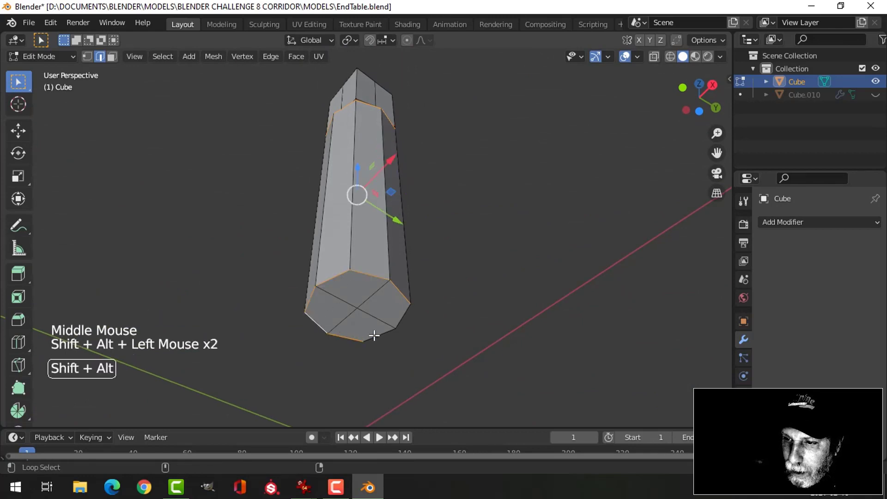
pyautogui.keyDown('alt'); pyautogui.keyDown('shift'); pyautogui.click(372, 334); pyautogui.keyUp('shift'); pyautogui.keyUp('alt')
pyautogui.moveTo(458, 220); pyautogui.dragTo(479, 273, button='middle')
pyautogui.press('KP_1')
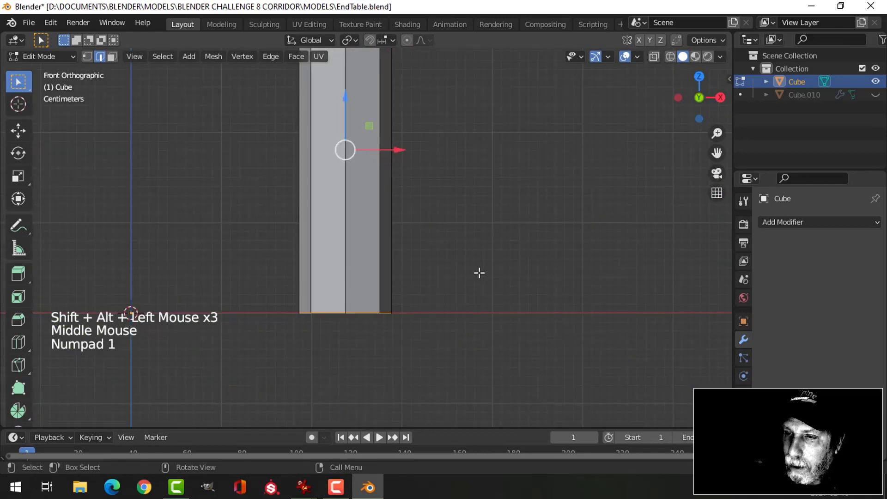
pyautogui.scroll(-3, 465, 210)
pyautogui.keyDown('shift'); pyautogui.moveTo(464, 200); pyautogui.dragTo(456, 269, button='middle'); pyautogui.keyUp('shift')
pyautogui.press('s')
pyautogui.hotkey('shift', 'z')
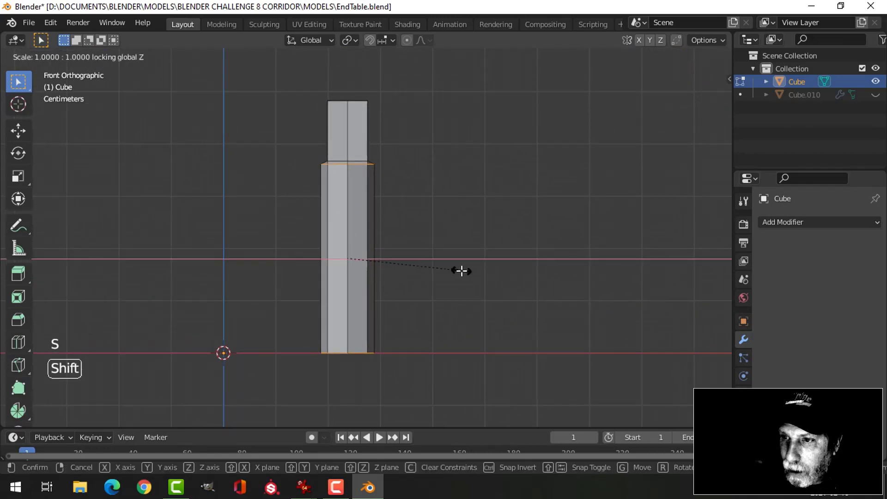
pyautogui.click(412, 263)
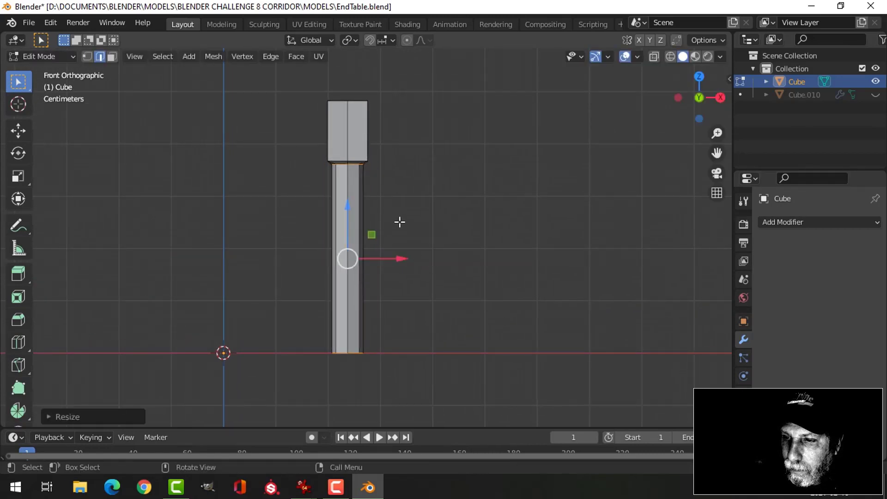
# - Move the selected loops down slightly to form a sloped transition under the square block, then deselect them
pyautogui.moveTo(400, 222)
pyautogui.mouseDown(button='middle')
pyautogui.moveTo(404, 159)
pyautogui.moveTo(404, 230)
pyautogui.mouseUp(button='middle')
pyautogui.moveTo(345, 206); pyautogui.dragTo(354, 211)
pyautogui.moveTo(406, 235); pyautogui.dragTo(328, 236, button='middle')
pyautogui.hotkey('alt', 'a')
pyautogui.moveTo(415, 220); pyautogui.dragTo(501, 211, button='middle')
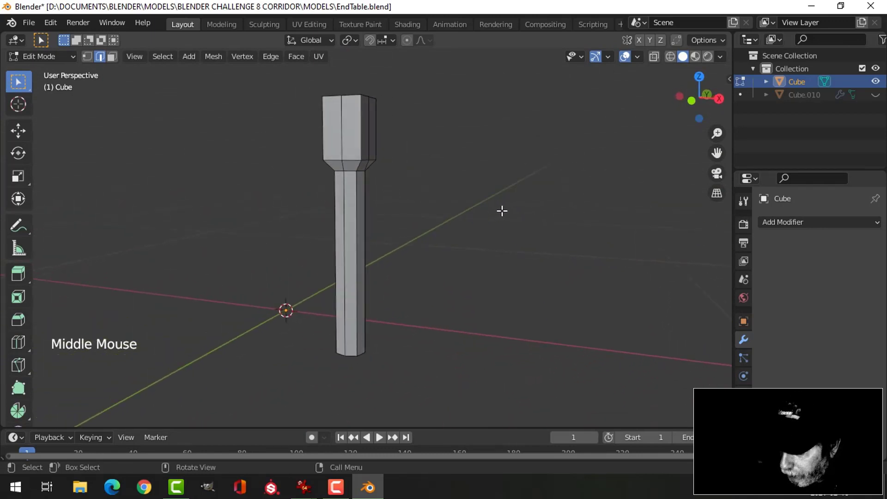
# - Add a horizontal loop cut around the octagonal lower leg and slide it upward by a factor of about 0.53
pyautogui.press('KP_1')
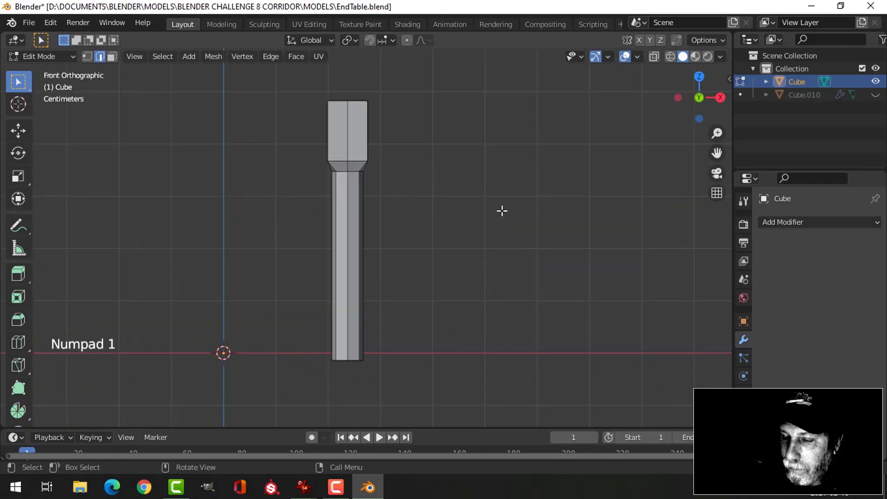
pyautogui.hotkey('ctrl', 'r')
pyautogui.click(371, 277)
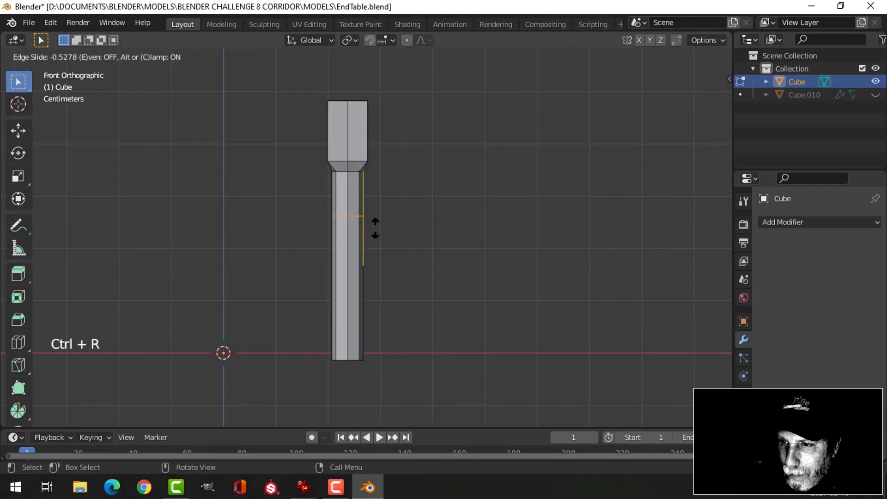
pyautogui.click(377, 226)
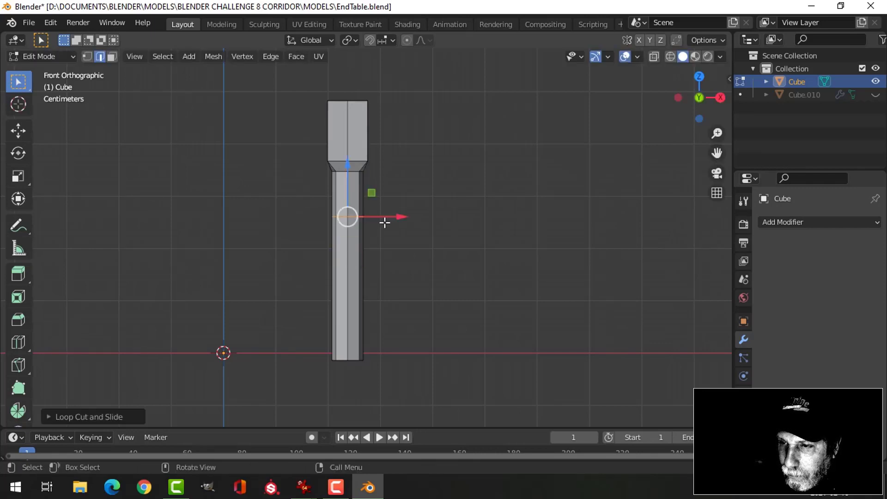
pyautogui.scroll(3, 388, 213)
pyautogui.hotkey('alt', 'a')
# - Scale the new edge loop up by about 1.48 to form a bulge in the leg, then deselect it
pyautogui.keyDown('shift'); pyautogui.moveTo(386, 174); pyautogui.dragTo(388, 194, button='middle'); pyautogui.keyUp('shift')
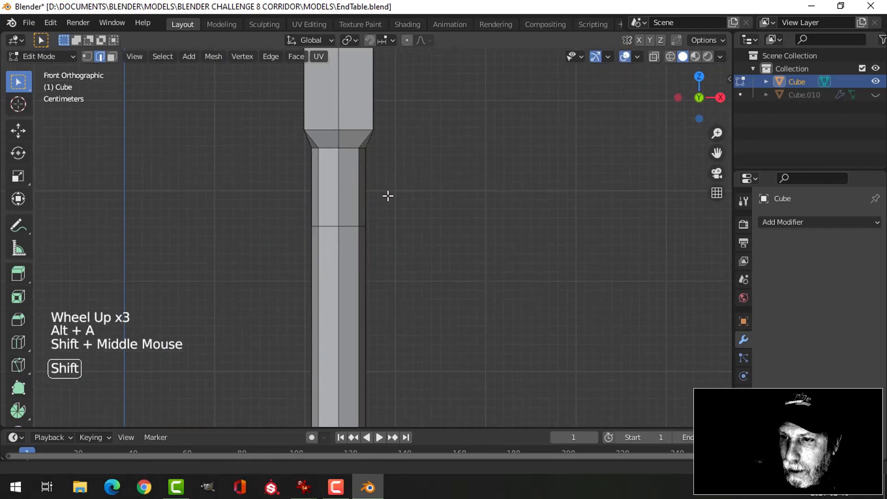
pyautogui.keyDown('alt'); pyautogui.keyDown('shift'); pyautogui.click(359, 225); pyautogui.keyUp('shift'); pyautogui.keyUp('alt')
pyautogui.press('s')
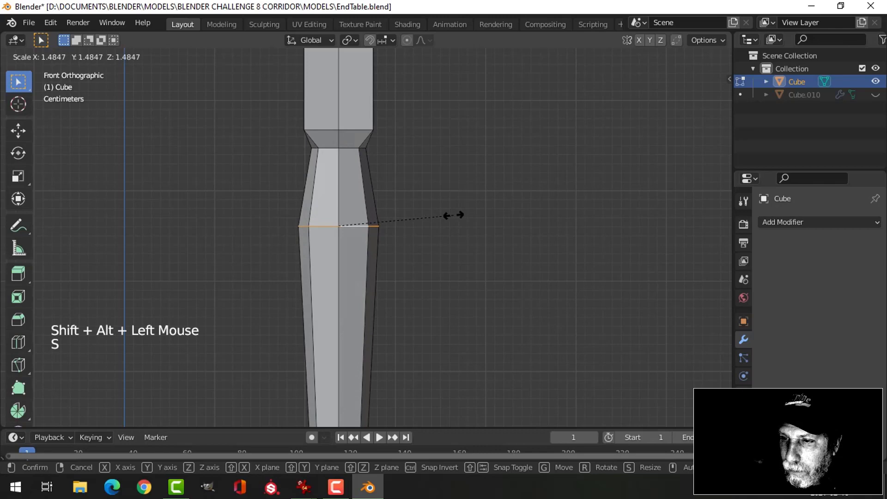
pyautogui.click(455, 216)
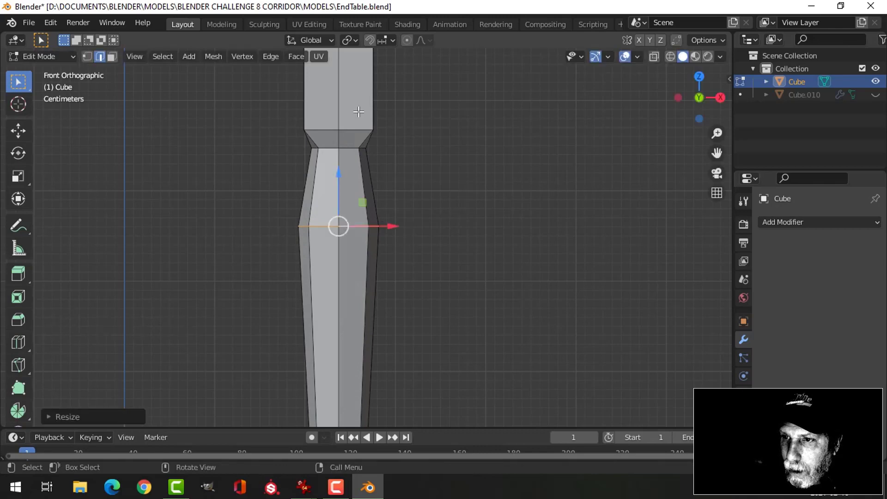
pyautogui.scroll(-2, 414, 161)
pyautogui.moveTo(414, 161); pyautogui.dragTo(388, 195, button='middle')
pyautogui.scroll(2, 402, 172)
pyautogui.hotkey('alt', 'a')
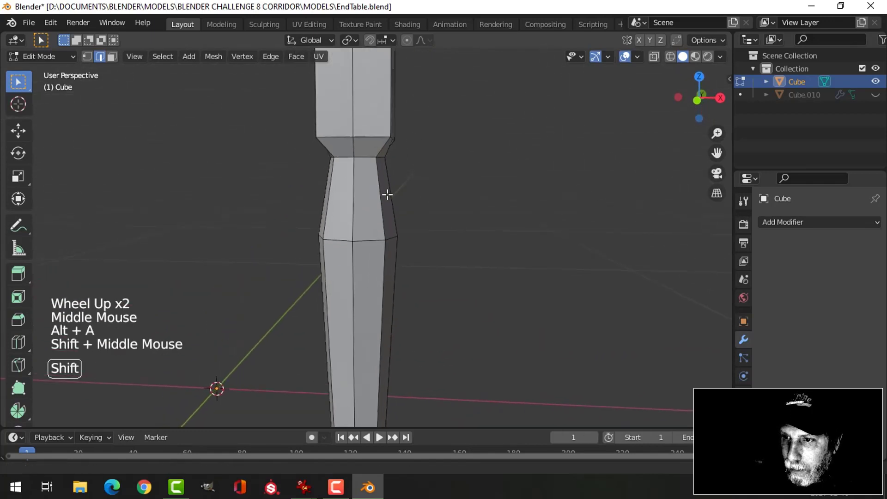
# - Add a loop cut slid fully to the top of the section above the bulge, and move it straight down to just above the bulge
pyautogui.hotkey('ctrl', 'r')
pyautogui.click(389, 193)
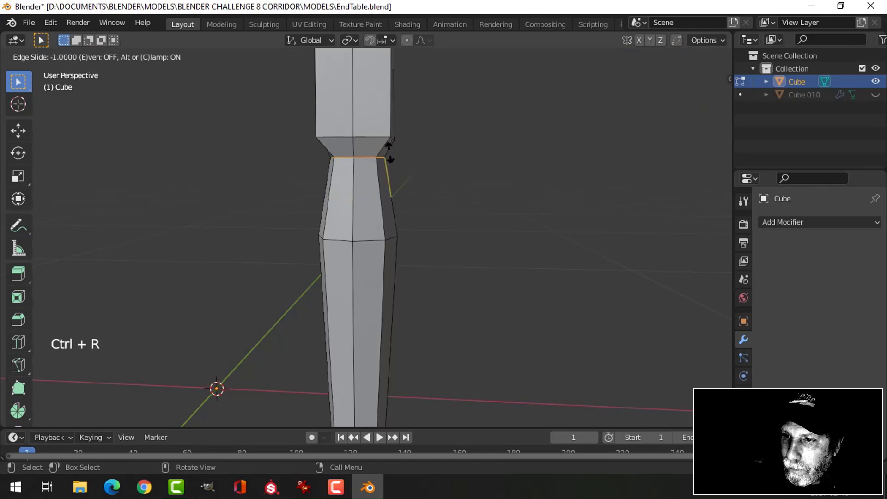
pyautogui.click(389, 153)
pyautogui.moveTo(359, 113); pyautogui.dragTo(412, 190)
pyautogui.scroll(1, 412, 193)
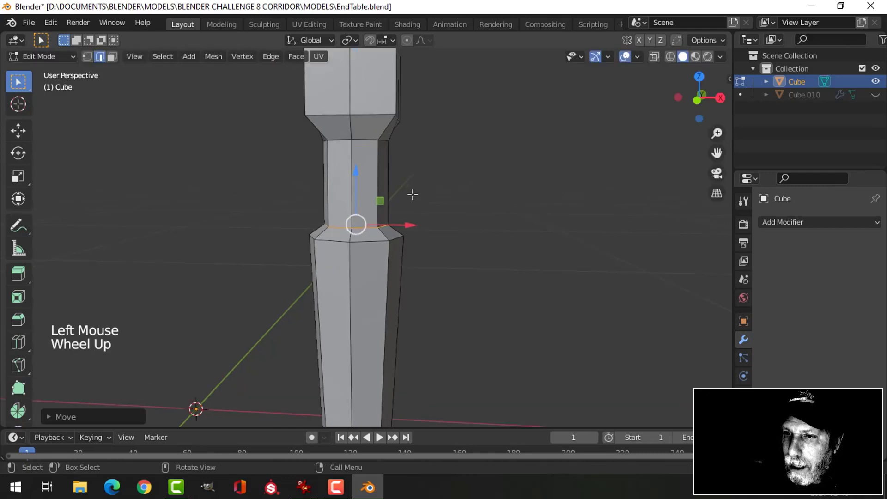
pyautogui.hotkey('alt', 'a')
# - Add a loop cut around the straight neck and slide it upward by a factor of about 0.51
pyautogui.moveTo(412, 194)
pyautogui.mouseDown(button='middle')
pyautogui.moveTo(440, 198)
pyautogui.moveTo(402, 208)
pyautogui.moveTo(413, 204)
pyautogui.mouseUp(button='middle')
pyautogui.scroll(1, 439, 196)
pyautogui.moveTo(414, 204); pyautogui.dragTo(407, 178, button='middle')
pyautogui.hotkey('ctrl', 'r')
pyautogui.click(405, 176)
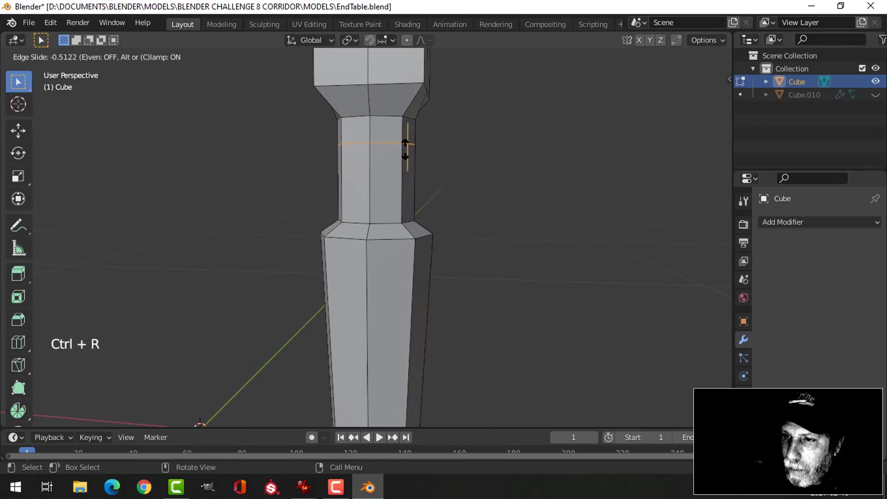
pyautogui.click(406, 149)
pyautogui.moveTo(402, 171); pyautogui.dragTo(398, 185, button='middle')
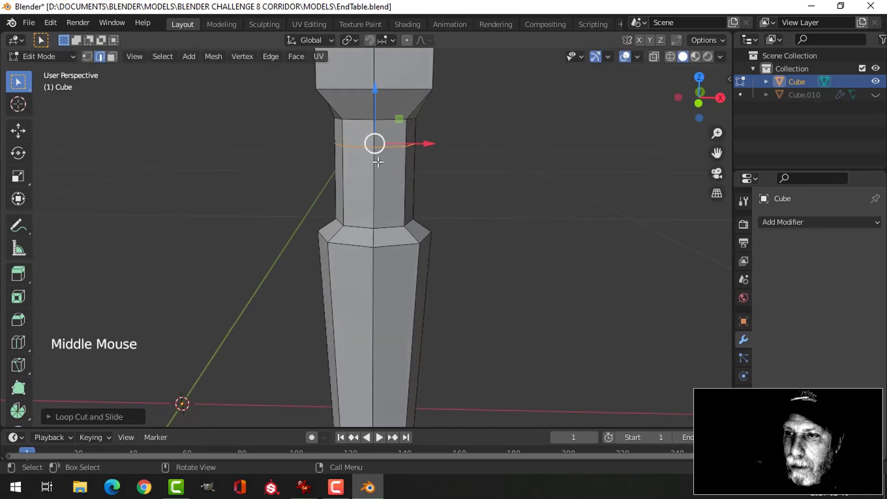
# - Bevel the neck's new edge loop into a single-segment band about 0.006 m in bevel width
pyautogui.scroll(1, 452, 183)
pyautogui.keyDown('shift'); pyautogui.moveTo(452, 183); pyautogui.dragTo(452, 212, button='middle'); pyautogui.keyUp('shift')
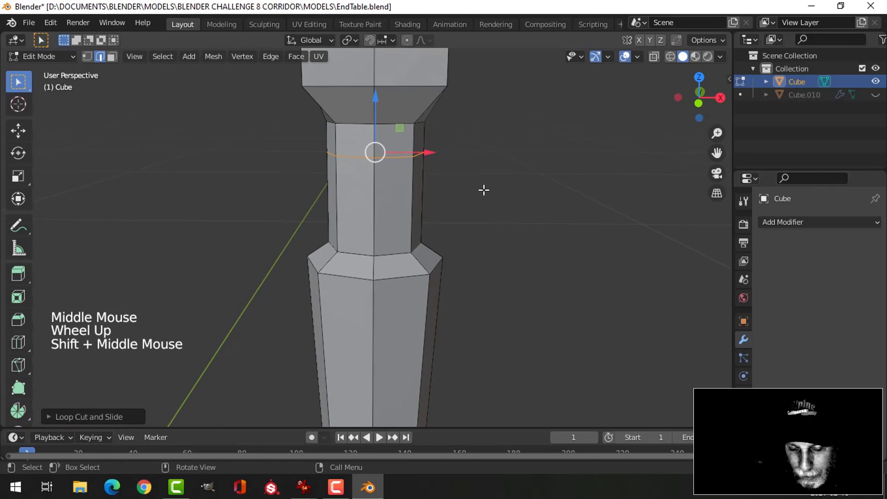
pyautogui.hotkey('ctrl', 'b')
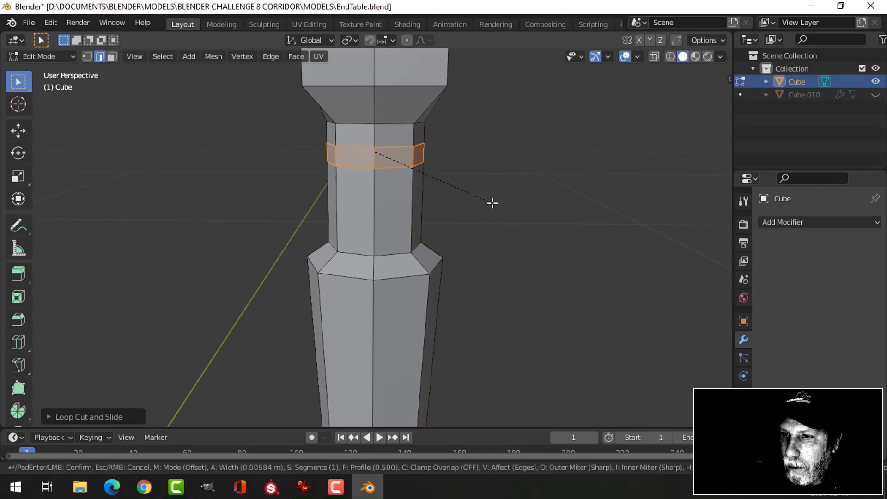
pyautogui.click(508, 187)
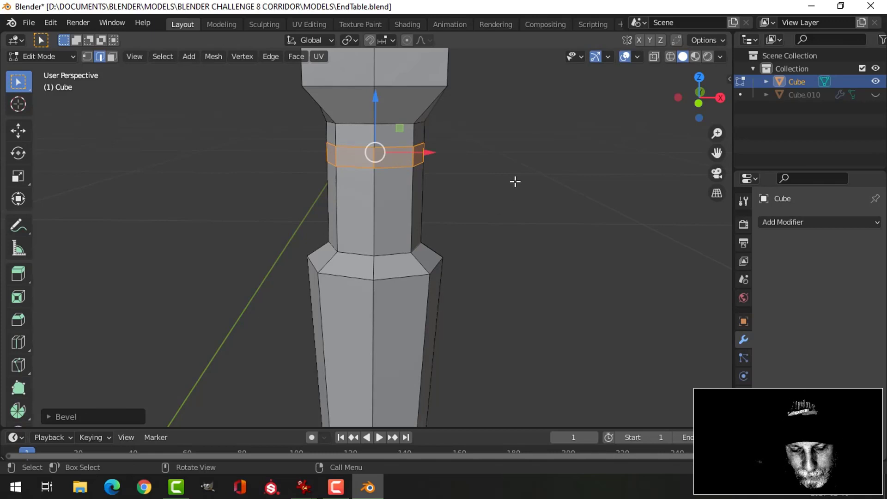
# - Scale the neck's bevelled band outward, then stretch it along Z by about 1.4
pyautogui.press('s')
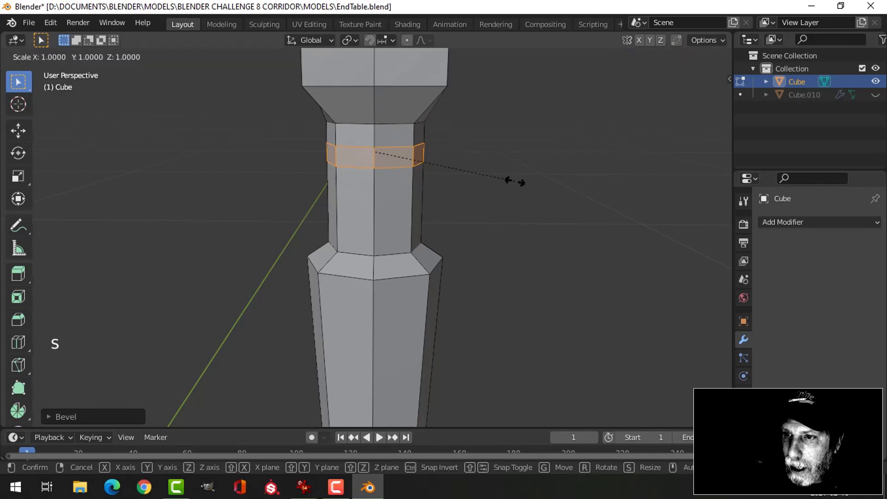
pyautogui.click(554, 184)
pyautogui.scroll(-2, 451, 129)
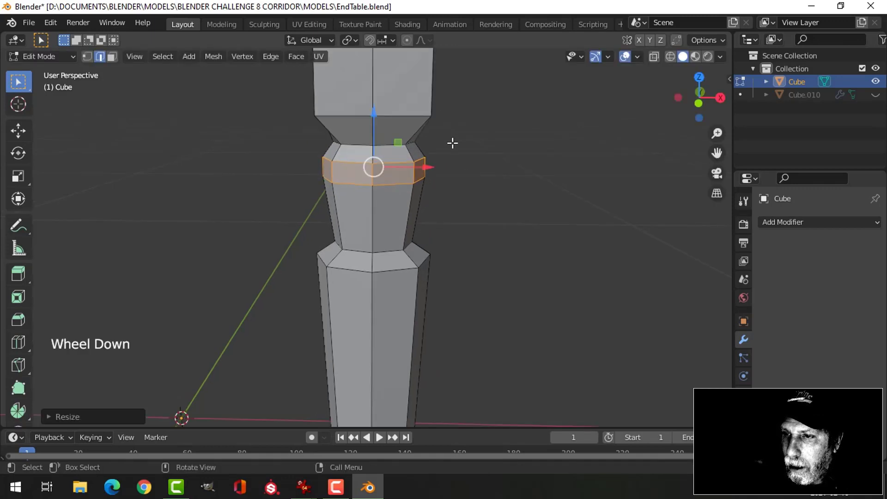
pyautogui.moveTo(452, 143); pyautogui.dragTo(472, 132, button='middle')
pyautogui.press('s')
pyautogui.press('z')
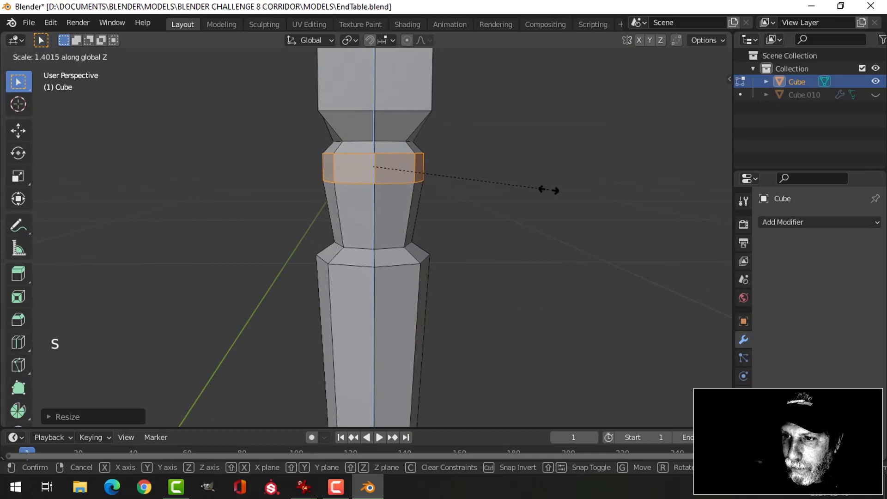
pyautogui.click(558, 201)
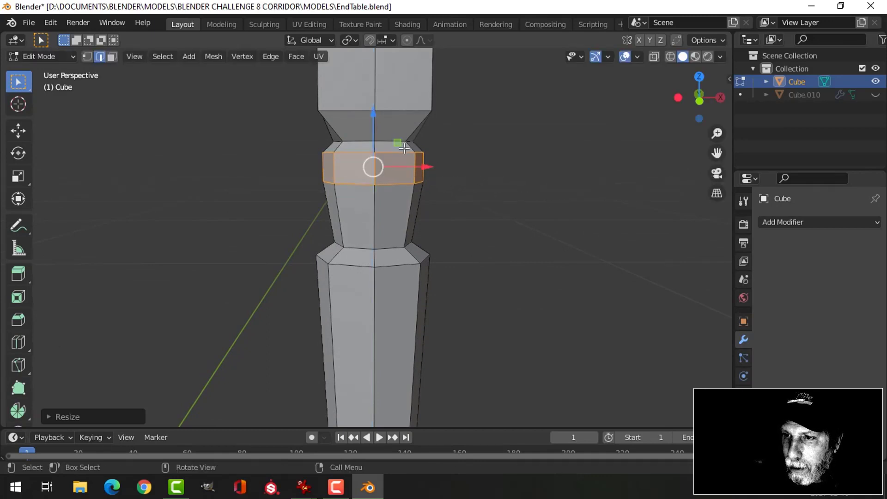
pyautogui.moveTo(466, 143); pyautogui.dragTo(421, 167, button='middle')
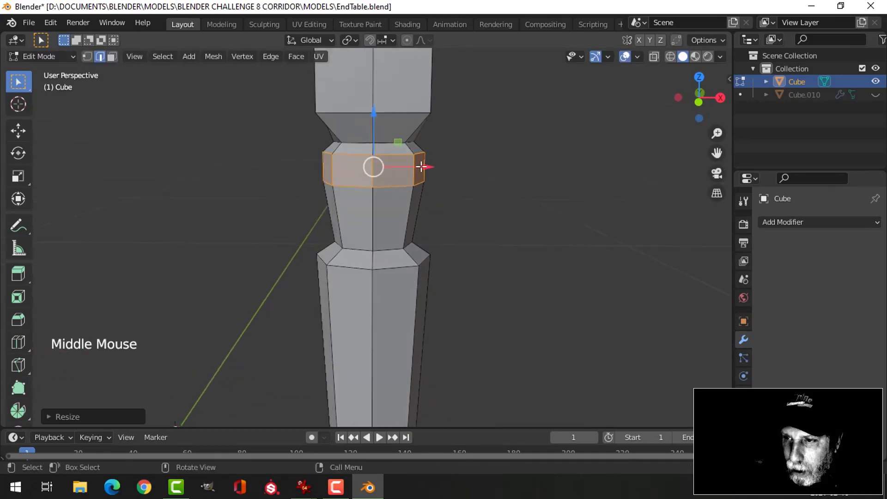
# - Add a centred loop cut around the neck band and scale it up by about 1.10 to round the bulge
pyautogui.hotkey('ctrl', 'r')
pyautogui.click(419, 170)
pyautogui.click(419, 170)
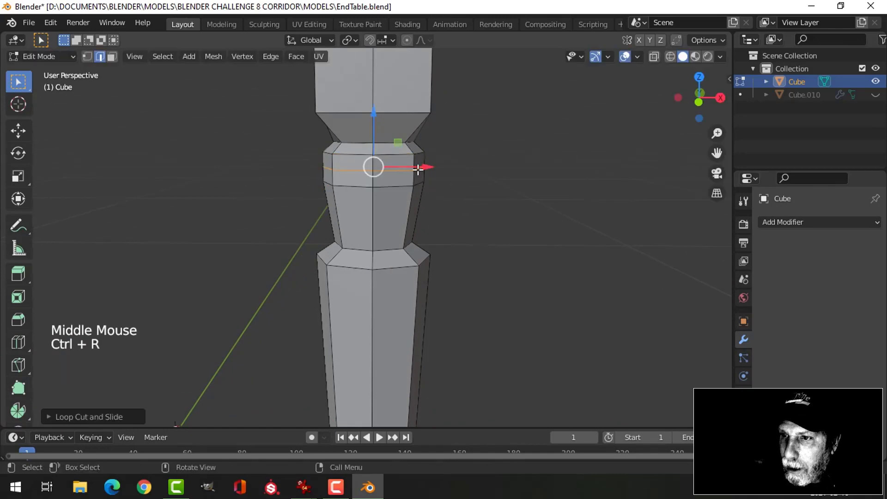
pyautogui.press('s')
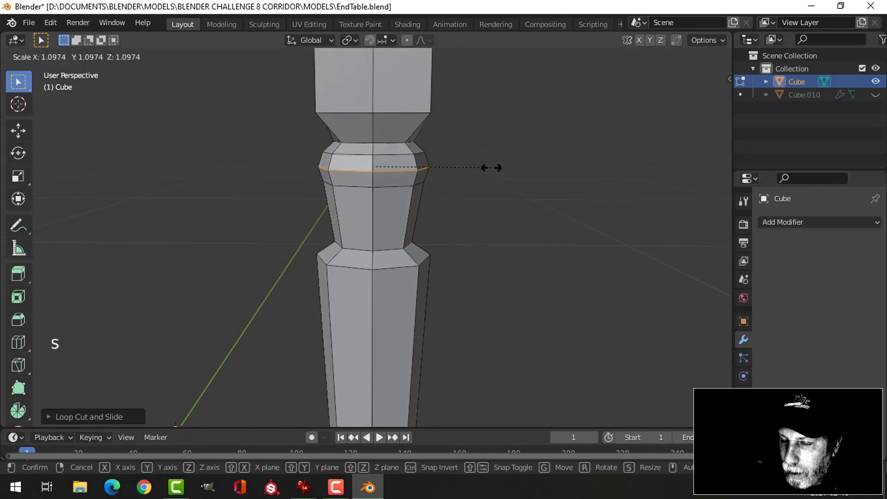
pyautogui.click(490, 166)
pyautogui.hotkey('ctrl', 'x')
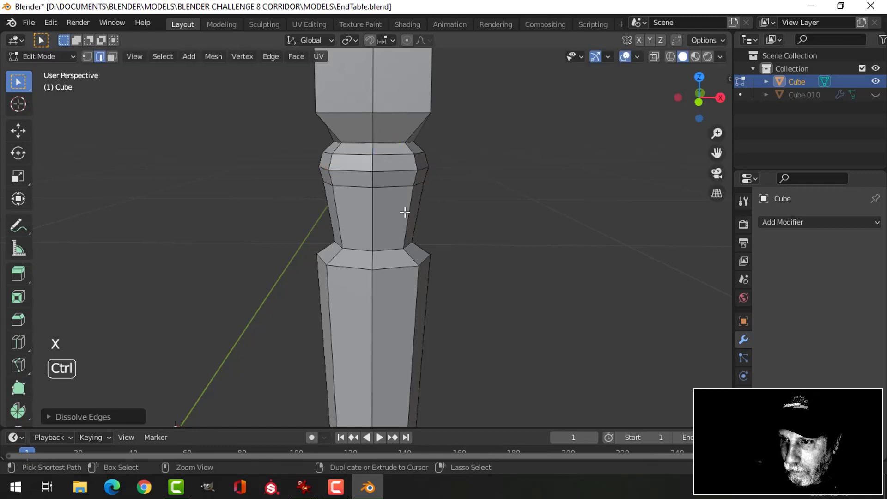
# - Add a loop cut slid fully to the bottom of the tapered neck, move it up about 0.036 m to just below the bulge, and deselect it
pyautogui.hotkey('ctrl', 'r')
pyautogui.click(407, 214)
pyautogui.click(384, 240)
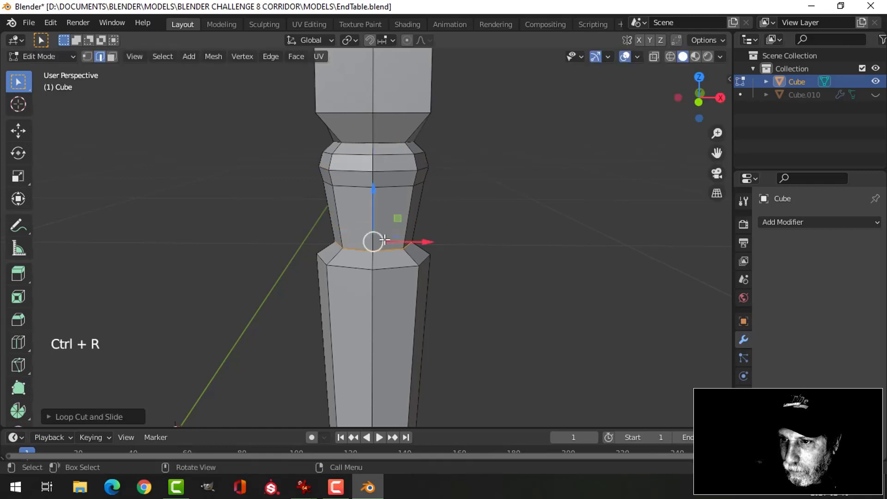
pyautogui.click(379, 216)
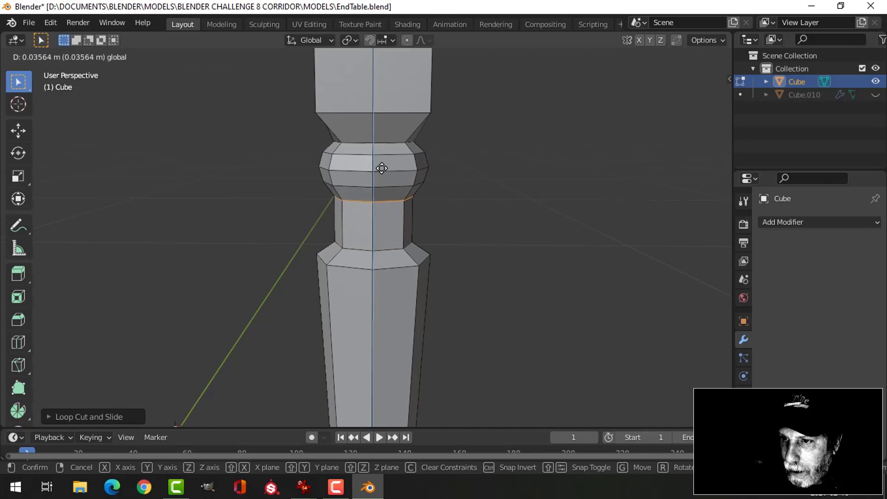
pyautogui.click(382, 168)
pyautogui.hotkey('alt', 'a')
# - Add a centred loop cut around the straight lower neck and bevel it into a single-segment band about 0.013 m in bevel width
pyautogui.hotkey('ctrl', 'r')
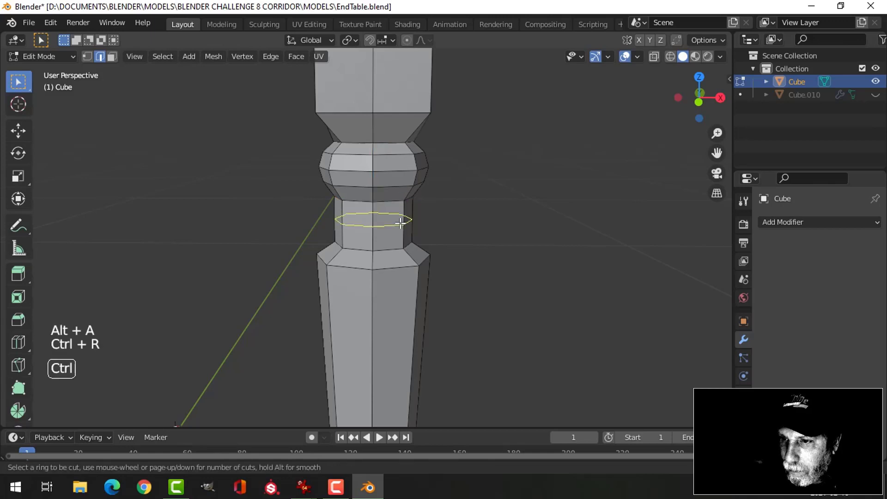
pyautogui.click(400, 222)
pyautogui.rightClick(400, 223)
pyautogui.hotkey('ctrl', 'b')
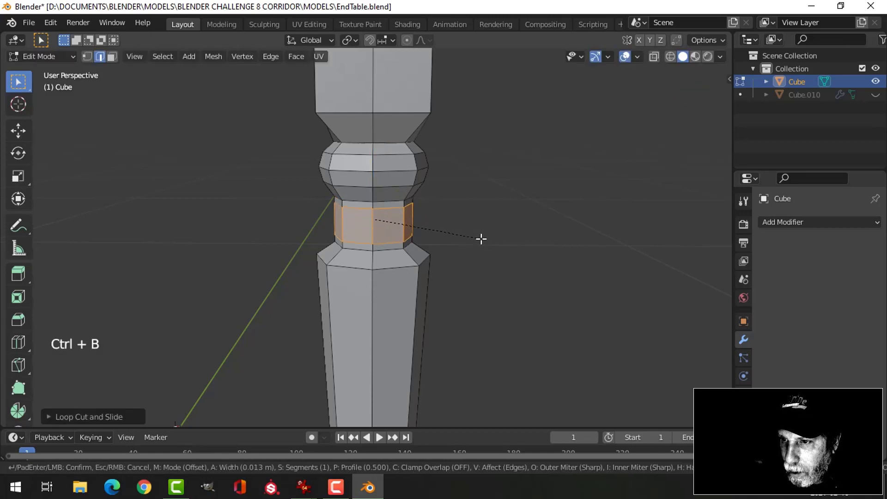
pyautogui.click(481, 238)
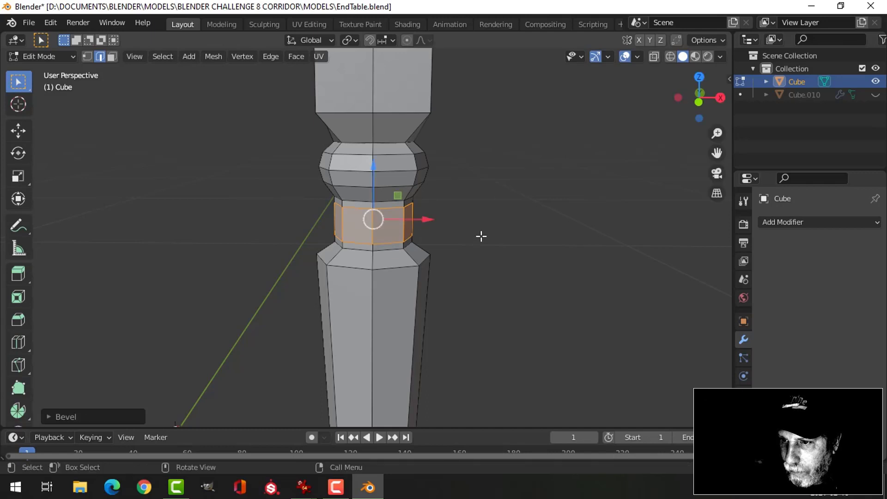
# - Scale the lower neck band up by about 1.34, then add a centred loop cut around it and flare that loop outward
pyautogui.press('s')
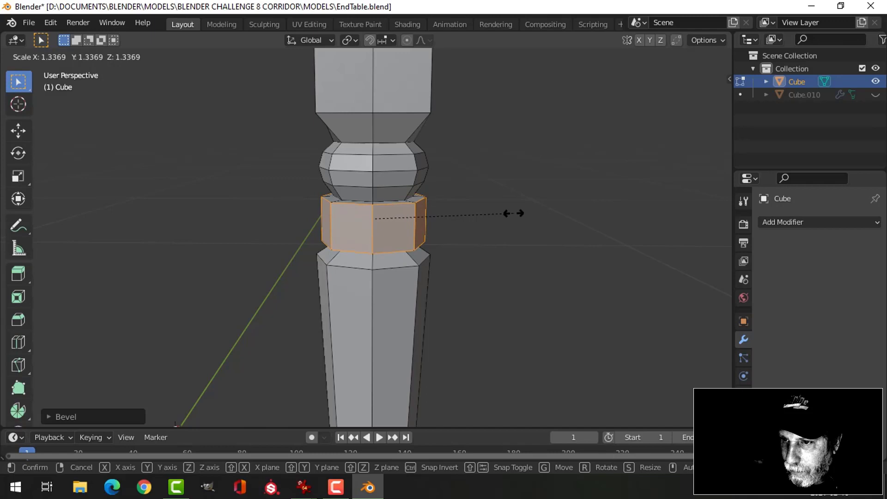
pyautogui.click(513, 213)
pyautogui.hotkey('ctrl', 'r')
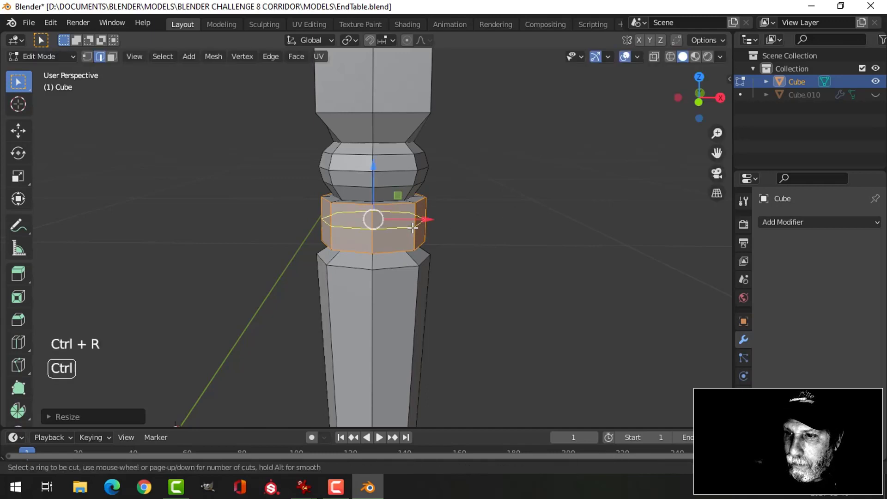
pyautogui.click(413, 228)
pyautogui.rightClick(413, 228)
pyautogui.press('s')
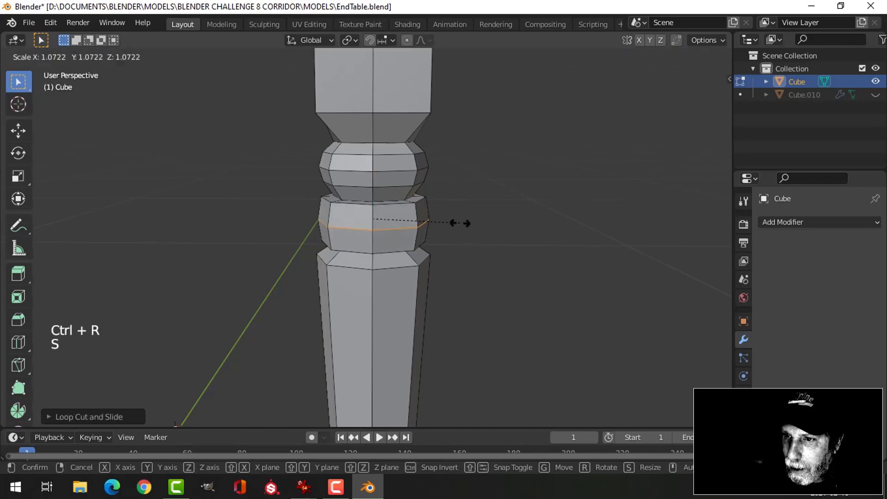
pyautogui.click(471, 222)
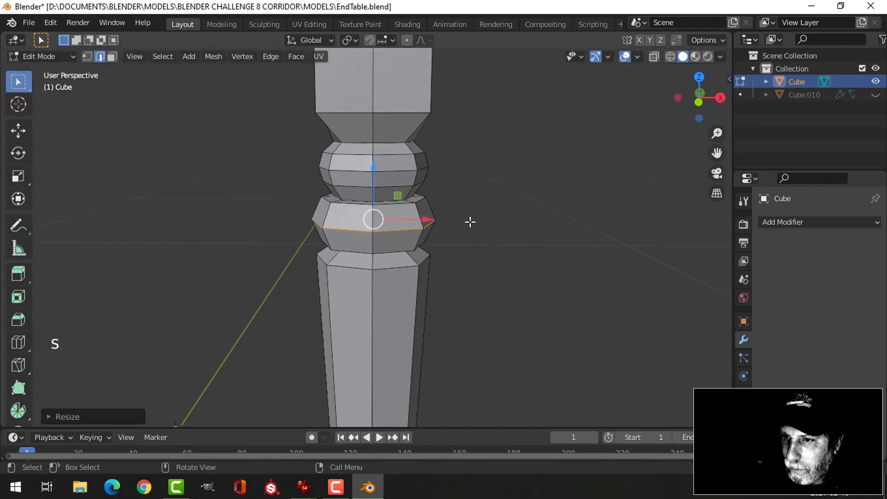
# - Select the top and bottom edge loops of the lower bulge and scale them closer together along Z
pyautogui.hotkey('alt', 'a')
pyautogui.keyDown('alt'); pyautogui.keyDown('shift'); pyautogui.click(386, 206); pyautogui.keyUp('shift'); pyautogui.keyUp('alt')
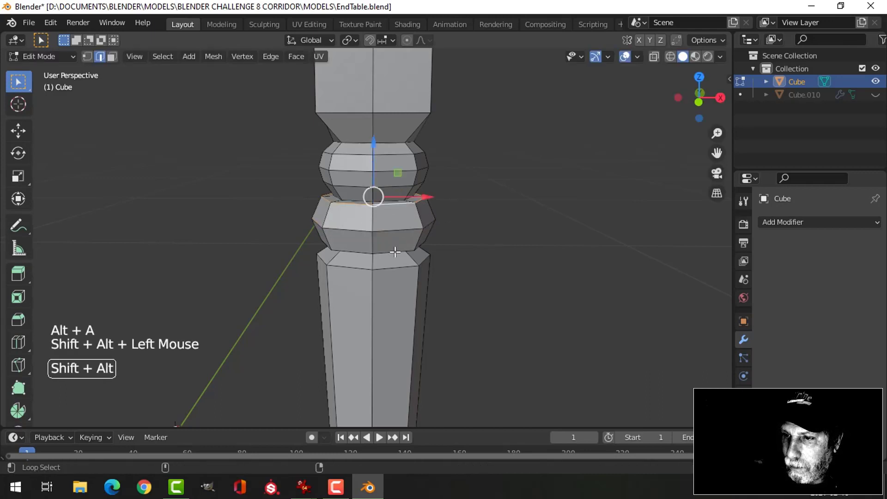
pyautogui.keyDown('alt'); pyautogui.keyDown('shift'); pyautogui.click(397, 252); pyautogui.keyUp('shift'); pyautogui.keyUp('alt')
pyautogui.press('s')
pyautogui.press('z')
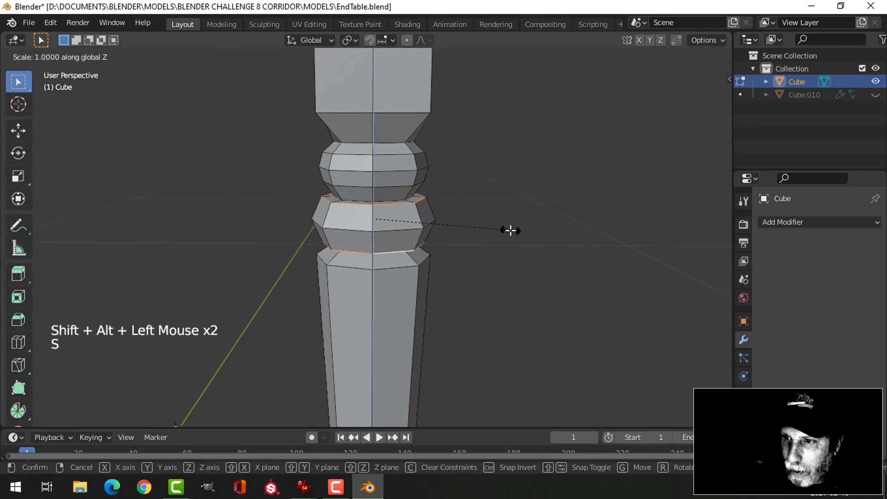
pyautogui.click(481, 224)
# - Leave mesh editing and examine the leg's turned profile in object mode
pyautogui.press('Tab')
pyautogui.scroll(-3, 464, 195)
pyautogui.hotkey('alt', 'a')
pyautogui.moveTo(464, 195); pyautogui.dragTo(397, 275, button='middle')
pyautogui.scroll(2, 430, 204)
pyautogui.scroll(-2, 419, 221)
pyautogui.click(397, 274)
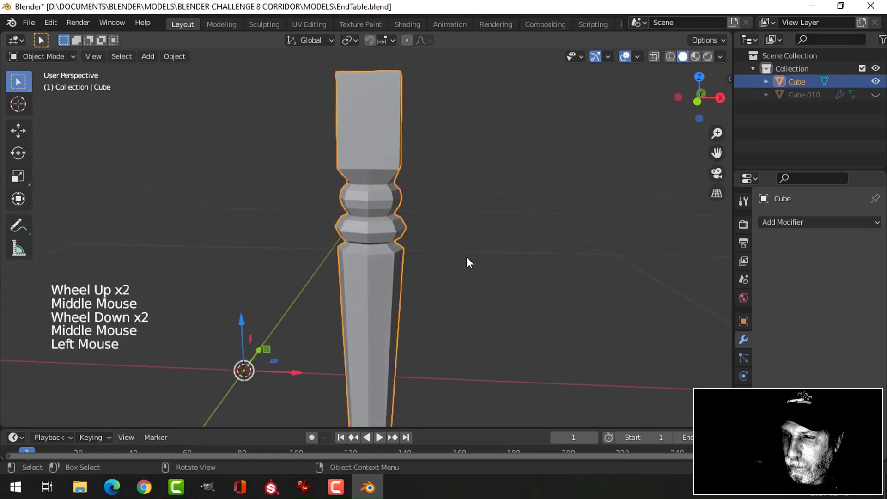
pyautogui.keyDown('shift'); pyautogui.moveTo(468, 259); pyautogui.dragTo(468, 211, button='middle'); pyautogui.keyUp('shift')
# - Open the leg's mesh for editing in front orthographic view with wireframe shading and nothing selected
pyautogui.press('KP_1')
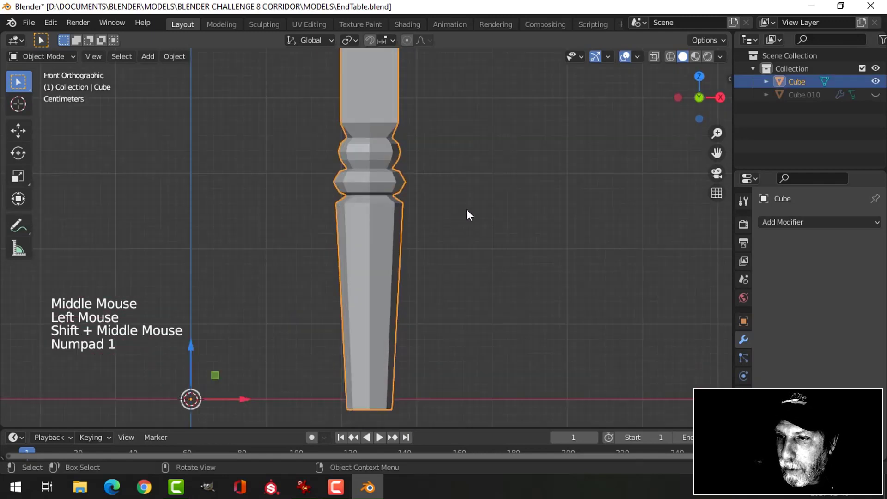
pyautogui.press('Tab')
pyautogui.scroll(2, 442, 218)
pyautogui.hotkey('alt', 'a')
pyautogui.press('z')
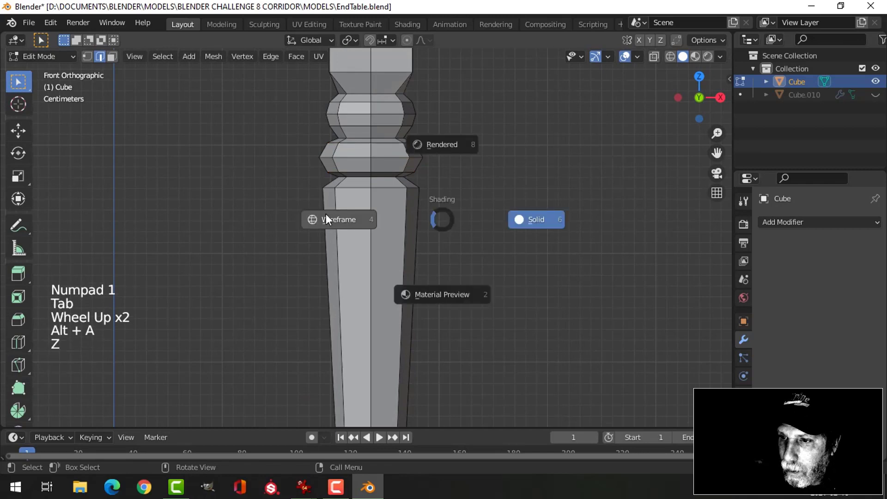
pyautogui.click(326, 219)
# - Box-select the shoulder below the lower bulge together with the leg's foot and move them straight down to open space beneath the bulge
pyautogui.press('b')
pyautogui.moveTo(303, 174); pyautogui.dragTo(446, 289)
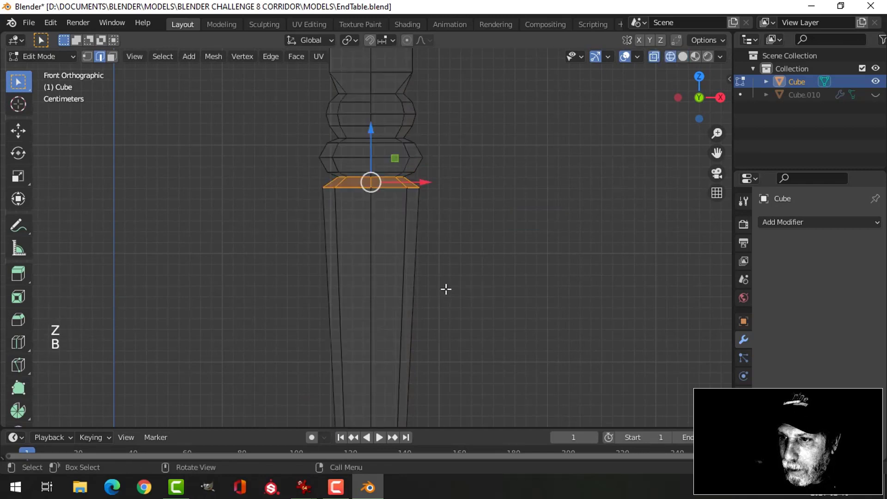
pyautogui.scroll(-3, 446, 290)
pyautogui.press('b')
pyautogui.moveTo(422, 402); pyautogui.dragTo(307, 348)
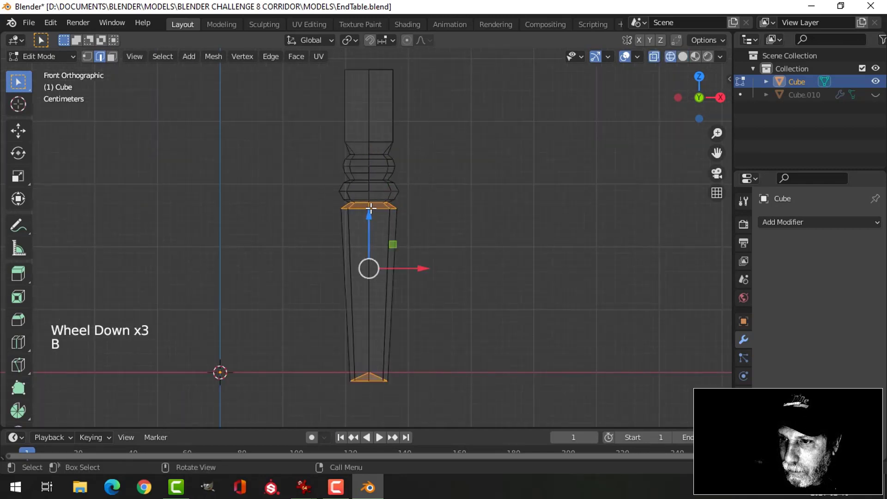
pyautogui.moveTo(371, 209); pyautogui.dragTo(371, 241)
pyautogui.scroll(3, 409, 214)
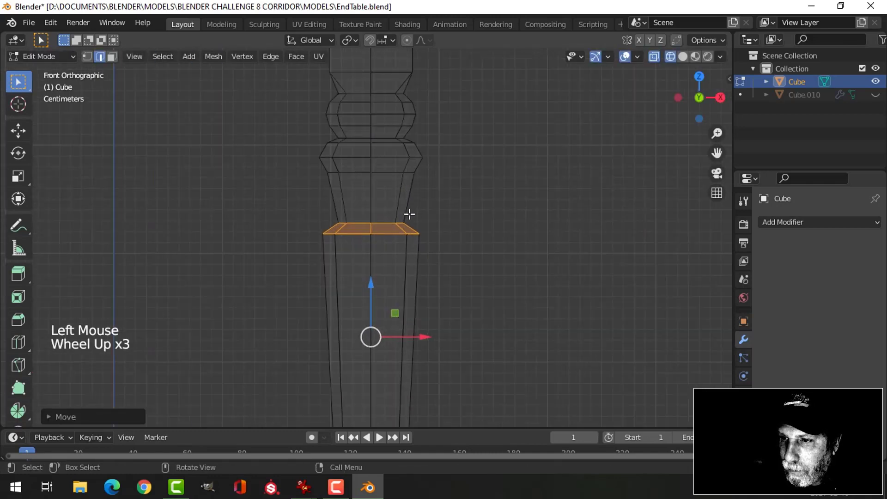
# - Move the lower bulge's middle and bottom edge loops down together, then move its top edge loop down
pyautogui.hotkey('alt', 'a')
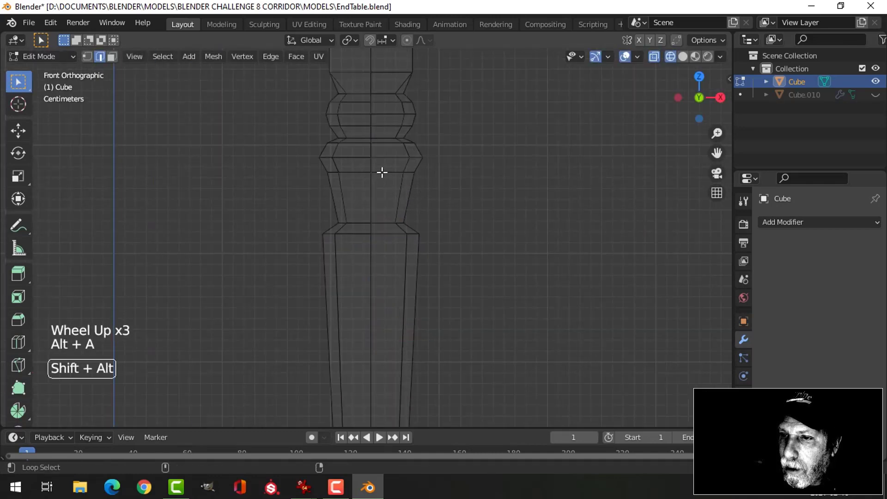
pyautogui.keyDown('alt'); pyautogui.keyDown('shift'); pyautogui.click(361, 173); pyautogui.keyUp('shift'); pyautogui.keyUp('alt')
pyautogui.keyDown('alt'); pyautogui.keyDown('shift'); pyautogui.click(388, 158); pyautogui.keyUp('shift'); pyautogui.keyUp('alt')
pyautogui.moveTo(373, 129)
pyautogui.mouseDown()
pyautogui.moveTo(371, 146)
pyautogui.moveTo(373, 131)
pyautogui.mouseUp()
pyautogui.hotkey('alt', 'a')
pyautogui.keyDown('alt'); pyautogui.keyDown('shift'); pyautogui.click(378, 141); pyautogui.keyUp('shift'); pyautogui.keyUp('alt')
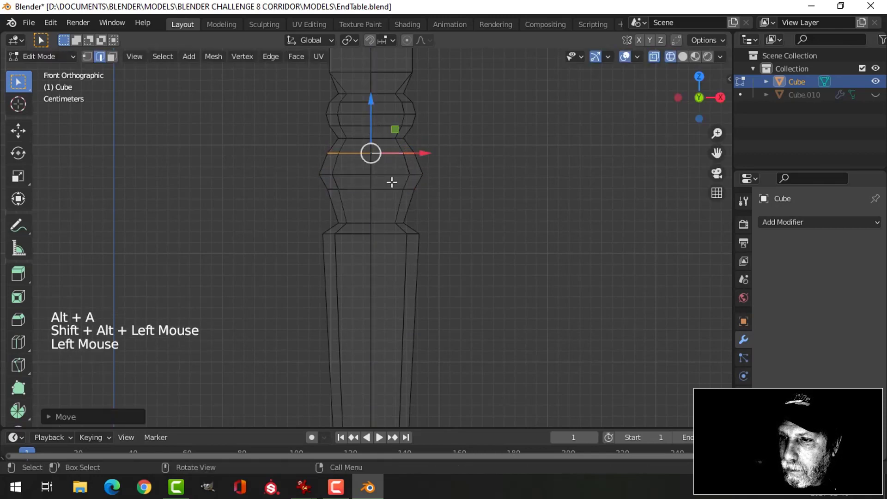
pyautogui.keyDown('alt'); pyautogui.keyDown('shift'); pyautogui.click(386, 189); pyautogui.keyUp('shift'); pyautogui.keyUp('alt')
pyautogui.press('a')
pyautogui.press('s')
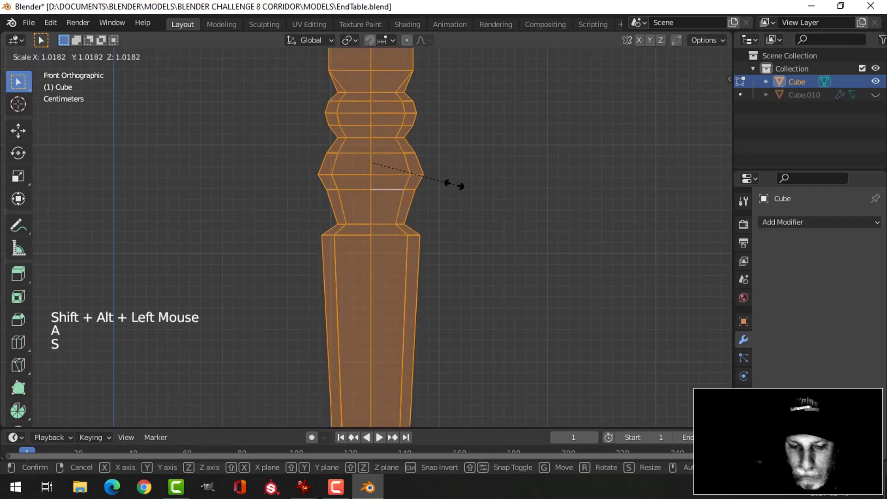
pyautogui.press('Escape')
pyautogui.hotkey('ctrl', 'z')
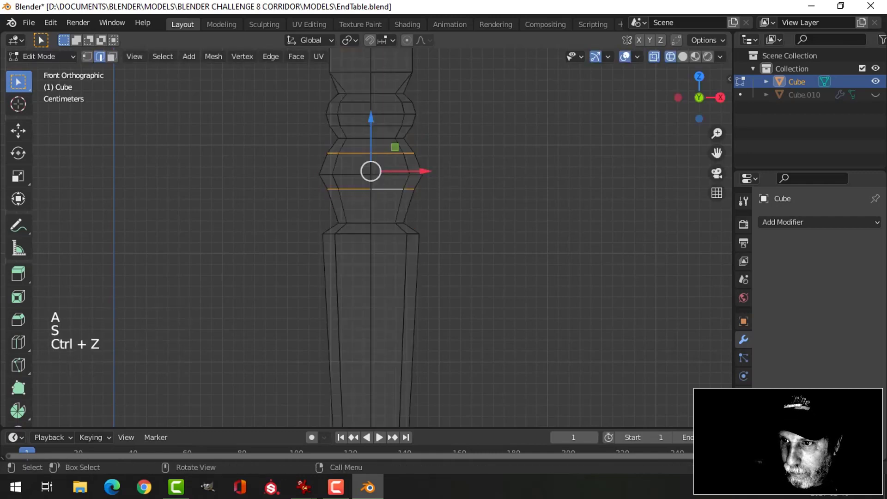
# - Select only the top and bottom edge loops of the lower bulge, scale them outward, and deselect them
pyautogui.hotkey('alt', 'a')
pyautogui.keyDown('alt'); pyautogui.keyDown('shift'); pyautogui.click(393, 153); pyautogui.keyUp('shift'); pyautogui.keyUp('alt')
pyautogui.keyDown('alt'); pyautogui.keyDown('shift'); pyautogui.click(385, 189); pyautogui.keyUp('shift'); pyautogui.keyUp('alt')
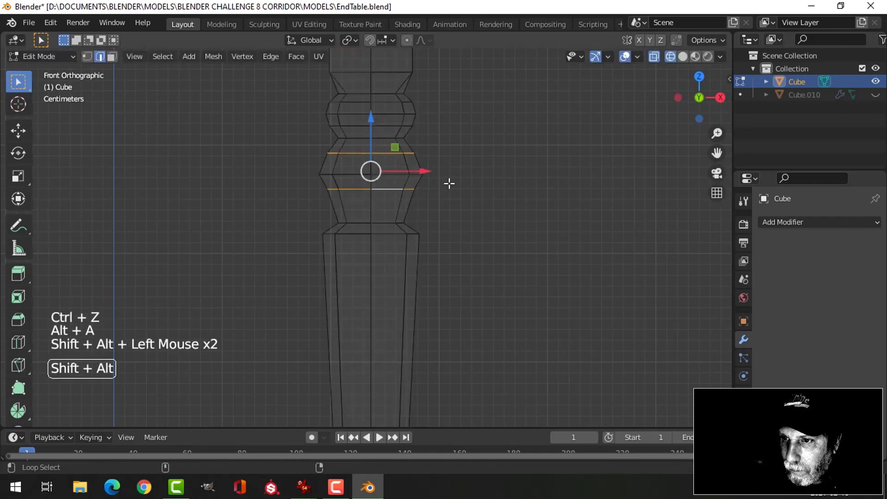
pyautogui.press('s')
pyautogui.press('Escape')
pyautogui.hotkey('alt', 'a')
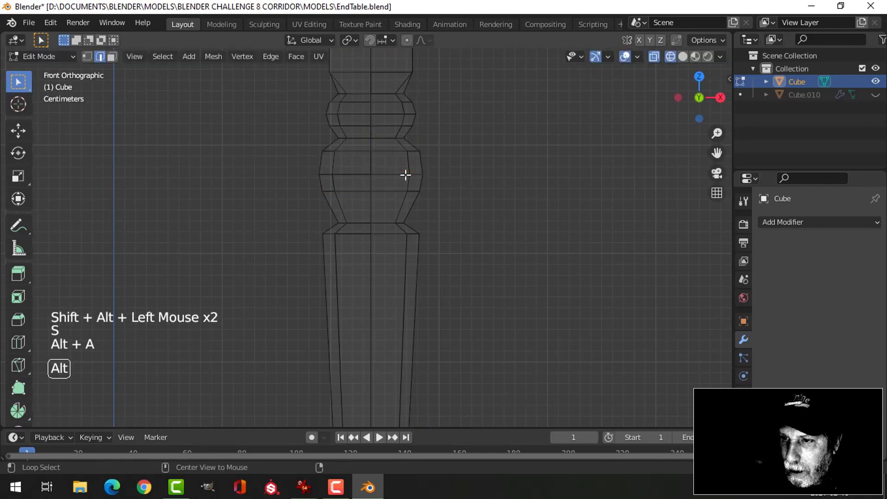
# - Scale the lower bulge's middle edge loop up by about 1.09 and deselect it
pyautogui.keyDown('alt'); pyautogui.keyDown('shift'); pyautogui.click(406, 174); pyautogui.keyUp('shift'); pyautogui.keyUp('alt')
pyautogui.press('s')
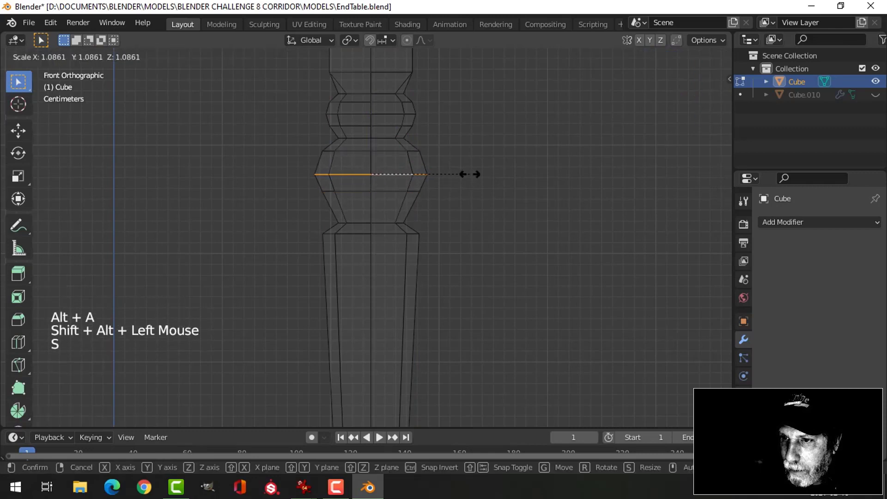
pyautogui.click(472, 175)
pyautogui.hotkey('alt', 'a')
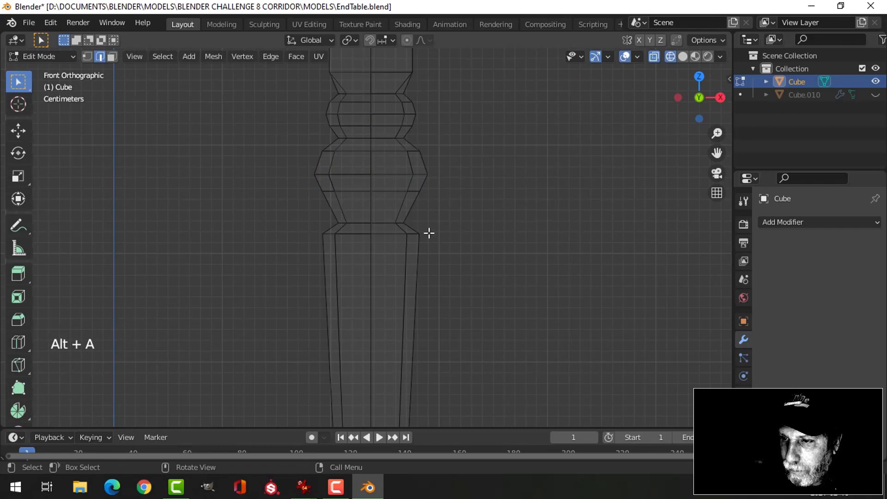
# - Box-select the whole tapered lower leg including its shoulder and move it straight up closer to the lower bulge
pyautogui.scroll(-4, 429, 233)
pyautogui.press('b')
pyautogui.moveTo(415, 394); pyautogui.dragTo(413, 226)
pyautogui.scroll(4, 411, 237)
pyautogui.press('b')
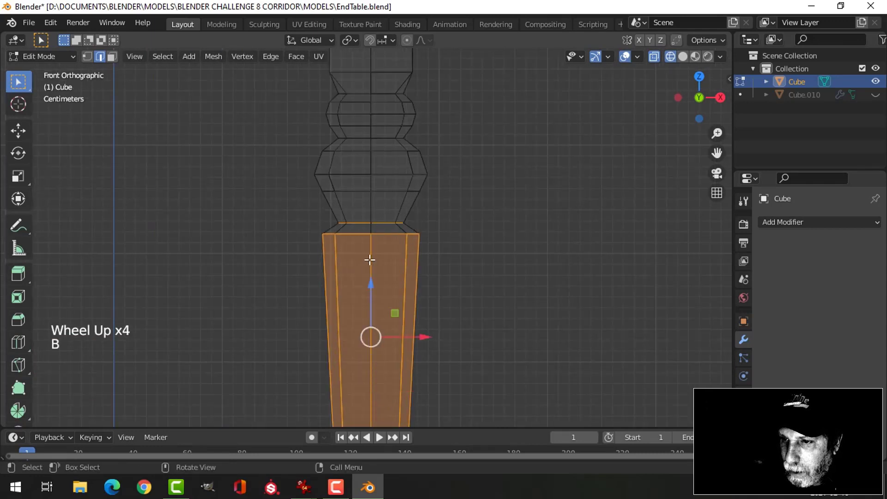
pyautogui.moveTo(371, 284); pyautogui.dragTo(386, 263)
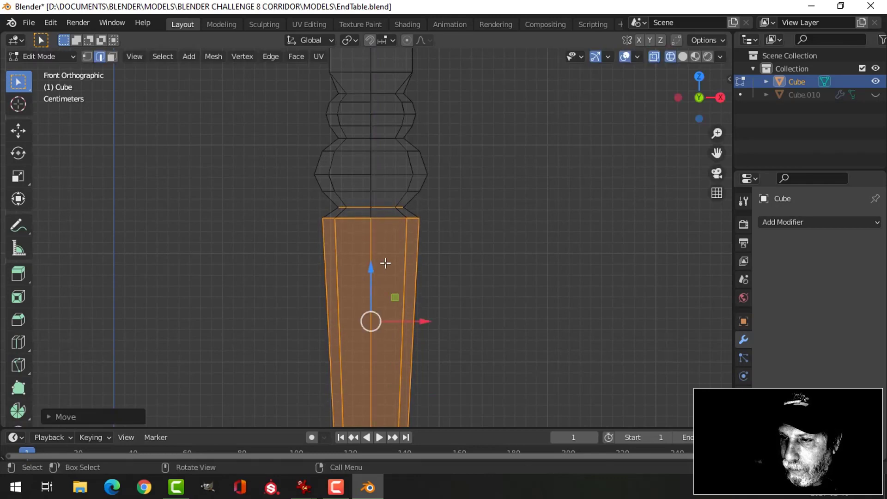
# - Return to Object Mode, switch the viewport to solid shading, and inspect the leg's bulges in perspective
pyautogui.press('Tab')
pyautogui.press('z')
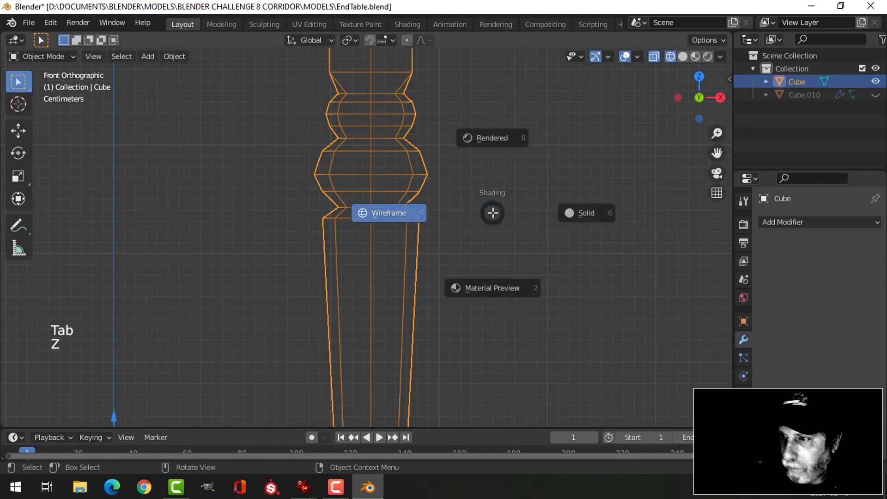
pyautogui.click(551, 196)
pyautogui.moveTo(551, 195)
pyautogui.mouseDown(button='middle')
pyautogui.moveTo(475, 227)
pyautogui.moveTo(412, 178)
pyautogui.moveTo(471, 196)
pyautogui.moveTo(456, 210)
pyautogui.moveTo(442, 200)
pyautogui.moveTo(470, 216)
pyautogui.mouseUp(button='middle')
pyautogui.scroll(-3, 466, 231)
pyautogui.scroll(-1, 456, 211)
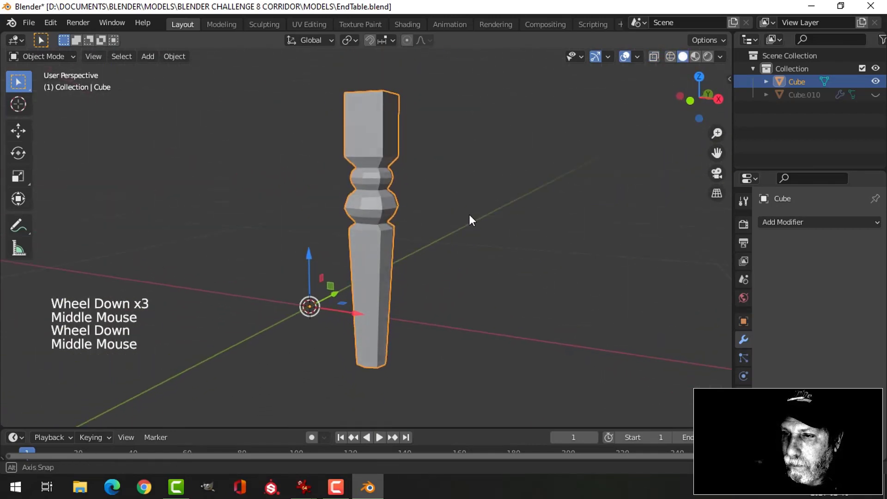
pyautogui.scroll(2, 428, 182)
pyautogui.moveTo(428, 182)
pyautogui.keyDown('shift'); pyautogui.mouseDown(button='middle')
pyautogui.moveTo(417, 213)
pyautogui.moveTo(438, 195)
pyautogui.mouseUp(button='middle'); pyautogui.keyUp('shift')
pyautogui.scroll(1, 419, 203)
# - Move the four mid-side vertices on the lower rim of the leg's square block slightly down, then deselect the leg in Object Mode
pyautogui.press('Tab')
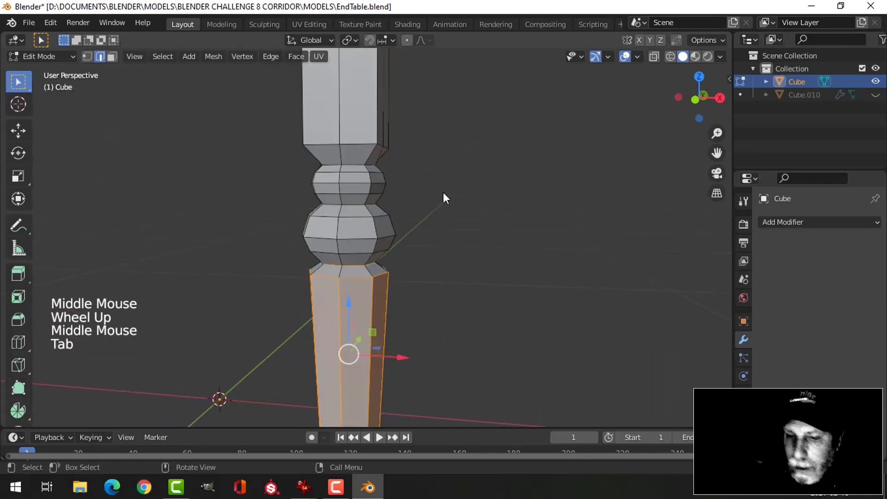
pyautogui.hotkey('alt', 'a')
pyautogui.press('1')
pyautogui.click(340, 144)
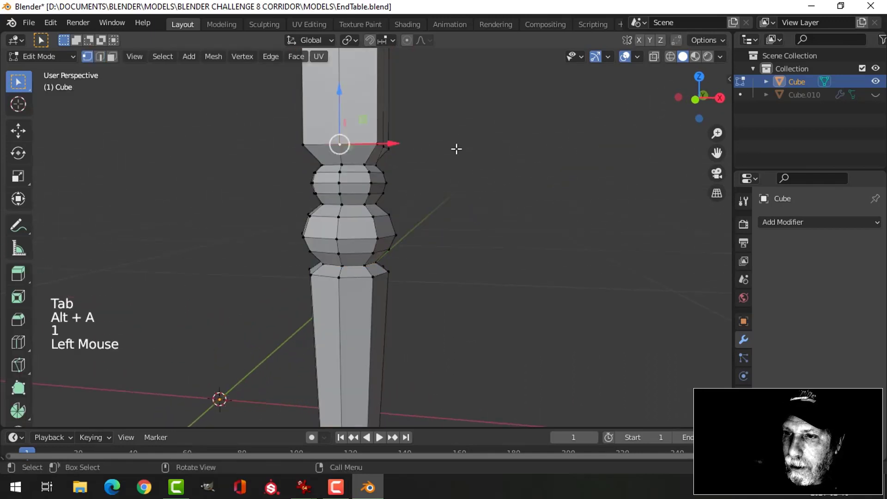
pyautogui.moveTo(456, 149); pyautogui.dragTo(388, 150, button='middle')
pyautogui.keyDown('shift'); pyautogui.click(368, 151); pyautogui.keyUp('shift')
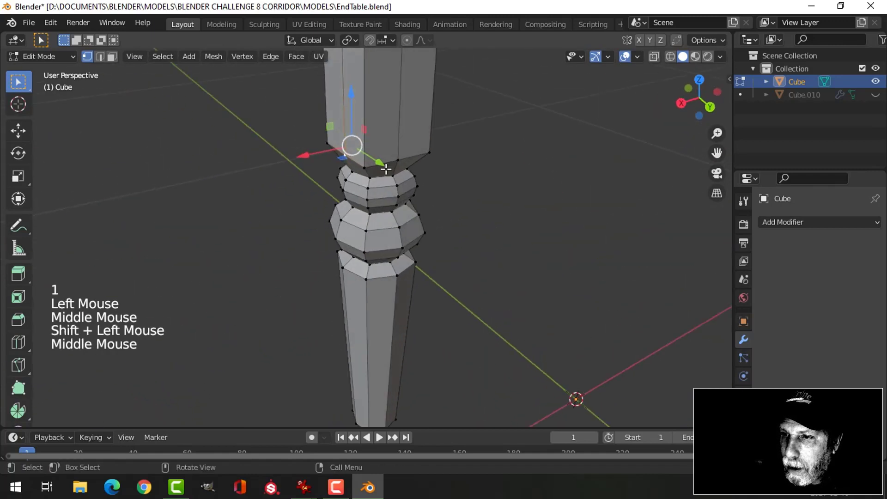
pyautogui.keyDown('shift'); pyautogui.click(389, 153); pyautogui.keyUp('shift')
pyautogui.moveTo(463, 158); pyautogui.dragTo(311, 174, button='middle')
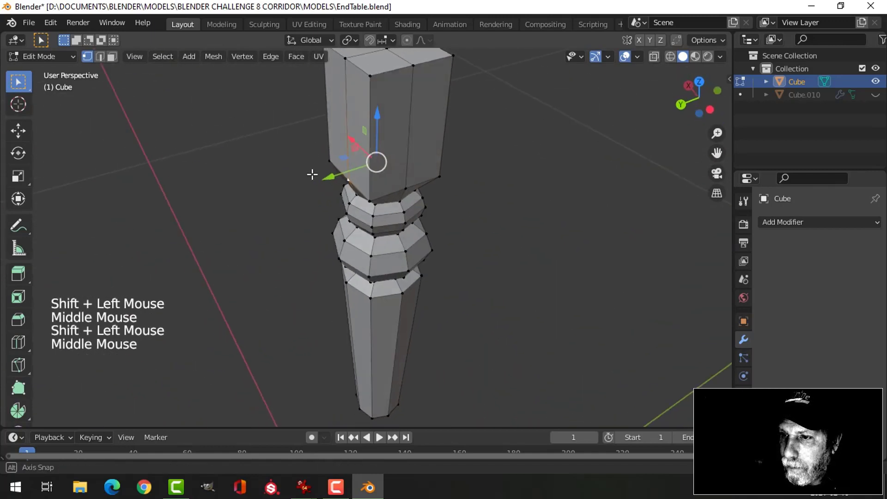
pyautogui.keyDown('shift'); pyautogui.click(398, 181); pyautogui.keyUp('shift')
pyautogui.moveTo(398, 181); pyautogui.dragTo(485, 173, button='middle')
pyautogui.moveTo(389, 101); pyautogui.dragTo(388, 111)
pyautogui.moveTo(443, 185); pyautogui.dragTo(430, 203, button='middle')
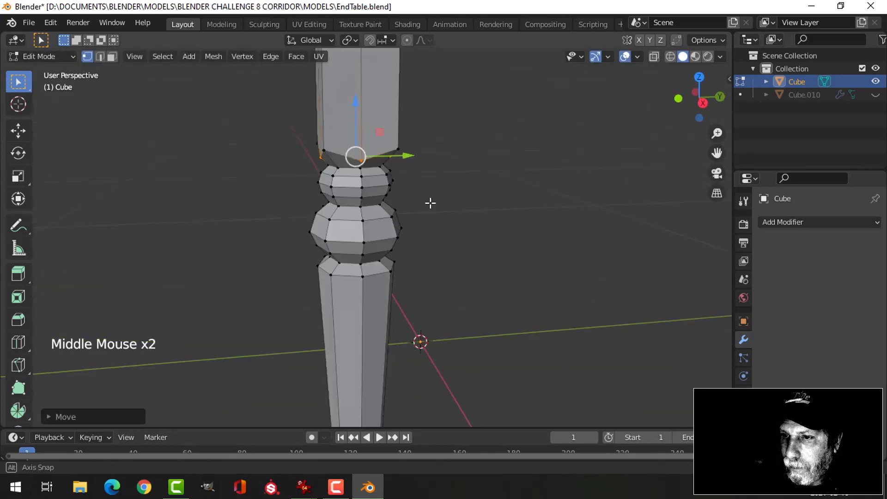
pyautogui.press('Tab')
pyautogui.scroll(-3, 428, 200)
pyautogui.hotkey('alt', 'a')
# - From the front view, add a loop cut around the tapered lower leg and slide it down to about 5/6 of... the way toward the foot
pyautogui.keyDown('shift'); pyautogui.moveTo(464, 272); pyautogui.dragTo(354, 248, button='middle'); pyautogui.keyUp('shift')
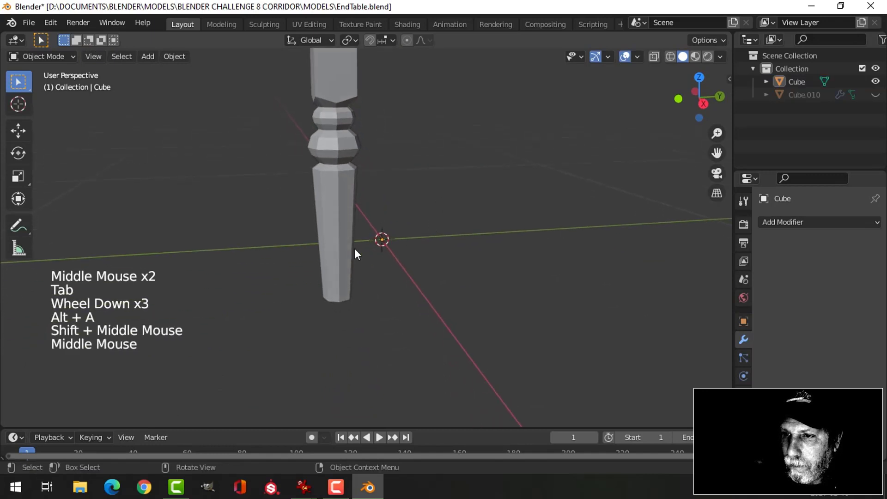
pyautogui.click(353, 250)
pyautogui.press('KP_1')
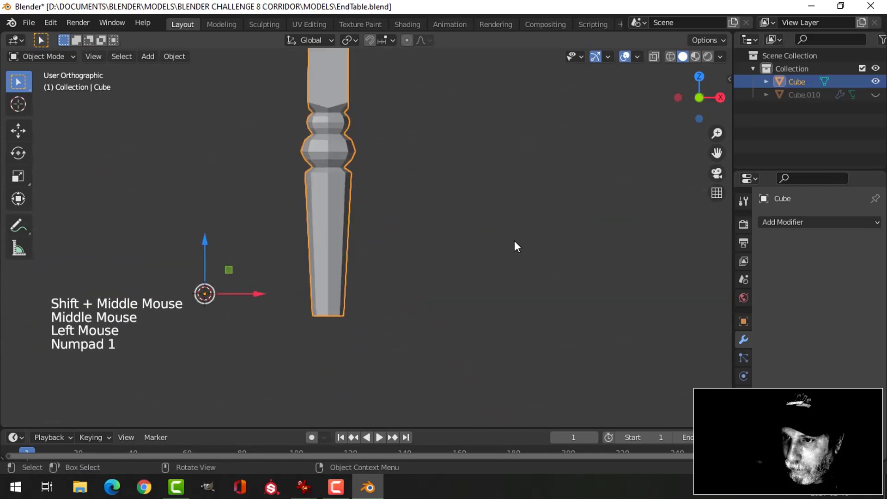
pyautogui.scroll(-3, 408, 221)
pyautogui.scroll(3, 405, 252)
pyautogui.keyDown('shift'); pyautogui.moveTo(406, 251); pyautogui.dragTo(428, 226, button='middle'); pyautogui.keyUp('shift')
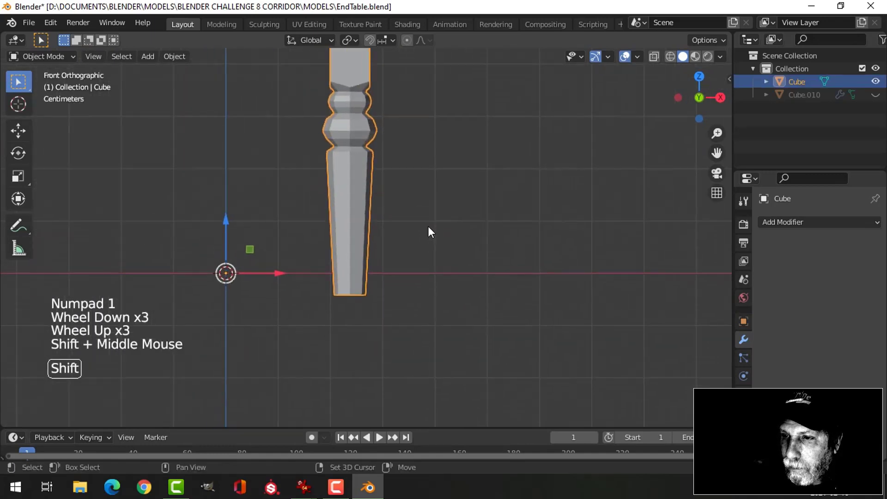
pyautogui.press('Tab')
pyautogui.hotkey('alt', 'a')
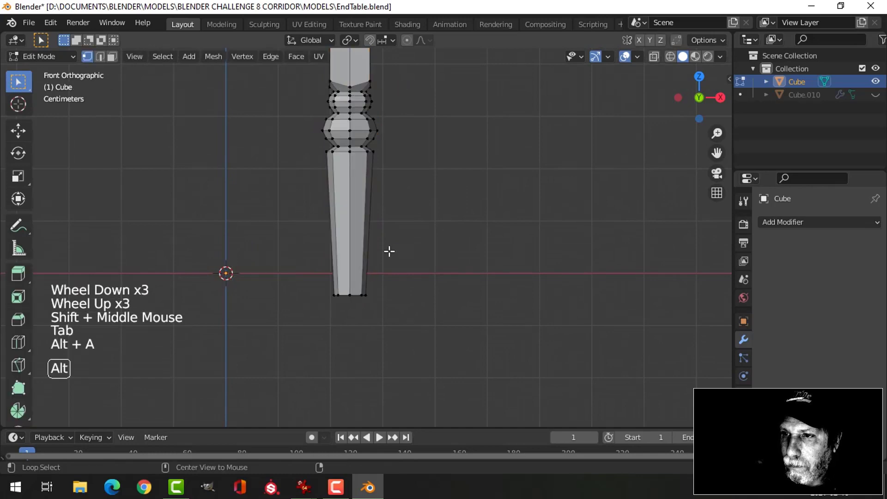
pyautogui.hotkey('ctrl', 'r')
pyautogui.click(358, 236)
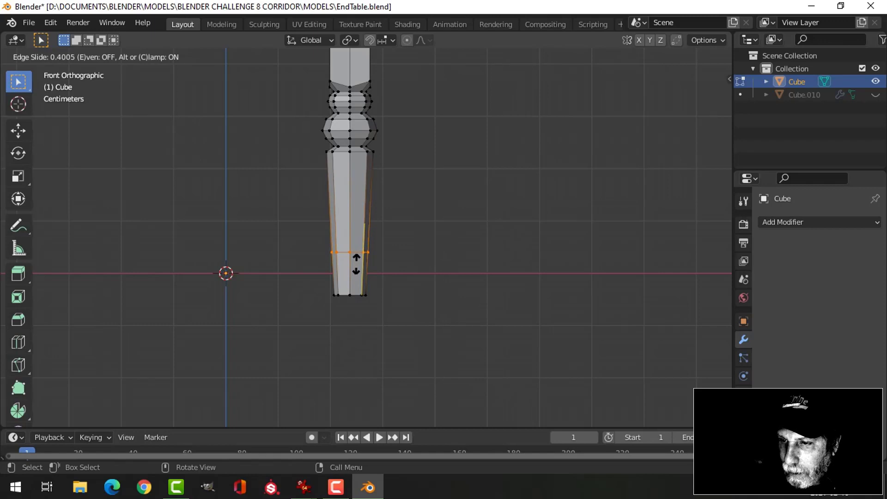
pyautogui.click(356, 265)
# - Cut a second edge loop at the leg's bottom, raise it about 0.07 m to just below the first, and scale it up by about 1.25
pyautogui.hotkey('ctrl', 'r')
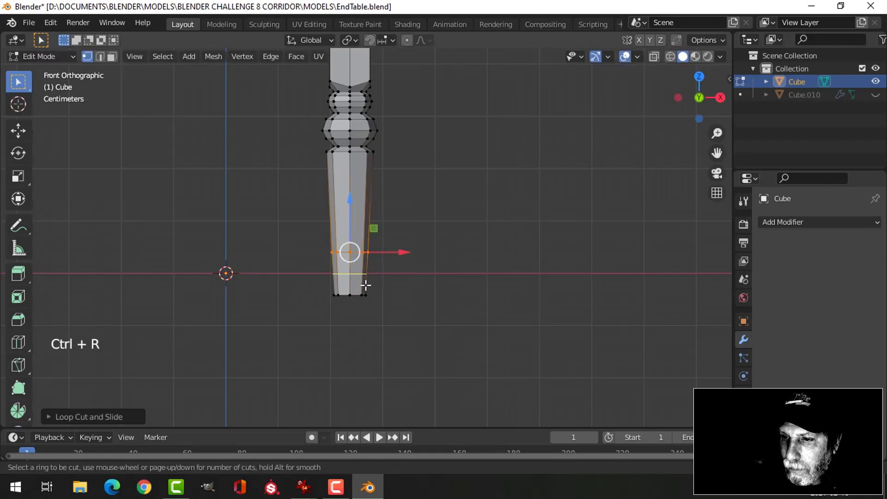
pyautogui.click(363, 282)
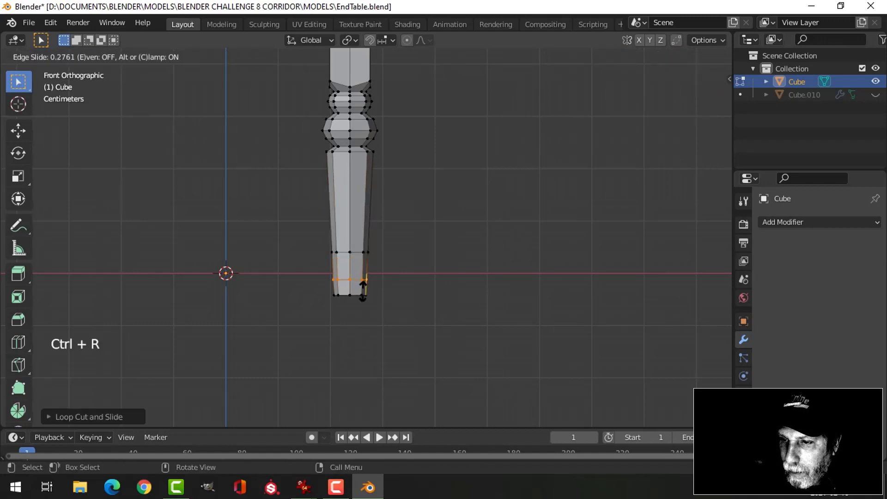
pyautogui.click(363, 307)
pyautogui.moveTo(349, 293); pyautogui.dragTo(352, 254)
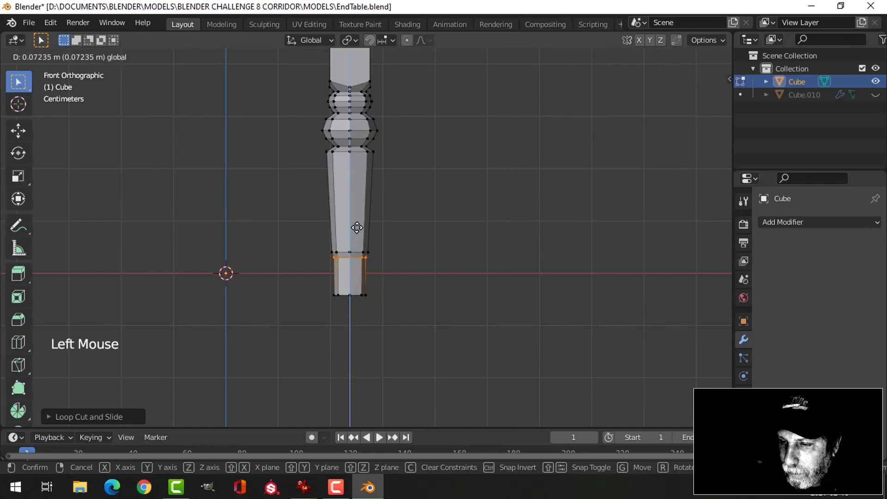
pyautogui.moveTo(356, 227); pyautogui.dragTo(357, 228)
pyautogui.press('s')
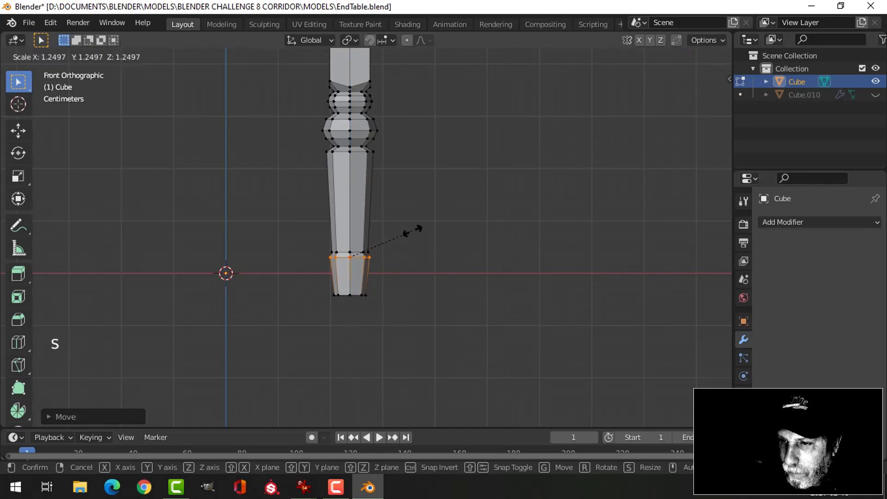
pyautogui.click(417, 230)
# - Delete the centre vertex of the leg's bottom face to open the underside of the foot
pyautogui.scroll(4, 428, 237)
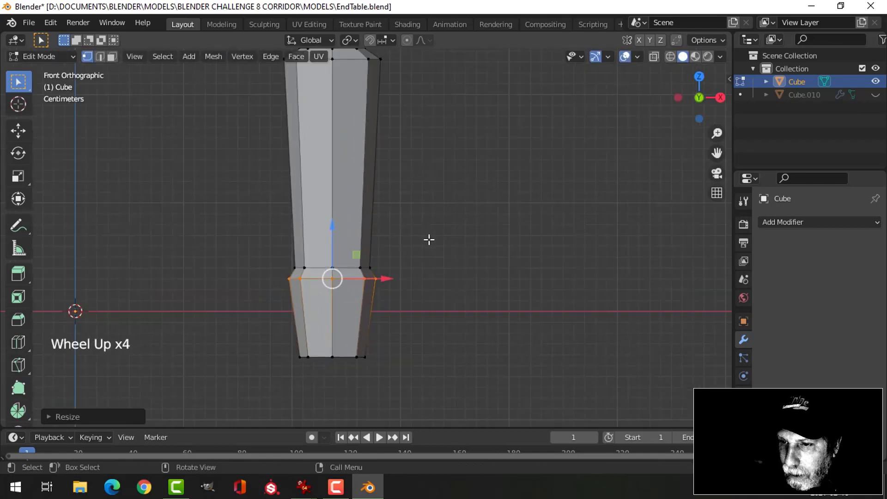
pyautogui.keyDown('shift'); pyautogui.moveTo(416, 276); pyautogui.dragTo(421, 212, button='middle'); pyautogui.keyUp('shift')
pyautogui.hotkey('alt', 'a')
pyautogui.keyDown('alt'); pyautogui.keyDown('shift'); pyautogui.click(362, 291); pyautogui.keyUp('shift'); pyautogui.keyUp('alt')
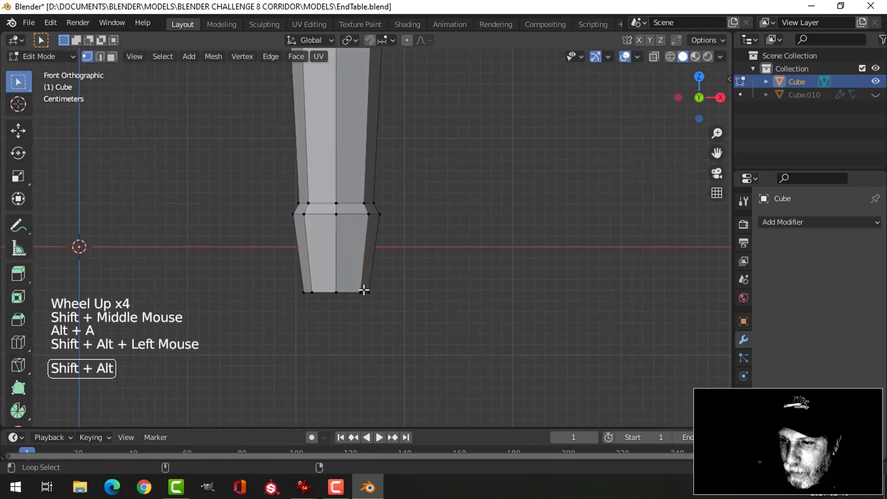
pyautogui.hotkey('alt', 'a')
pyautogui.moveTo(475, 261); pyautogui.dragTo(360, 251, button='middle')
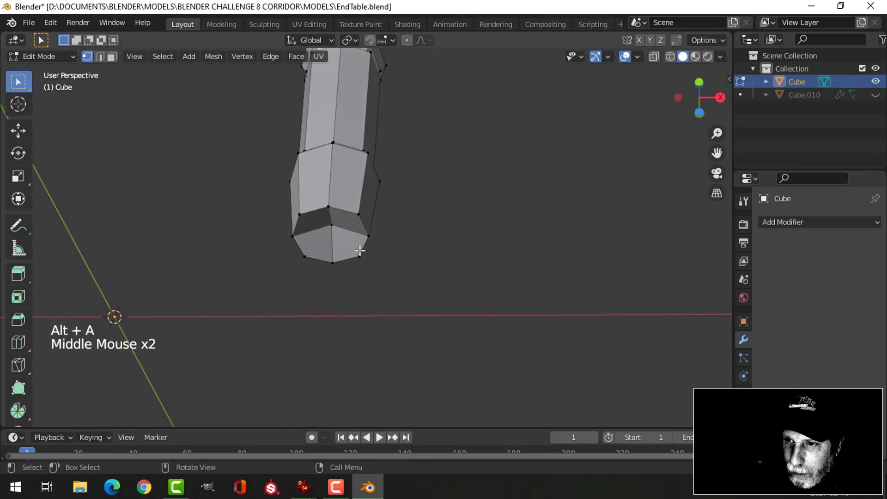
pyautogui.click(328, 227)
pyautogui.press('x')
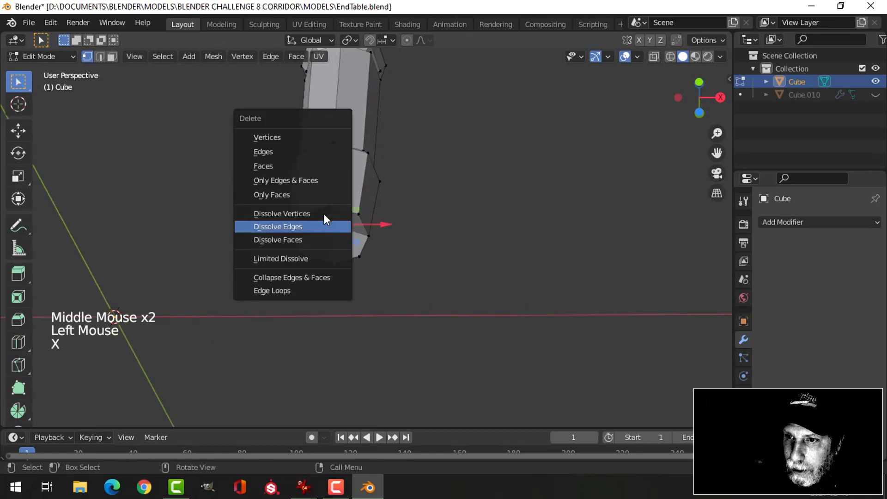
pyautogui.click(306, 135)
# - Select the foot's bottom edge loop, scale it down to about two thirds, and deselect it
pyautogui.moveTo(403, 242); pyautogui.dragTo(494, 288, button='middle')
pyautogui.keyDown('alt'); pyautogui.keyDown('shift'); pyautogui.click(348, 253); pyautogui.keyUp('shift'); pyautogui.keyUp('alt')
pyautogui.press('KP_1')
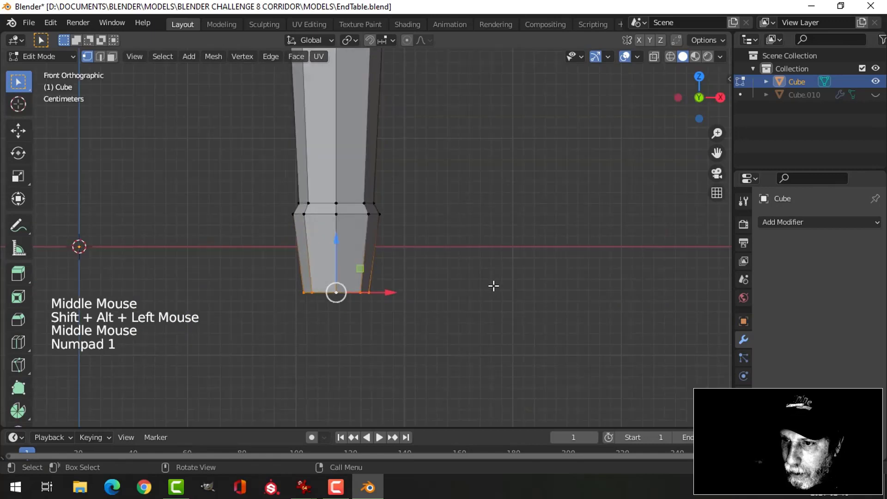
pyautogui.press('s')
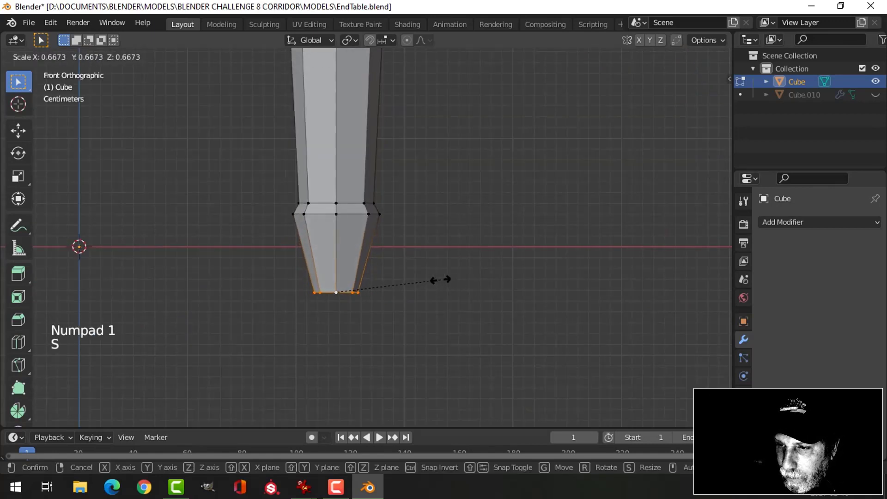
pyautogui.click(437, 279)
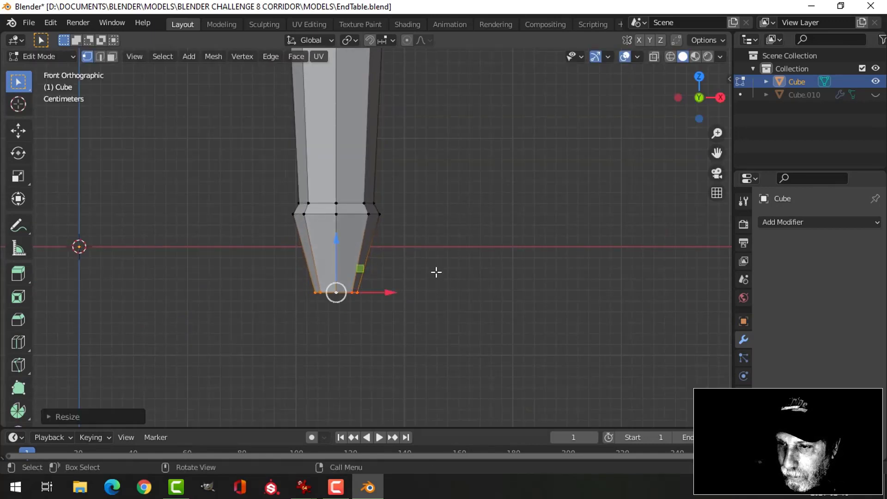
pyautogui.hotkey('alt', 'a')
# - Add an edge loop to the foot just below its shoulder ring, scale it outward slightly beyond that ring, and deselect it
pyautogui.hotkey('ctrl', 'r')
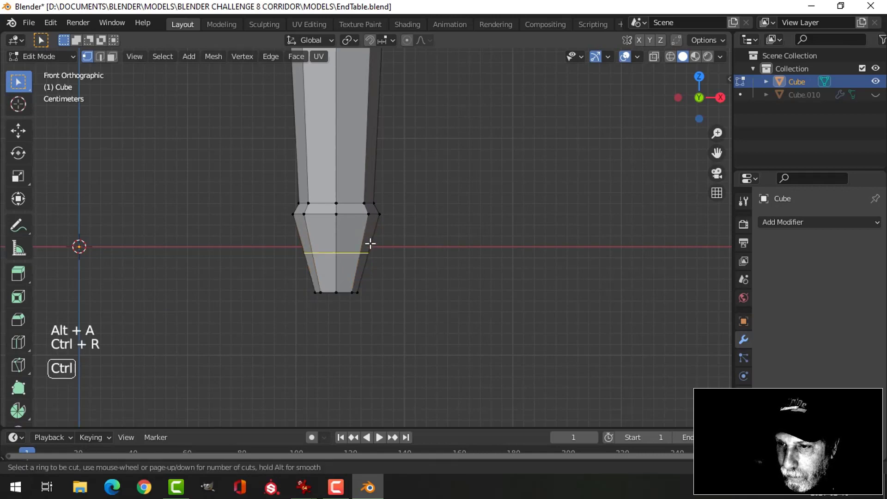
pyautogui.click(369, 246)
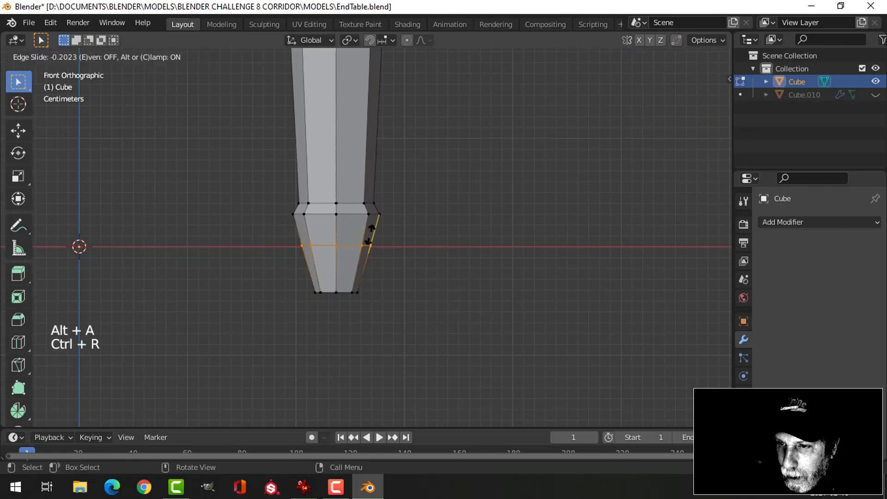
pyautogui.click(369, 210)
pyautogui.press('s')
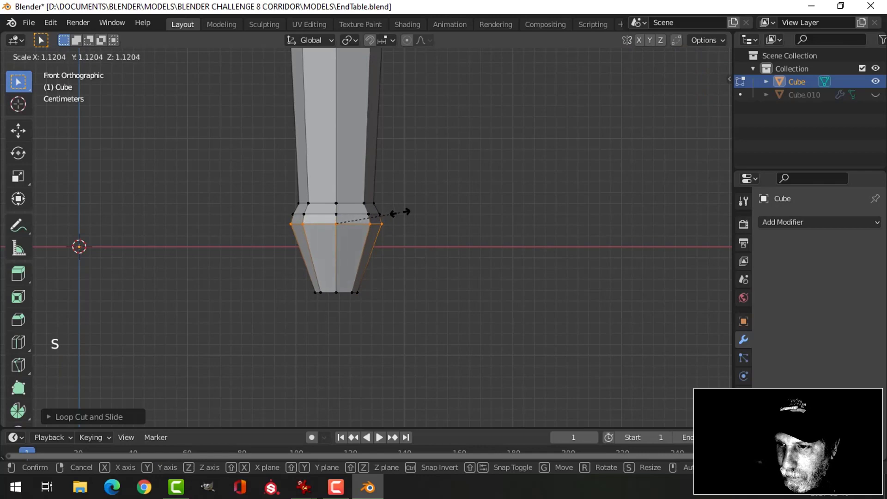
pyautogui.click(422, 210)
pyautogui.hotkey('alt', 'a')
# - Add a loop cut around the tapered leg, position it a short distance above the foot's shoulder, and deselect it
pyautogui.scroll(-3, 427, 211)
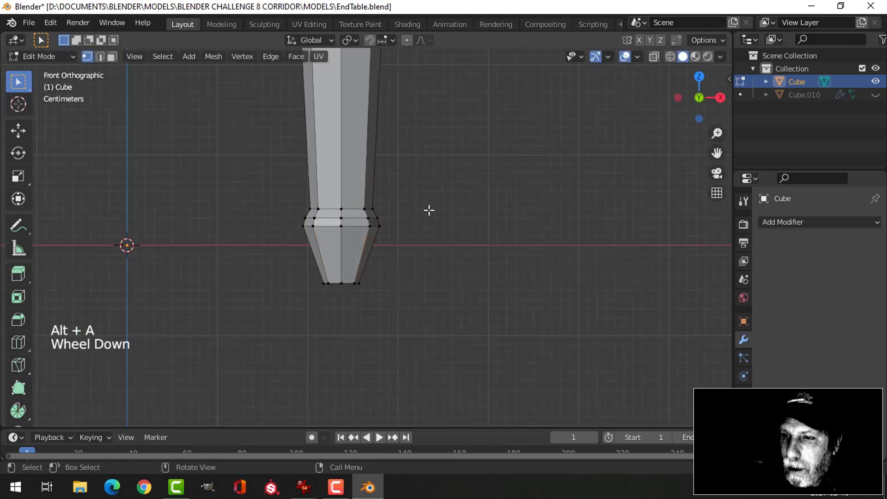
pyautogui.moveTo(406, 241); pyautogui.dragTo(402, 248, button='middle')
pyautogui.scroll(1, 391, 220)
pyautogui.hotkey('ctrl', 'r')
pyautogui.click(356, 195)
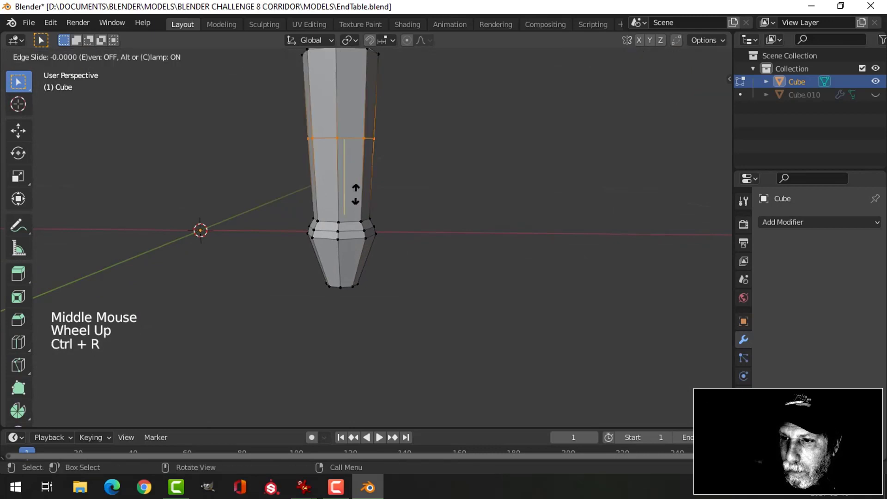
pyautogui.click(364, 281)
pyautogui.moveTo(342, 198)
pyautogui.mouseDown()
pyautogui.moveTo(342, 180)
pyautogui.moveTo(341, 194)
pyautogui.mouseUp()
pyautogui.hotkey('alt', 'a')
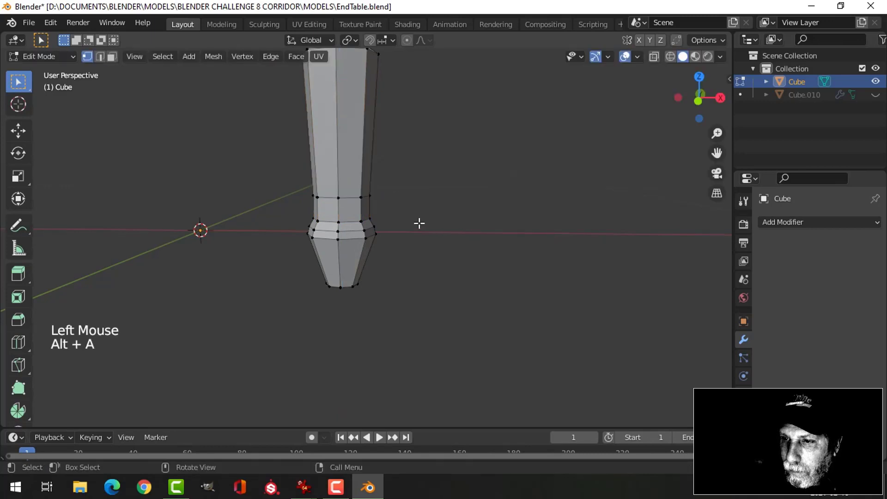
# - Cut an edge loop through the short section above the foot's shoulder and bevel it into a narrow band
pyautogui.moveTo(418, 222); pyautogui.dragTo(424, 224, button='middle')
pyautogui.hotkey('ctrl', 'r')
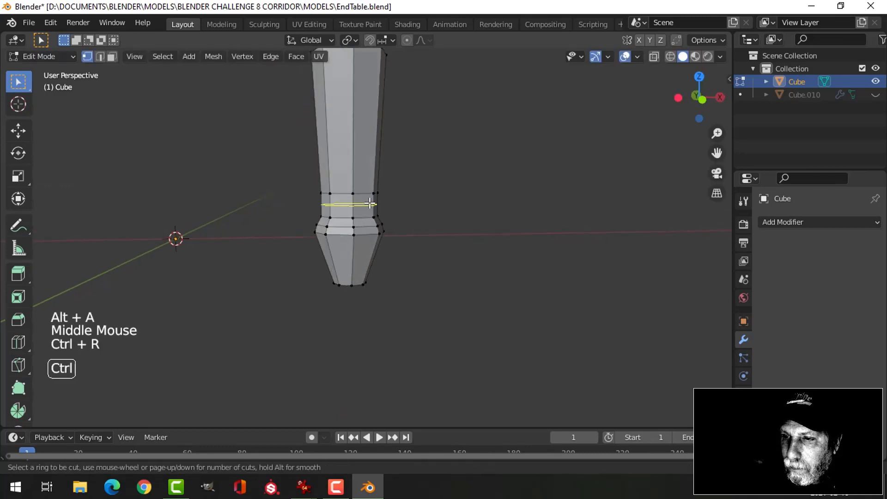
pyautogui.click(370, 201)
pyautogui.click(416, 209)
pyautogui.press('2')
pyautogui.scroll(2, 439, 207)
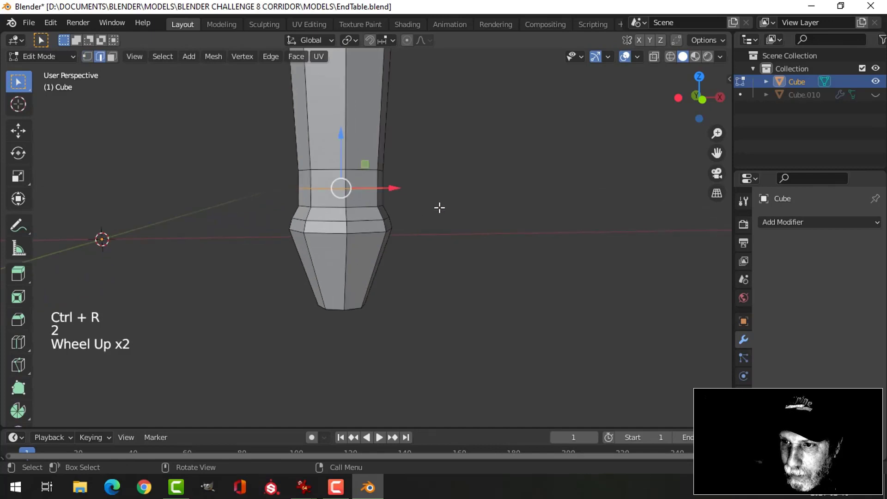
pyautogui.hotkey('ctrl', 'b')
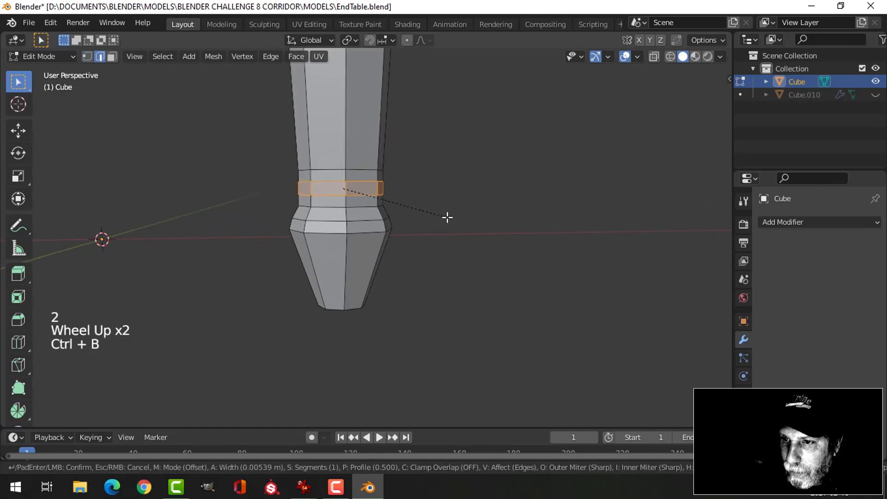
pyautogui.click(448, 218)
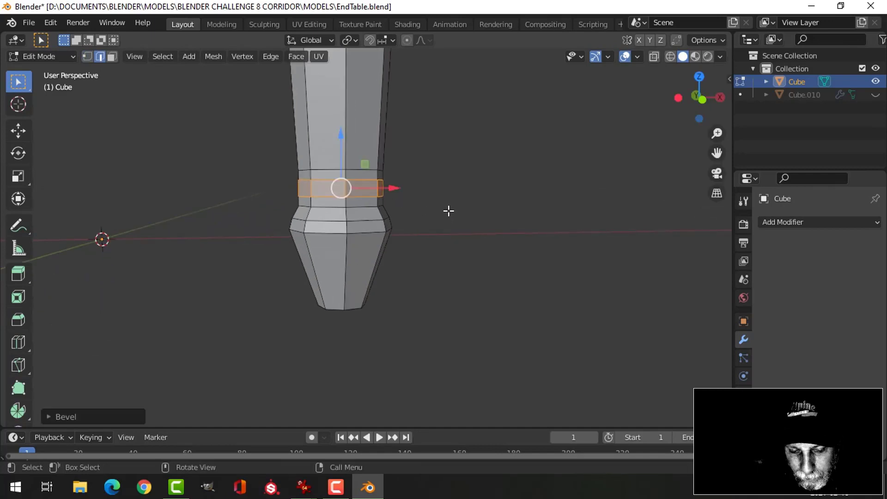
# - Scale the narrow band above the foot outward by about 1.1 and stretch it slightly taller along Z
pyautogui.press('s')
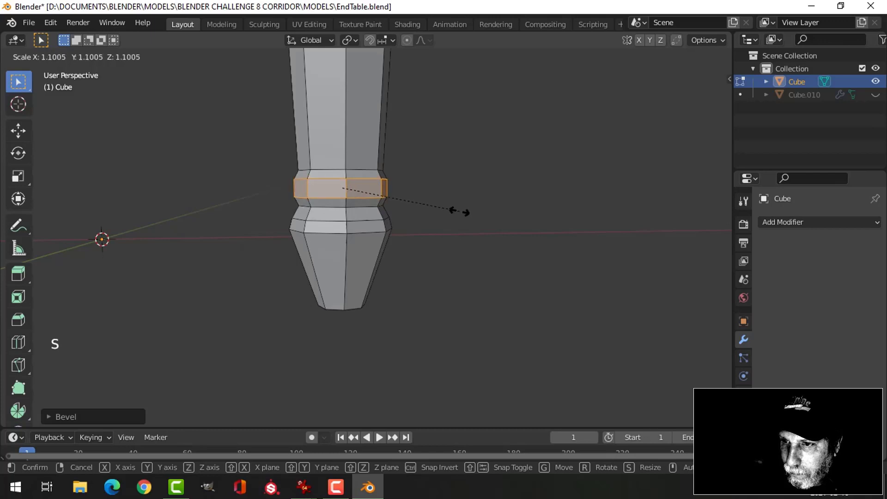
pyautogui.click(460, 212)
pyautogui.press('s')
pyautogui.press('z')
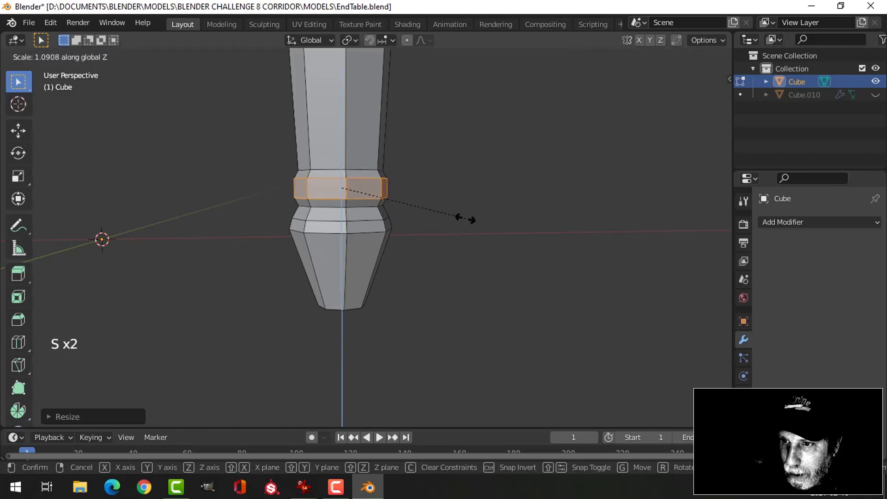
pyautogui.click(483, 240)
# - Add a centred edge loop around the raised band, scale it slightly outward to round the ring, and leave mesh editing with everything deselected
pyautogui.hotkey('ctrl', 'r')
pyautogui.click(387, 188)
pyautogui.rightClick(386, 188)
pyautogui.press('s')
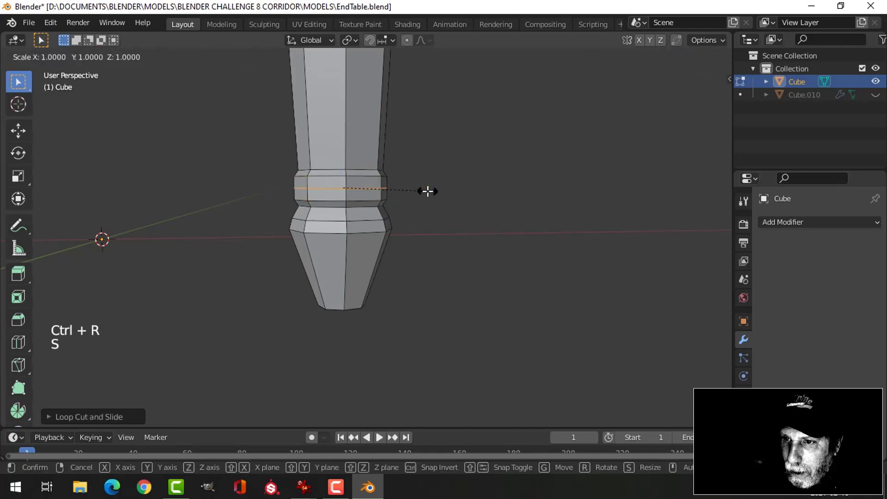
pyautogui.click(462, 186)
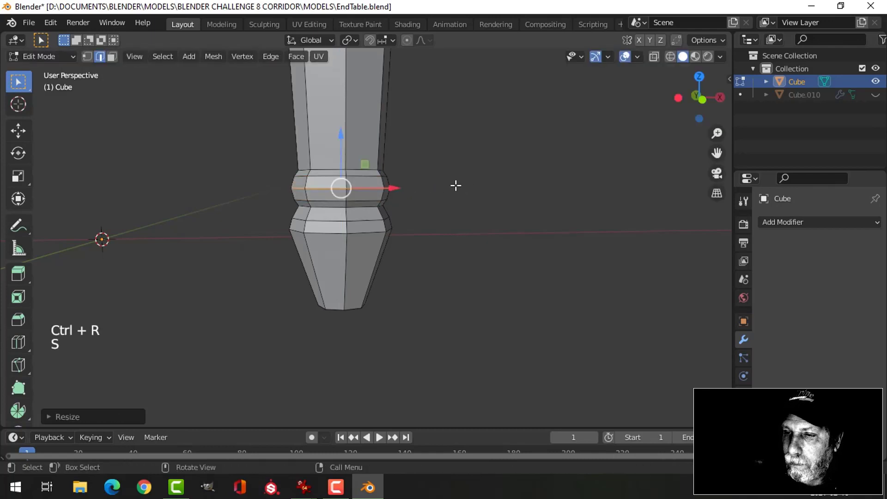
pyautogui.scroll(-1, 456, 185)
pyautogui.press('Tab')
pyautogui.scroll(-3, 457, 184)
pyautogui.hotkey('alt', 'a')
pyautogui.scroll(-1, 469, 190)
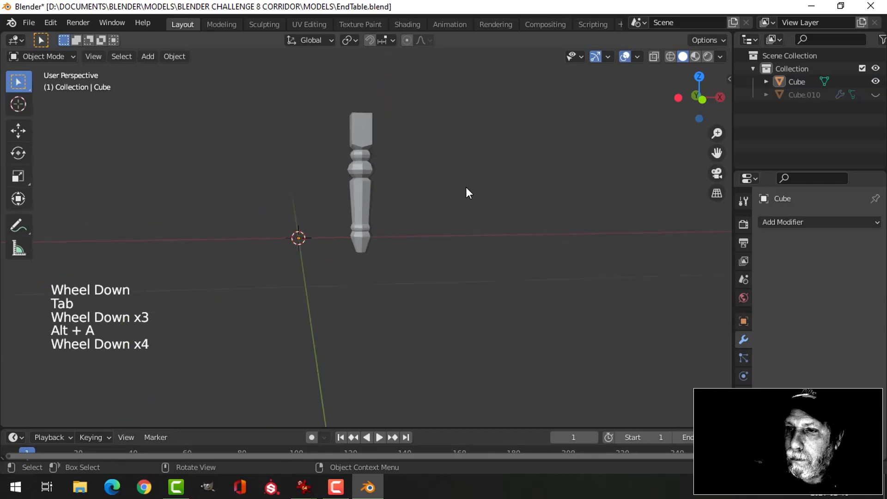
# - Unhide the tabletop, then narrow the leg's entire mesh slightly in X and Y while keeping its height
pyautogui.moveTo(466, 188); pyautogui.dragTo(454, 208, button='middle')
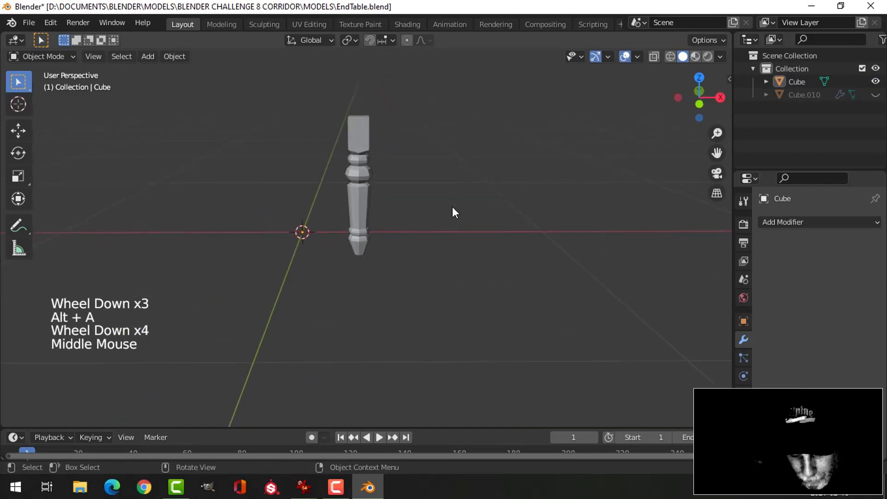
pyautogui.hotkey('alt', 'h')
pyautogui.hotkey('alt', 'a')
pyautogui.moveTo(432, 180); pyautogui.dragTo(315, 170, button='middle')
pyautogui.scroll(3, 347, 144)
pyautogui.click(359, 139)
pyautogui.press('Tab')
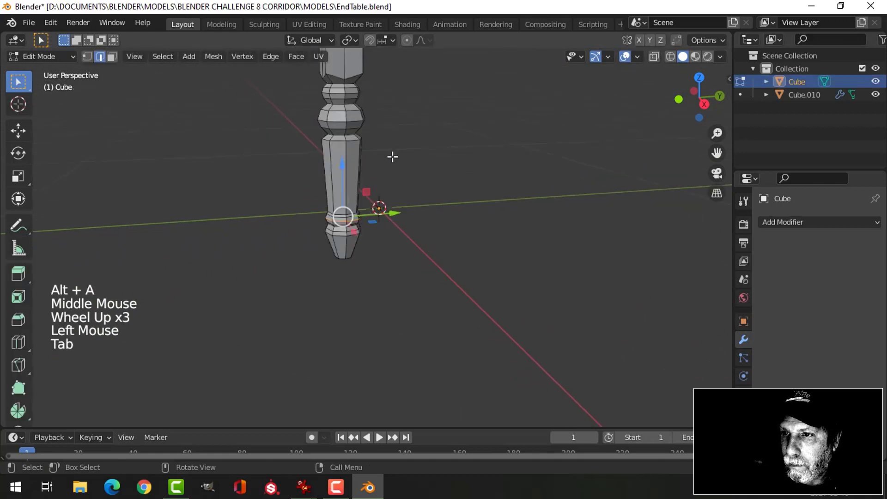
pyautogui.press('a')
pyautogui.moveTo(392, 157); pyautogui.dragTo(424, 200, button='middle')
pyautogui.scroll(1, 400, 179)
pyautogui.press('s')
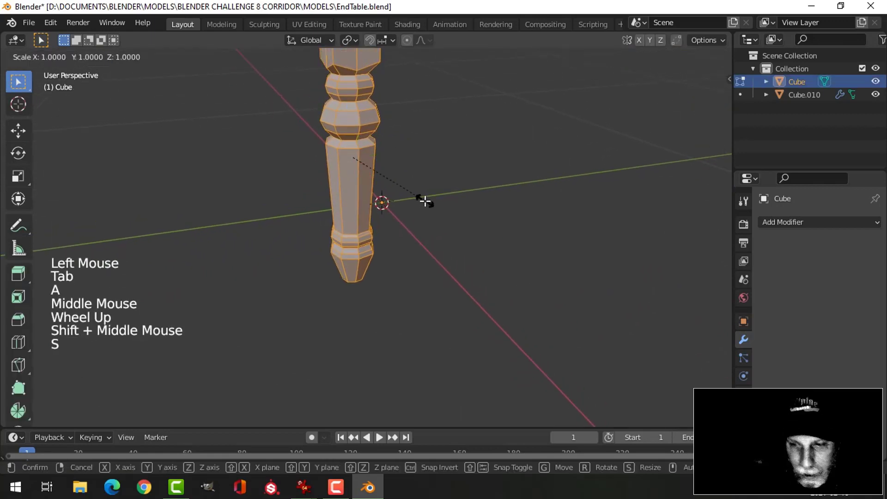
pyautogui.hotkey('shift', 'z')
pyautogui.click(416, 198)
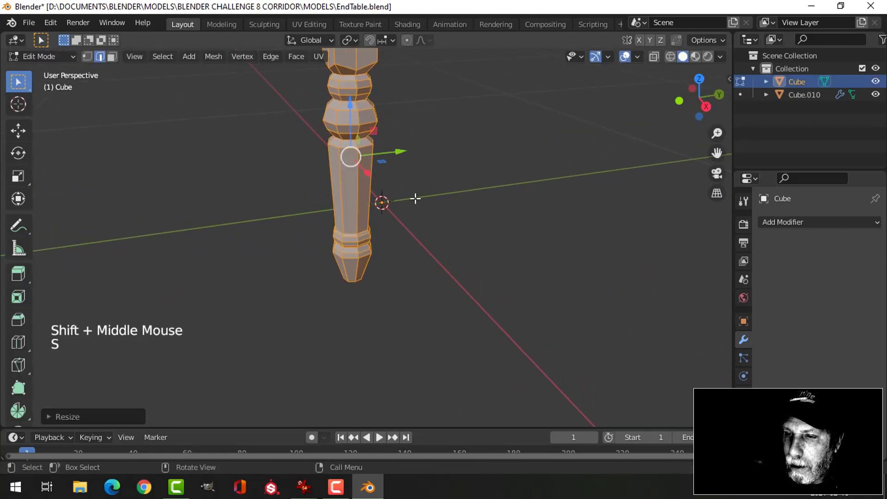
pyautogui.hotkey('alt', 'a')
# - Give the leg a level 2 Subdivision Surface modifier and shade it smooth
pyautogui.moveTo(416, 198); pyautogui.dragTo(453, 206, button='middle')
pyautogui.scroll(-2, 422, 187)
pyautogui.scroll(-1, 396, 208)
pyautogui.scroll(3, 411, 179)
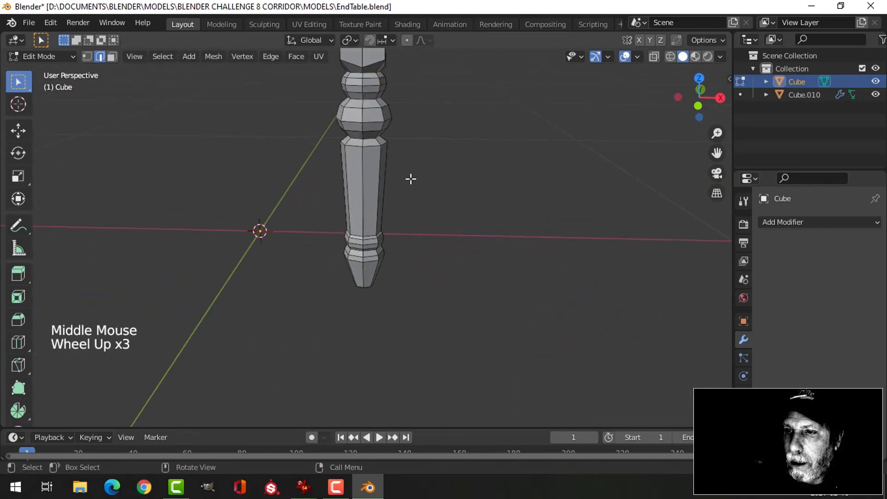
pyautogui.keyDown('shift'); pyautogui.moveTo(411, 179); pyautogui.dragTo(416, 202, button='middle'); pyautogui.keyUp('shift')
pyautogui.press('Tab')
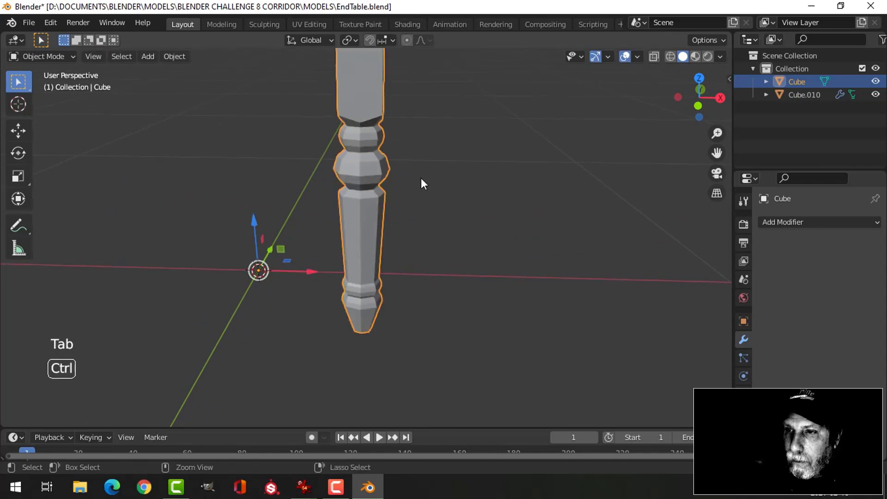
pyautogui.hotkey('ctrl', '2')
pyautogui.rightClick(353, 93)
pyautogui.click(353, 93)
# - Hide the tabletop so only the leg is shown
pyautogui.scroll(-2, 416, 114)
pyautogui.moveTo(416, 115); pyautogui.dragTo(397, 208, button='middle')
pyautogui.click(353, 100)
pyautogui.press('h')
# - Delete the faces that cap the top end of the leg's square block
pyautogui.click(358, 161)
pyautogui.press('Tab')
pyautogui.scroll(1, 398, 158)
pyautogui.scroll(3, 399, 159)
pyautogui.hotkey('alt', 'a')
pyautogui.press('3')
pyautogui.press('c')
pyautogui.moveTo(387, 232); pyautogui.dragTo(365, 237)
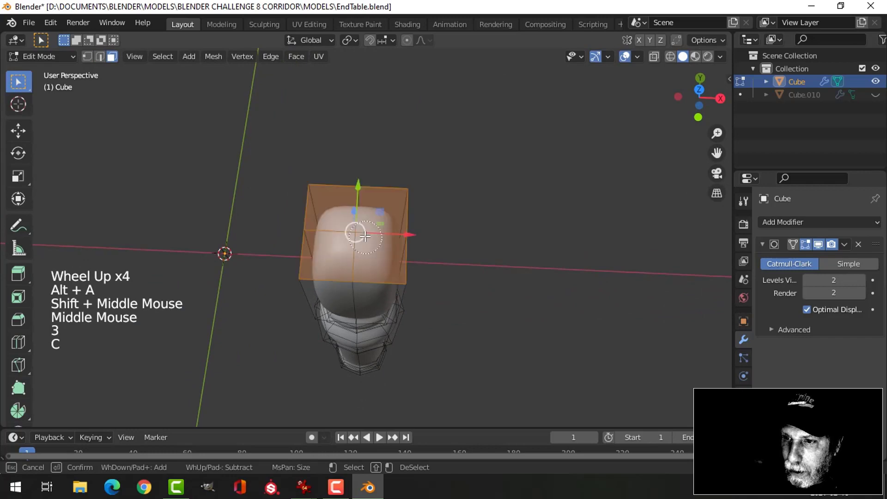
pyautogui.rightClick(426, 226)
pyautogui.press('x')
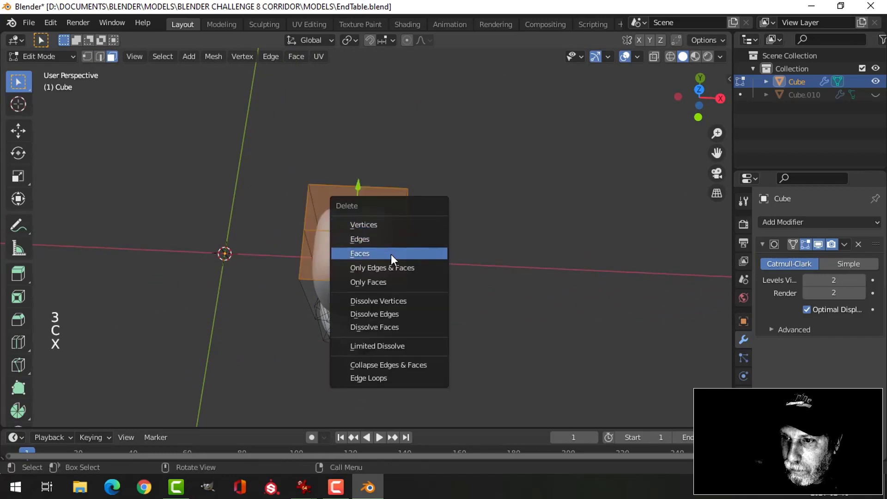
pyautogui.click(391, 253)
# - Select the square block's four vertical corner edges with the short sloping edges below them, and set their mean crease to 1.00
pyautogui.moveTo(438, 245)
pyautogui.mouseDown(button='middle')
pyautogui.moveTo(440, 196)
pyautogui.moveTo(437, 231)
pyautogui.mouseUp(button='middle')
pyautogui.scroll(2, 437, 234)
pyautogui.hotkey('alt', 'a')
pyautogui.keyDown('alt'); pyautogui.middleClick(358, 210); pyautogui.keyUp('alt')
pyautogui.moveTo(359, 210); pyautogui.dragTo(381, 146, button='middle')
pyautogui.click(381, 145)
pyautogui.keyDown('shift'); pyautogui.click(404, 212); pyautogui.keyUp('shift')
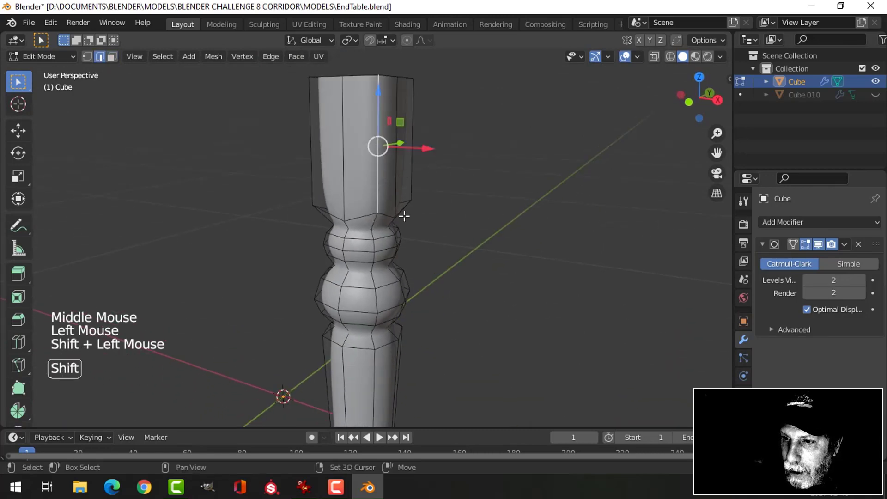
pyautogui.moveTo(404, 214); pyautogui.dragTo(318, 166, button='middle')
pyautogui.keyDown('shift'); pyautogui.click(310, 202); pyautogui.keyUp('shift')
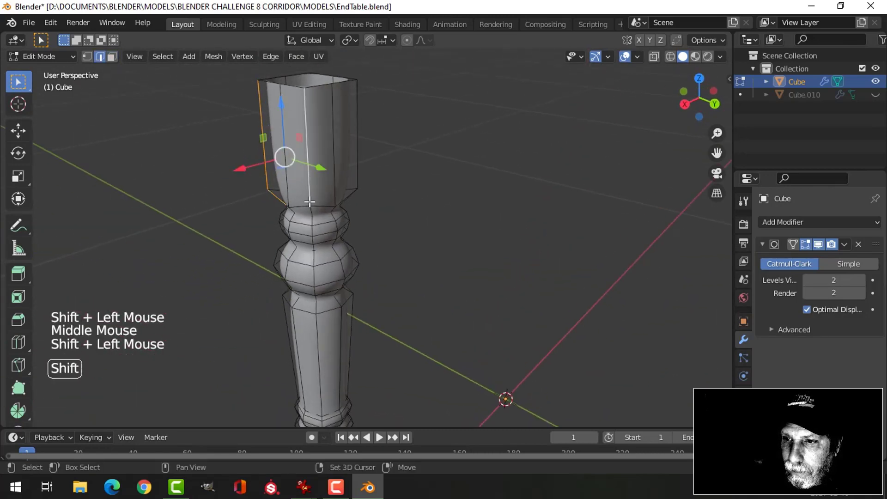
pyautogui.keyDown('shift'); pyautogui.click(312, 210); pyautogui.keyUp('shift')
pyautogui.moveTo(312, 210); pyautogui.dragTo(384, 134, button='middle')
pyautogui.keyDown('shift'); pyautogui.click(385, 114); pyautogui.keyUp('shift')
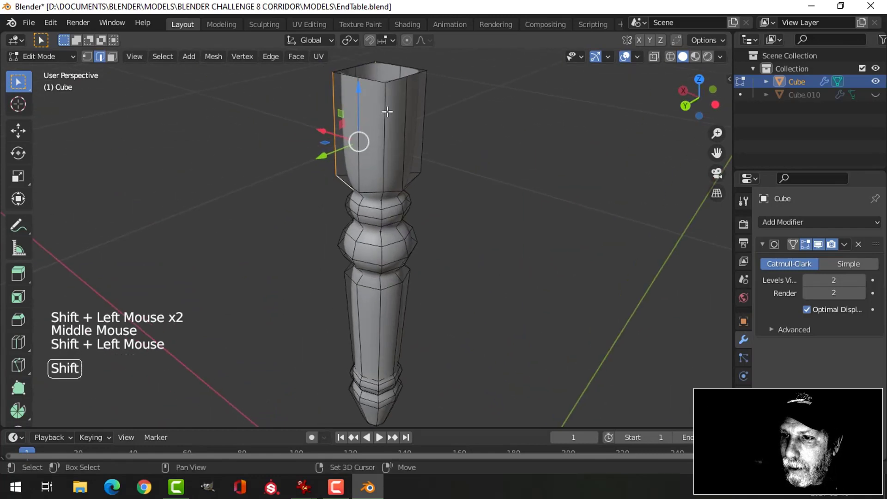
pyautogui.keyDown('shift'); pyautogui.click(383, 198); pyautogui.keyUp('shift')
pyautogui.moveTo(539, 172); pyautogui.dragTo(426, 194, button='middle')
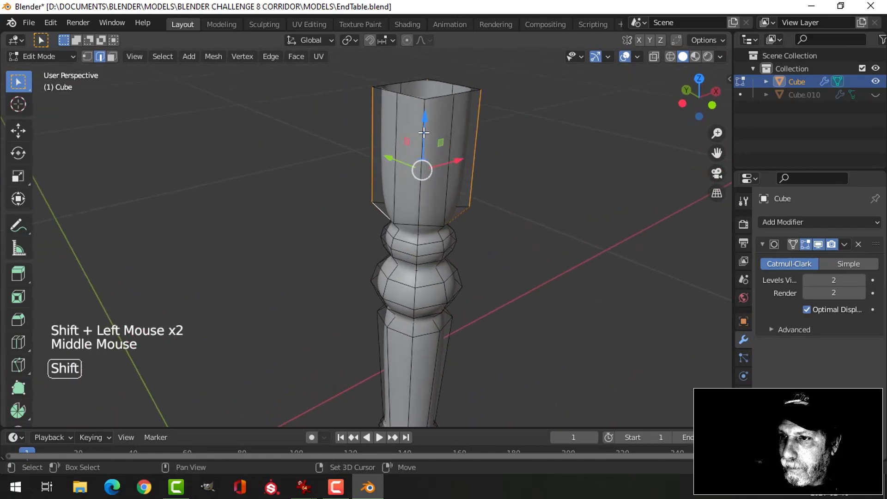
pyautogui.keyDown('shift'); pyautogui.click(425, 194); pyautogui.keyUp('shift')
pyautogui.moveTo(383, 230); pyautogui.dragTo(448, 212, button='middle')
pyautogui.press('n')
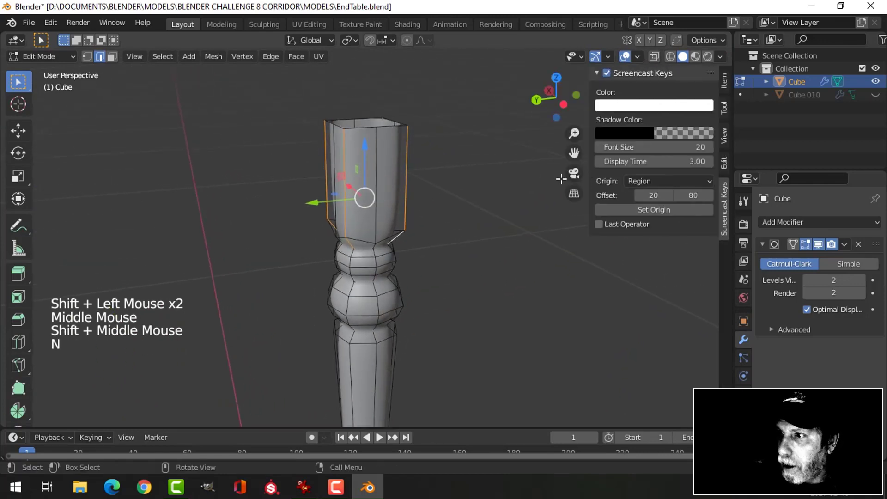
pyautogui.click(726, 81)
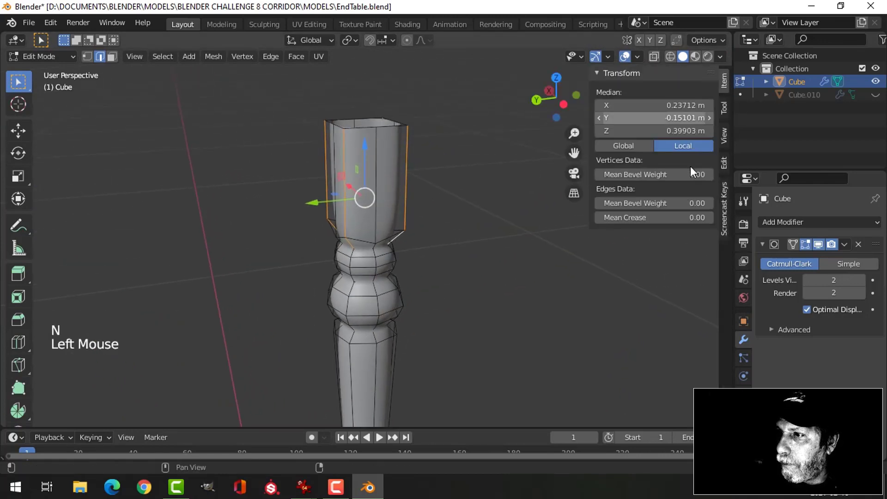
pyautogui.moveTo(626, 218); pyautogui.dragTo(694, 218)
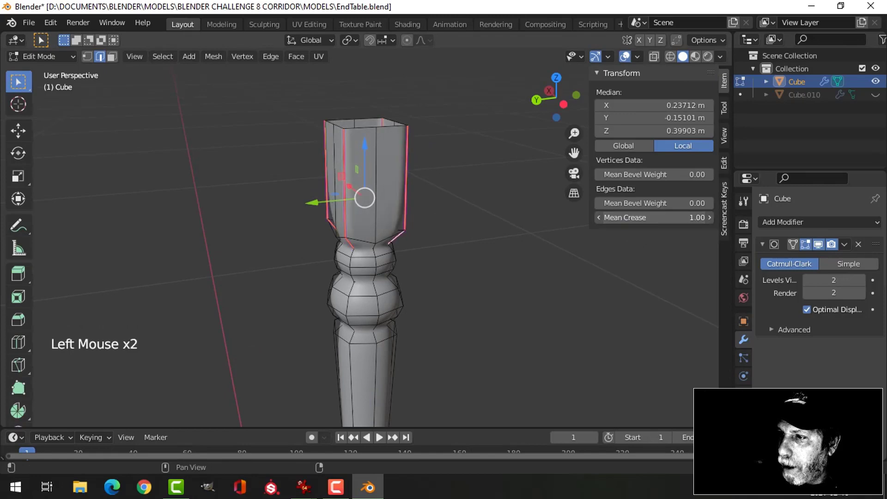
pyautogui.moveTo(431, 245)
pyautogui.mouseDown(button='middle')
pyautogui.moveTo(492, 234)
pyautogui.moveTo(430, 232)
pyautogui.moveTo(444, 238)
pyautogui.mouseUp(button='middle')
pyautogui.press('n')
pyautogui.press('Tab')
pyautogui.press('Tab')
pyautogui.hotkey('alt', 'a')
# - Add supporting edge loops just above and just below the lower shoulder of the square block
pyautogui.hotkey('ctrl', 'r')
pyautogui.click(369, 187)
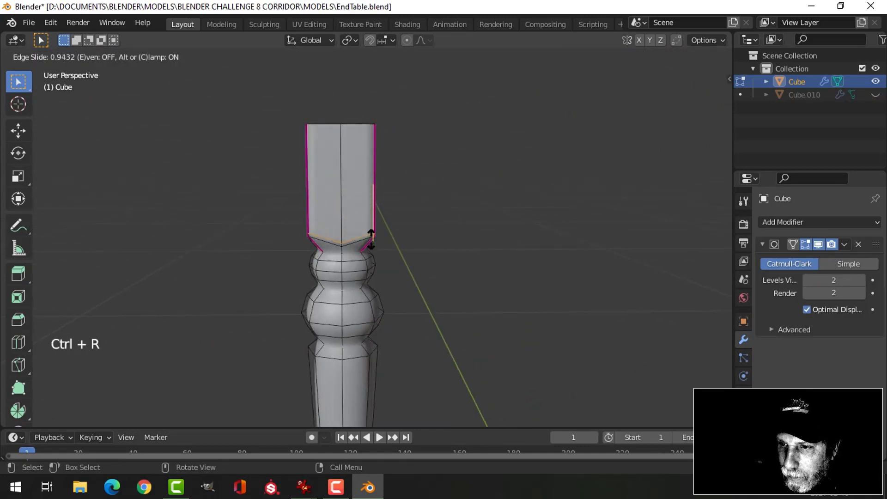
pyautogui.click(372, 238)
pyautogui.scroll(4, 386, 234)
pyautogui.moveTo(386, 234); pyautogui.dragTo(379, 236, button='middle')
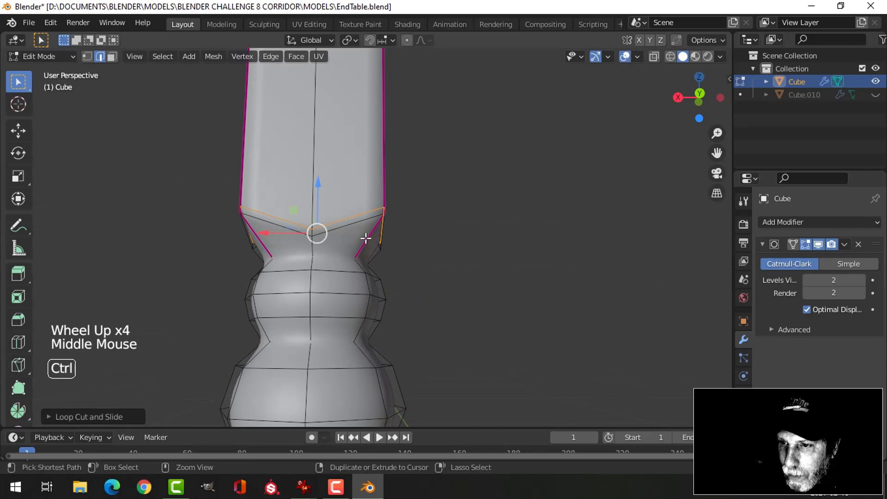
pyautogui.hotkey('ctrl', 'r')
pyautogui.click(366, 238)
pyautogui.click(370, 238)
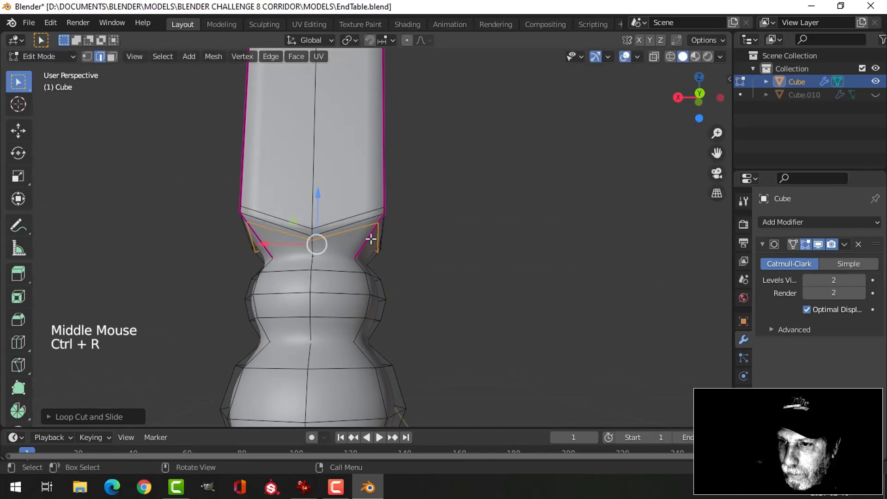
# - Add edge loops close to the neck under the square block and close to the groove beneath the small upper bulge
pyautogui.hotkey('ctrl', 'r')
pyautogui.click(362, 247)
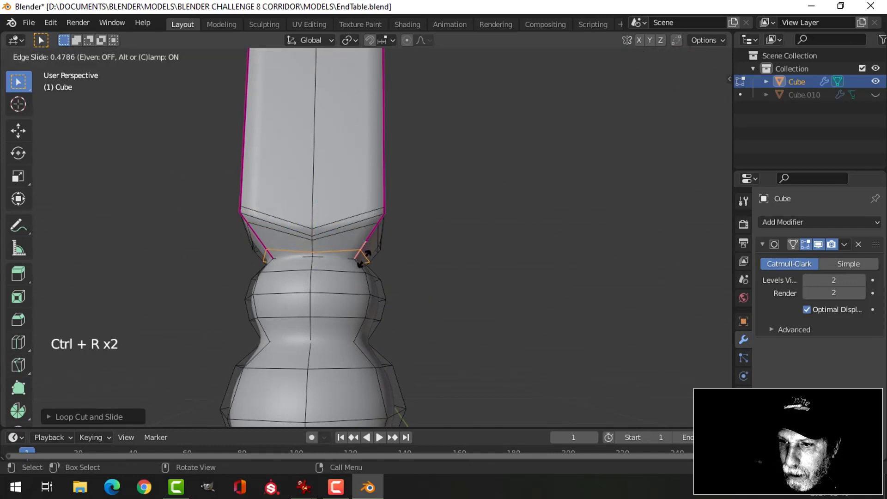
pyautogui.click(361, 261)
pyautogui.moveTo(388, 246)
pyautogui.mouseDown(button='middle')
pyautogui.moveTo(377, 290)
pyautogui.moveTo(386, 250)
pyautogui.mouseUp(button='middle')
pyautogui.hotkey('ctrl', 'r')
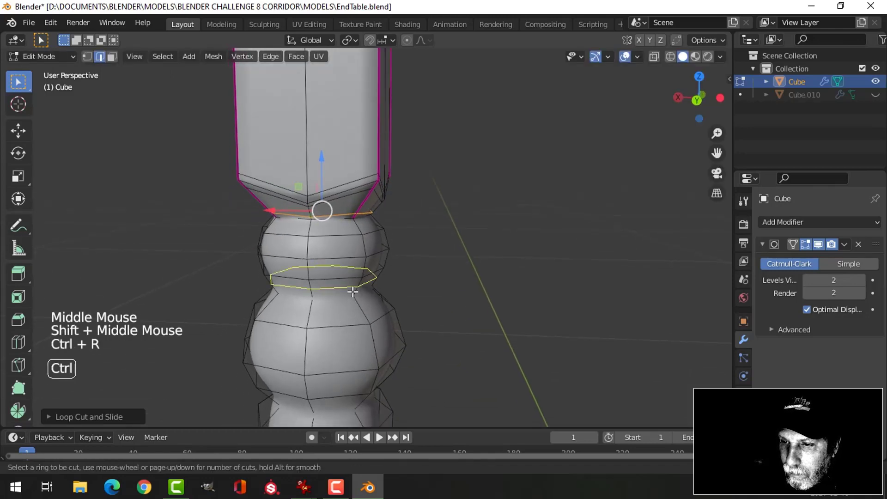
pyautogui.click(353, 293)
pyautogui.click(353, 296)
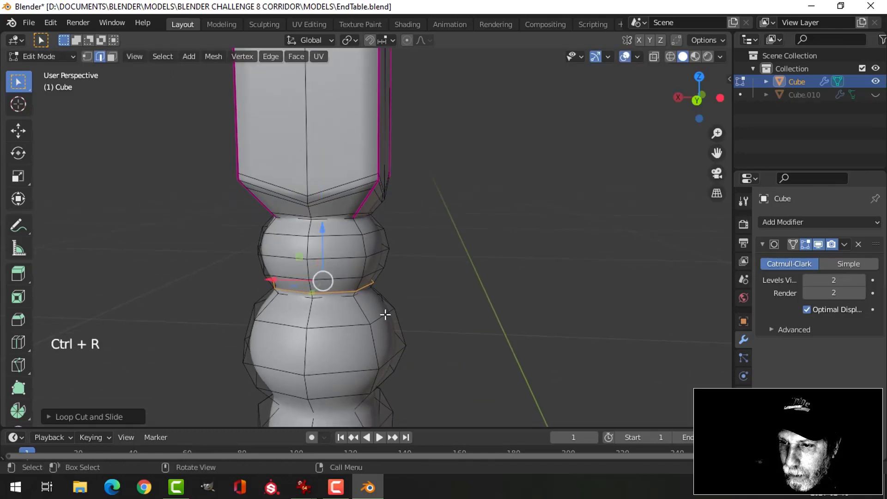
# - Add an edge loop beneath the large bulge and slide it down close to the groove above the tapered section
pyautogui.moveTo(383, 313)
pyautogui.keyDown('shift'); pyautogui.mouseDown(button='middle')
pyautogui.moveTo(392, 270)
pyautogui.moveTo(374, 320)
pyautogui.mouseUp(button='middle'); pyautogui.keyUp('shift')
pyautogui.hotkey('ctrl', 'r')
pyautogui.click(362, 312)
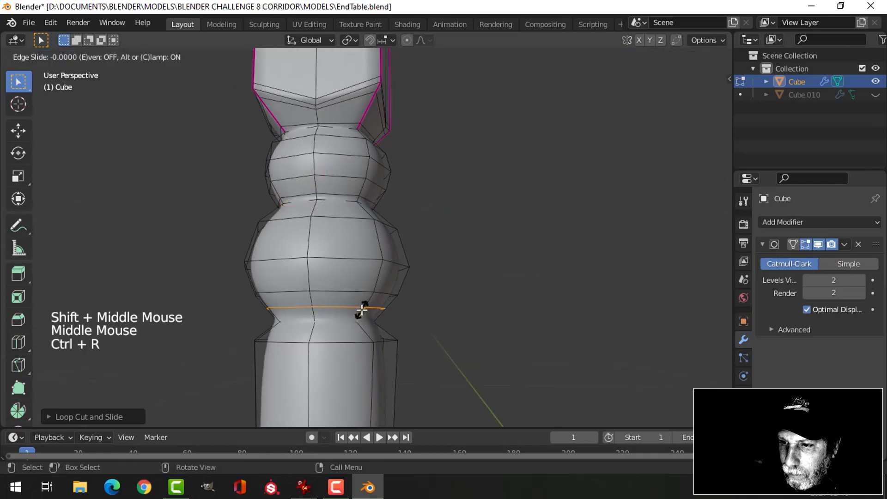
pyautogui.click(363, 318)
# - Add an edge loop to the tapered section, slide it up near the section's top edge, and check the smoothed leg in Object Mode
pyautogui.moveTo(412, 317); pyautogui.dragTo(396, 309, button='middle')
pyautogui.scroll(-3, 370, 361)
pyautogui.hotkey('ctrl', 'r')
pyautogui.click(390, 287)
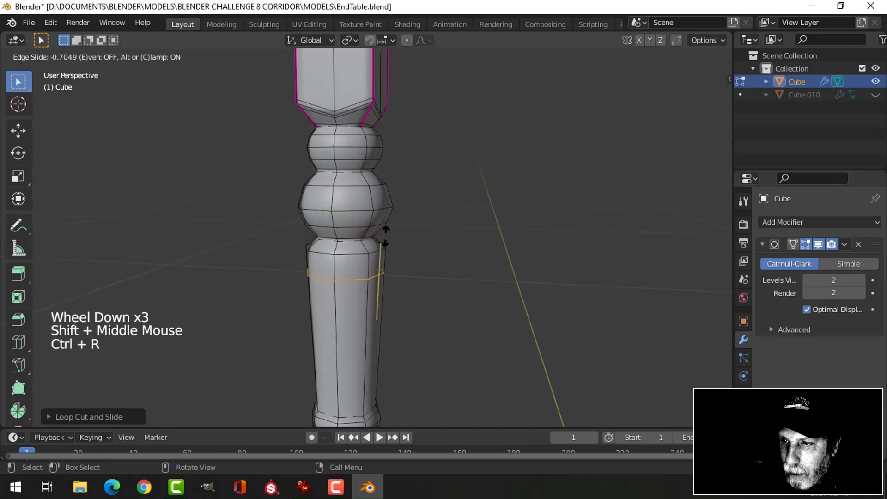
pyautogui.click(395, 222)
pyautogui.press('Tab')
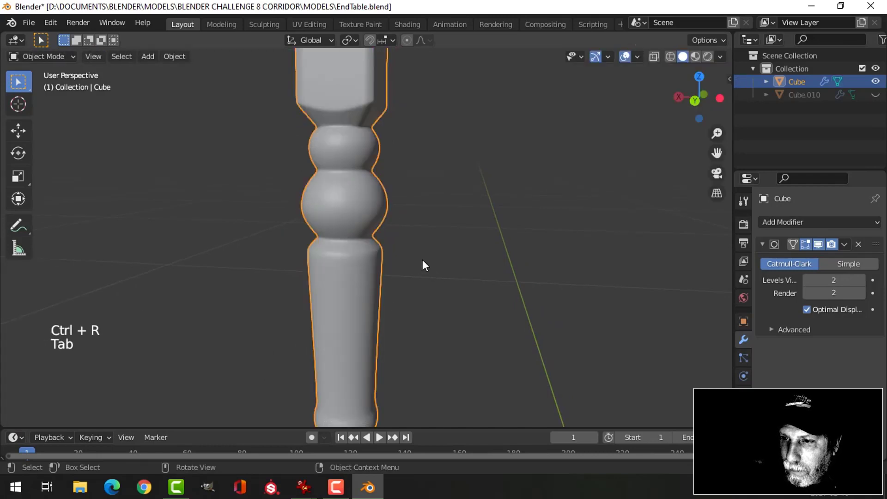
pyautogui.scroll(-3, 422, 259)
pyautogui.hotkey('alt', 'a')
pyautogui.moveTo(436, 227); pyautogui.dragTo(451, 215, button='middle')
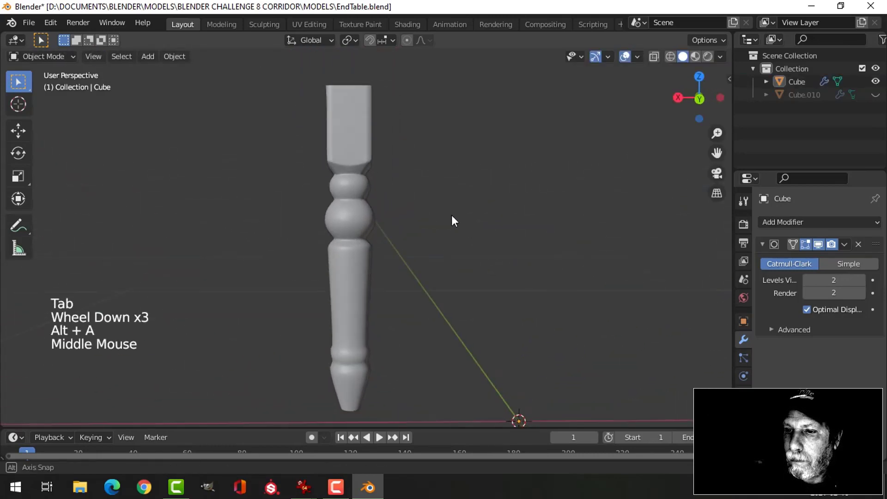
pyautogui.scroll(-1, 409, 287)
pyautogui.keyDown('shift'); pyautogui.moveTo(409, 286); pyautogui.dragTo(385, 239, button='middle'); pyautogui.keyUp('shift')
# - Select the edge loop where the tapered section meets the ring above the foot and scale it slightly inward
pyautogui.scroll(1, 385, 239)
pyautogui.press('Tab')
pyautogui.scroll(2, 372, 256)
pyautogui.hotkey('alt', 'a')
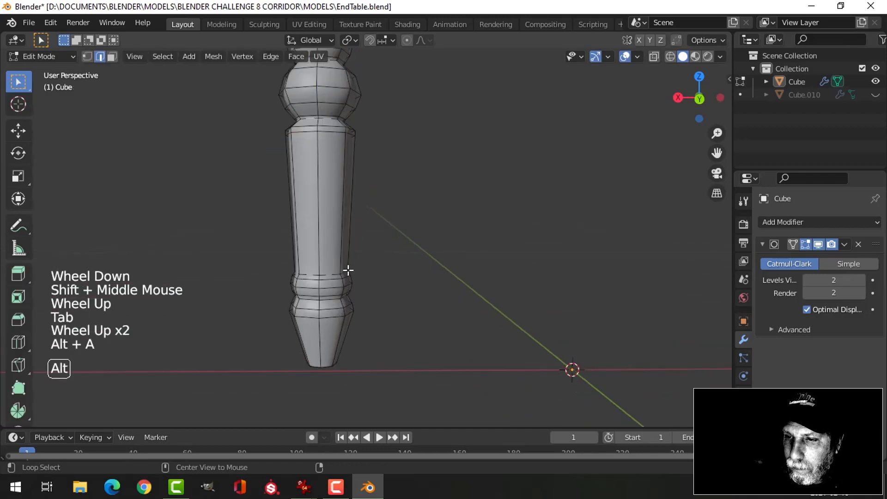
pyautogui.keyDown('alt'); pyautogui.keyDown('shift'); pyautogui.click(325, 273); pyautogui.keyUp('shift'); pyautogui.keyUp('alt')
pyautogui.press('s')
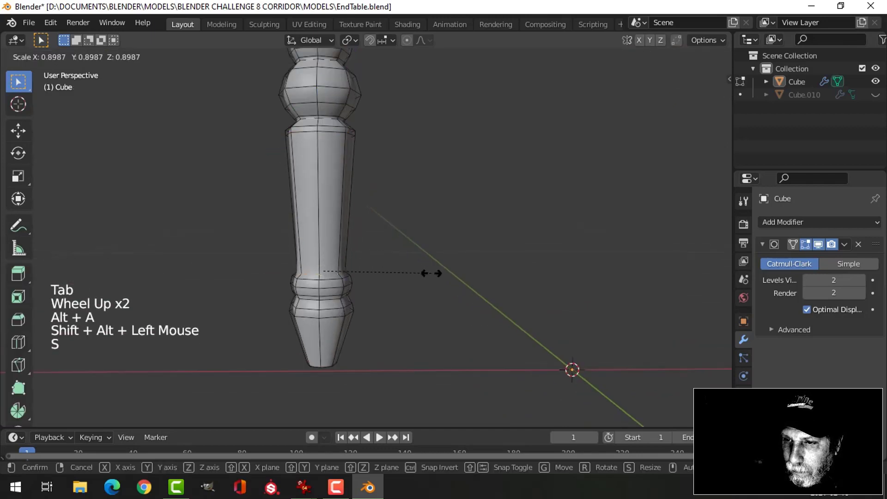
pyautogui.click(362, 264)
# - Add an edge loop to the tapered section and slide it down close to the ring above the foot
pyautogui.hotkey('ctrl', 'r')
pyautogui.click(346, 268)
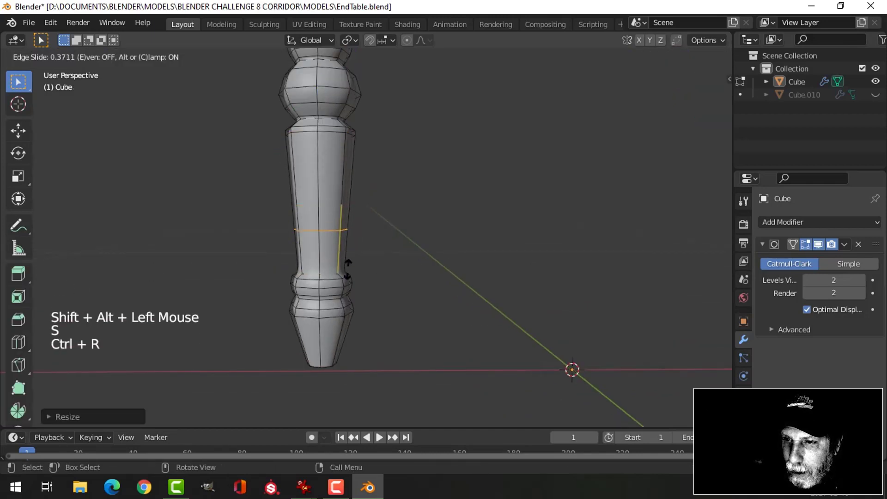
pyautogui.click(348, 307)
# - Add an edge loop just below the groove between the lower ring and the foot of the leg
pyautogui.keyDown('shift'); pyautogui.moveTo(371, 306); pyautogui.dragTo(371, 252, button='middle'); pyautogui.keyUp('shift')
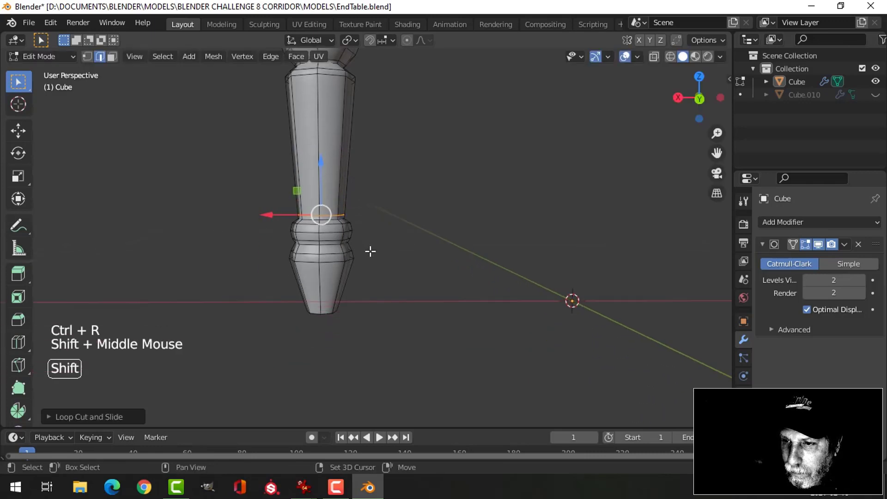
pyautogui.scroll(2, 331, 258)
pyautogui.hotkey('ctrl', 'r')
pyautogui.click(331, 255)
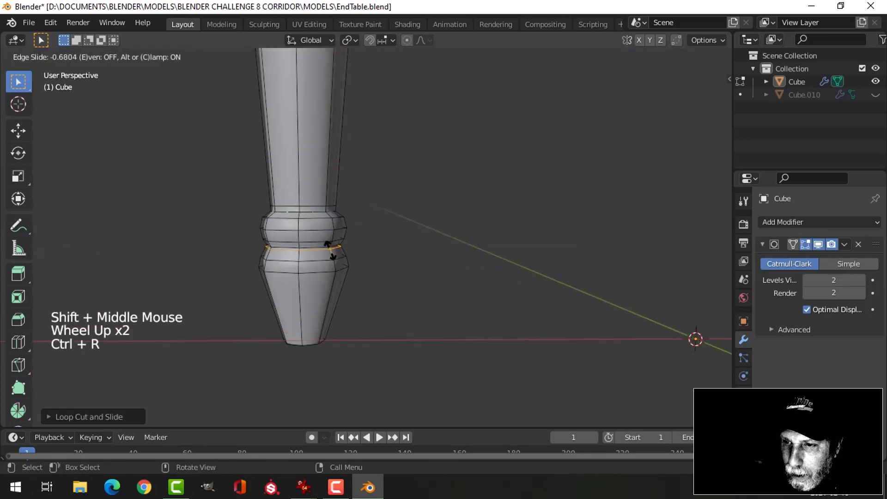
pyautogui.click(338, 277)
# - Add an edge loop to the tapered foot, slide it up near the foot's widest edge, and check the smoothed leg in Object Mode
pyautogui.moveTo(339, 279); pyautogui.dragTo(342, 278, button='middle')
pyautogui.hotkey('ctrl', 'r')
pyautogui.click(329, 297)
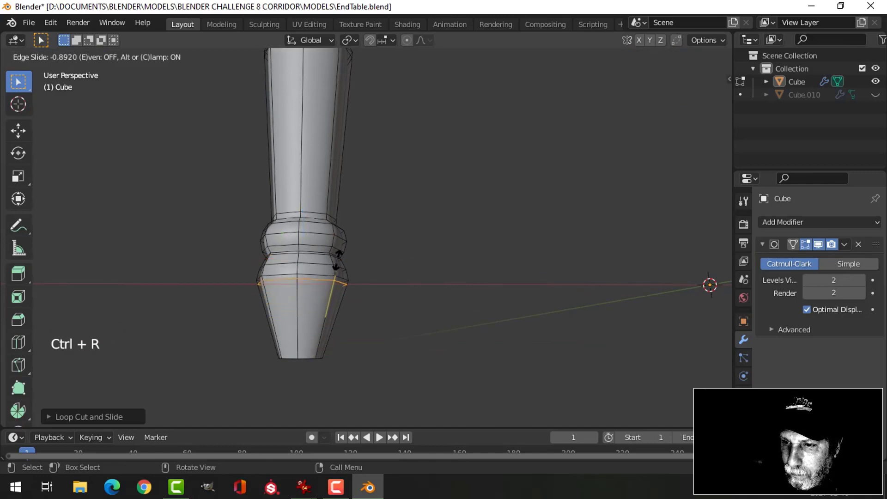
pyautogui.click(338, 261)
pyautogui.press('Tab')
pyautogui.moveTo(406, 229); pyautogui.dragTo(434, 262, button='middle')
pyautogui.scroll(-4, 365, 278)
pyautogui.scroll(-3, 383, 234)
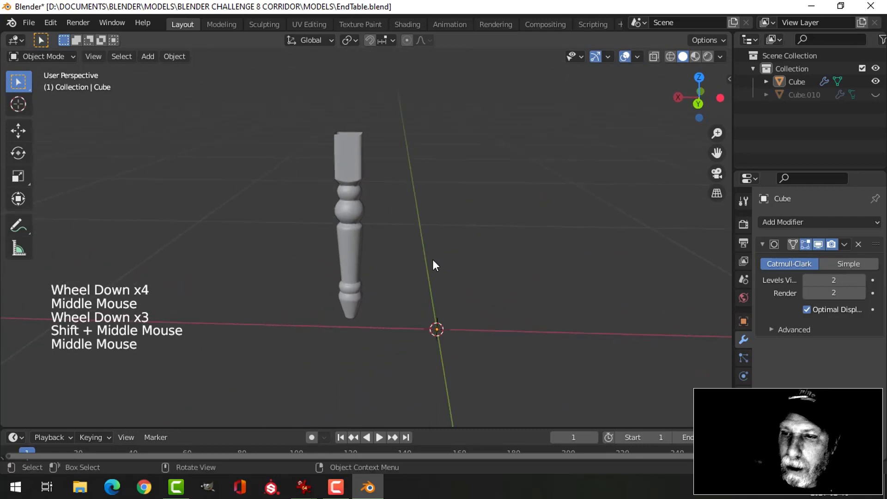
# - Save the file, unhide the tabletop, and leave nothing selected
pyautogui.hotkey('ctrl', 's')
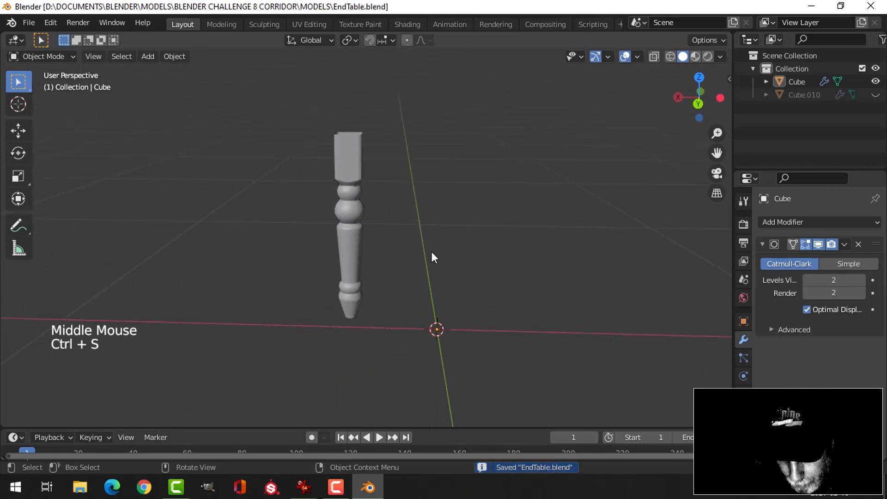
pyautogui.hotkey('alt', 'h')
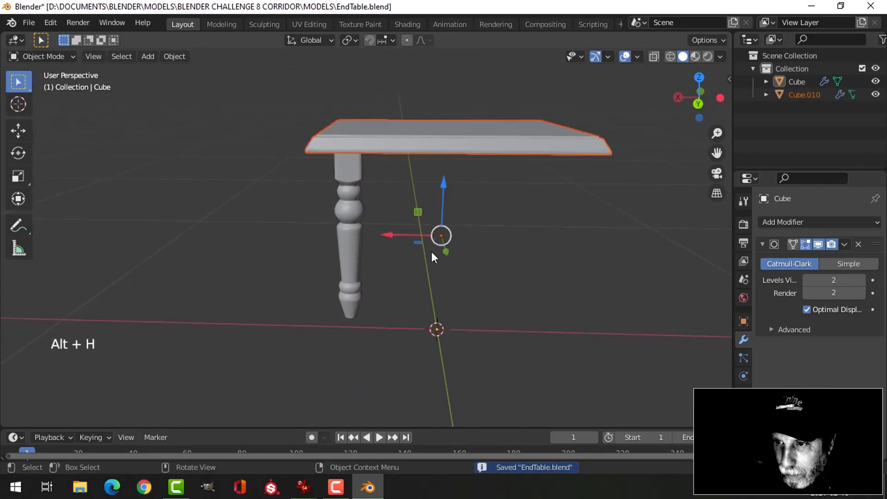
pyautogui.hotkey('alt', 'a')
pyautogui.moveTo(417, 237); pyautogui.dragTo(399, 212, button='middle')
pyautogui.click(395, 212)
pyautogui.moveTo(452, 210); pyautogui.dragTo(442, 235, button='middle')
pyautogui.hotkey('alt', 'a')
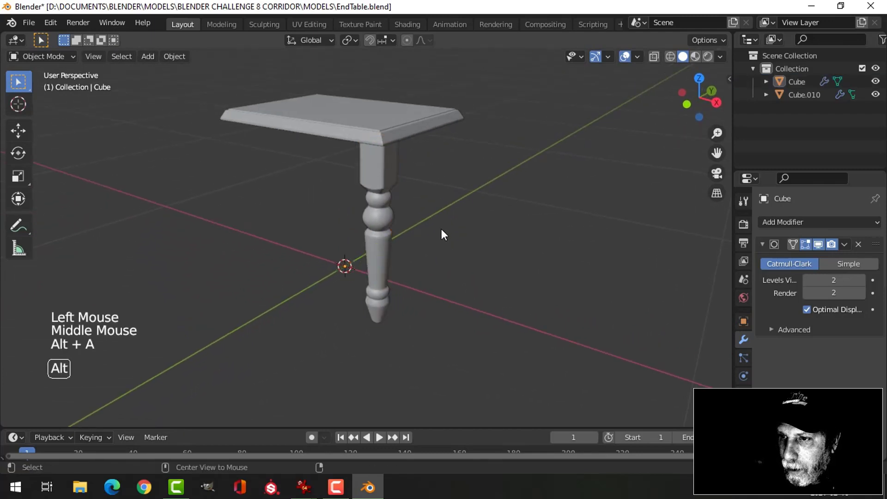
# - Check the normals of the leg and tabletop by showing the Face Orientation overlay briefly and turning it off again
pyautogui.click(381, 170)
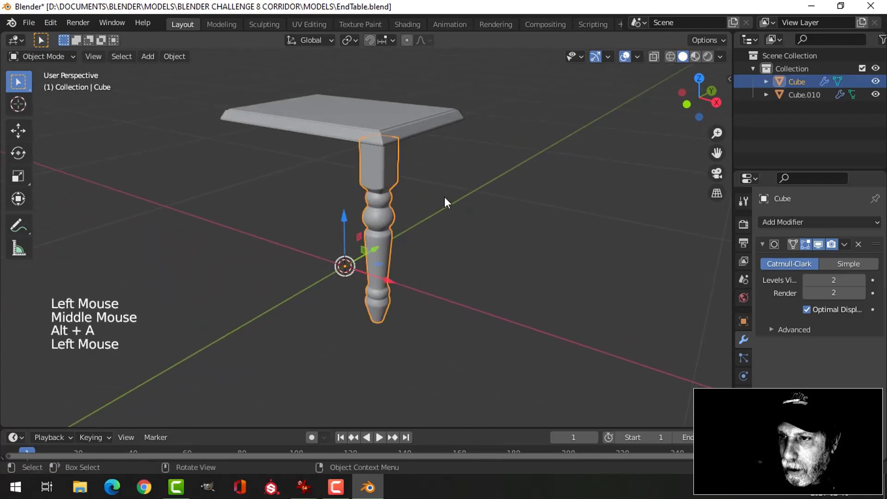
pyautogui.click(637, 56)
pyautogui.click(578, 289)
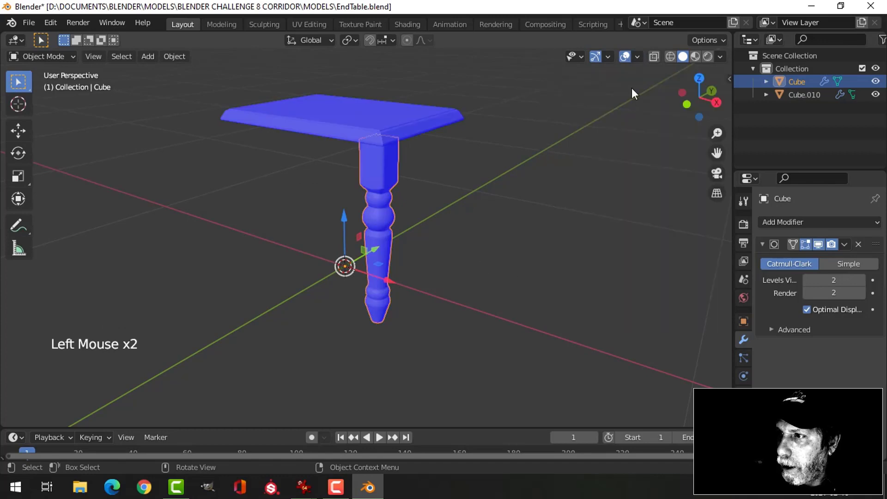
pyautogui.click(638, 56)
pyautogui.click(575, 290)
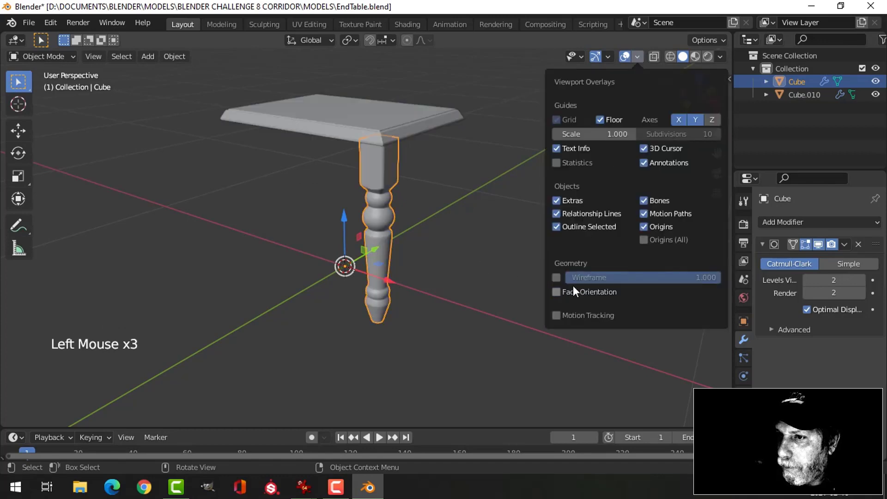
# - Set the tabletop's origin to its geometry and snap the 3D cursor to it
pyautogui.click(354, 114)
pyautogui.moveTo(354, 114); pyautogui.dragTo(270, 97, button='middle')
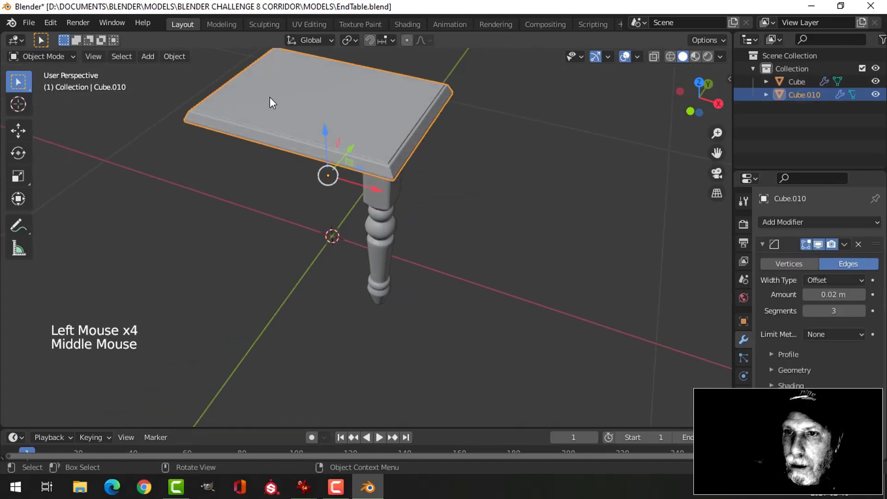
pyautogui.click(179, 59)
pyautogui.moveTo(199, 81)
pyautogui.click(319, 71)
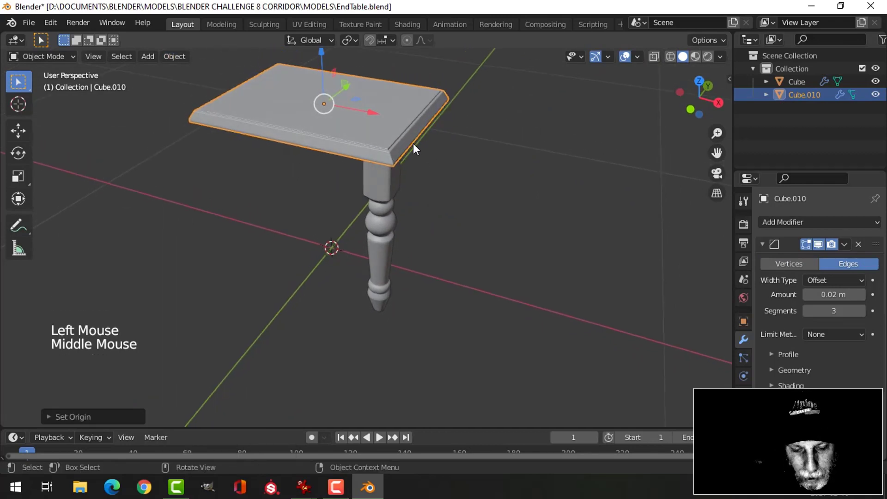
pyautogui.hotkey('shift', 's')
pyautogui.click(410, 217)
# - Set the leg's origin to the 3D cursor at the tabletop's center
pyautogui.click(385, 198)
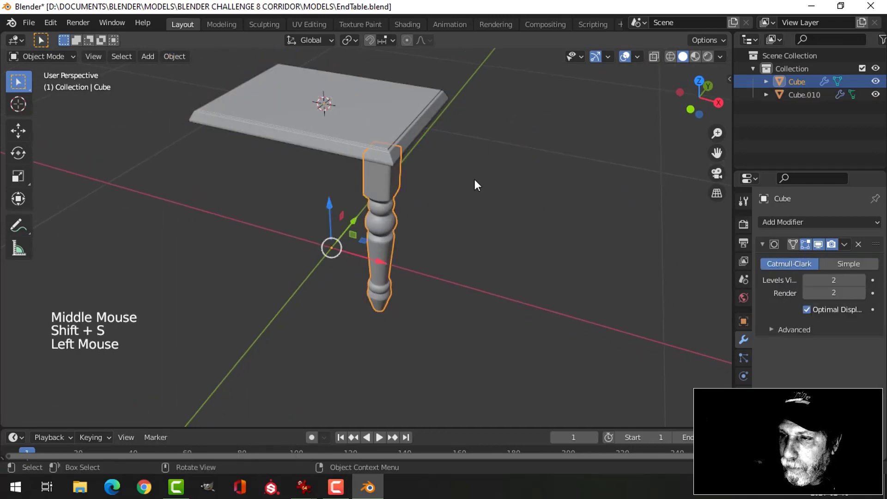
pyautogui.click(182, 59)
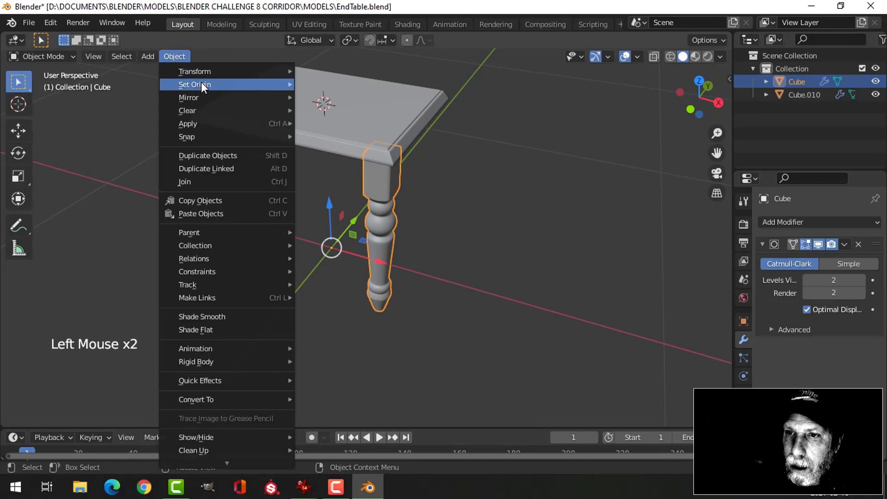
pyautogui.moveTo(201, 83)
pyautogui.click(326, 103)
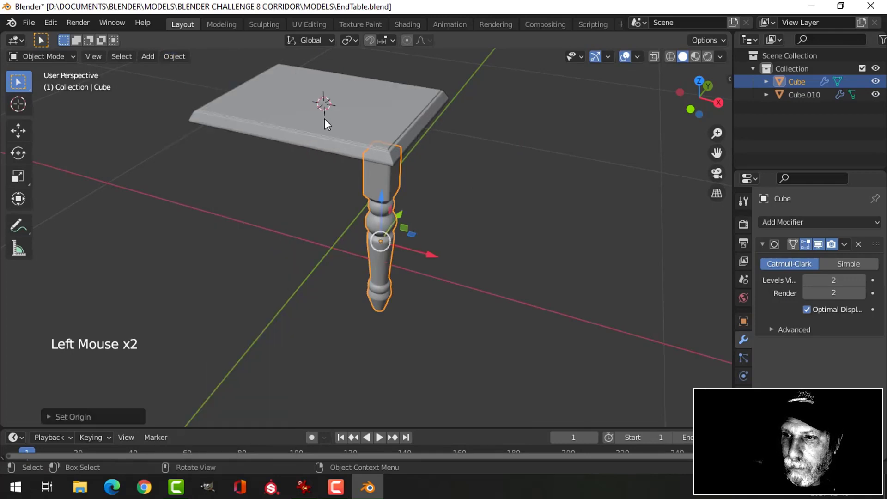
pyautogui.click(174, 57)
pyautogui.moveTo(220, 87)
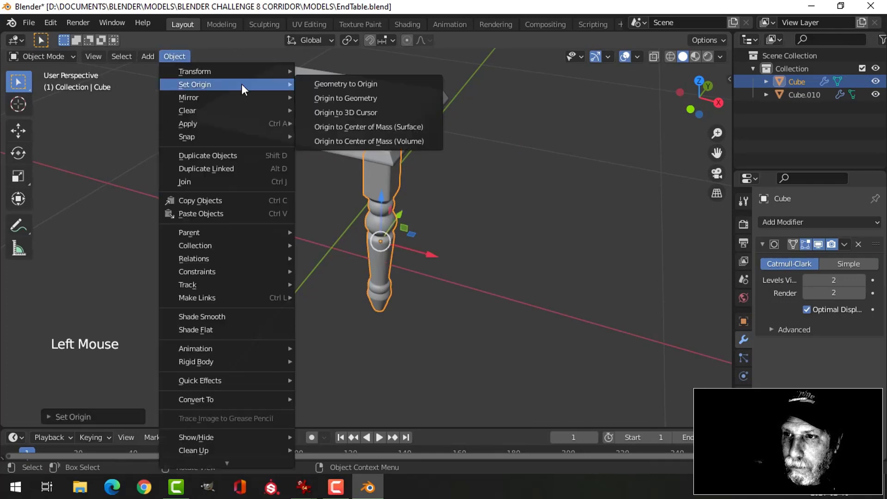
pyautogui.click(328, 109)
# - Add a Mirror modifier to the leg on the X and Y axes to produce all four legs, and deselect everything
pyautogui.click(788, 223)
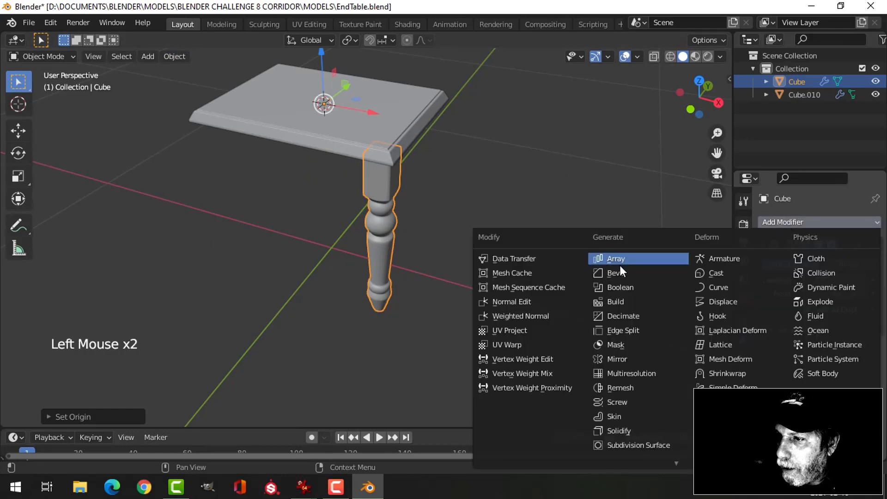
pyautogui.click(624, 359)
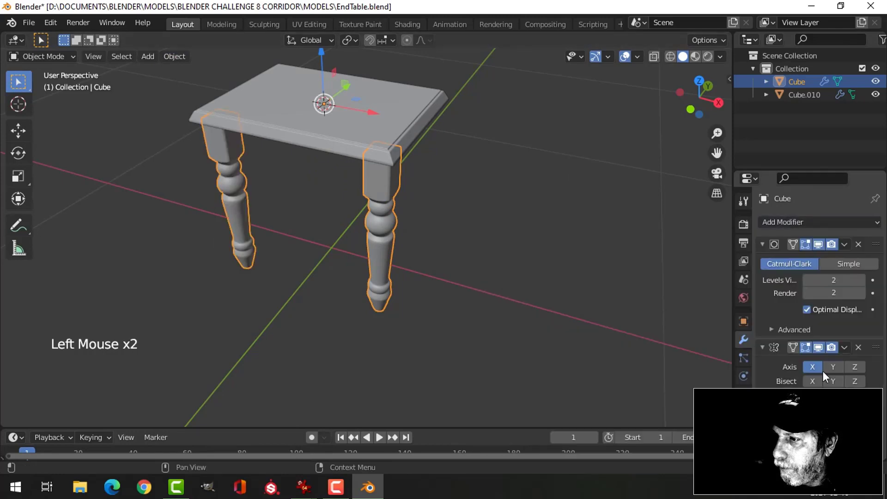
pyautogui.click(836, 370)
pyautogui.moveTo(601, 300); pyautogui.dragTo(434, 262, button='middle')
pyautogui.hotkey('alt', 'a')
pyautogui.scroll(-2, 443, 257)
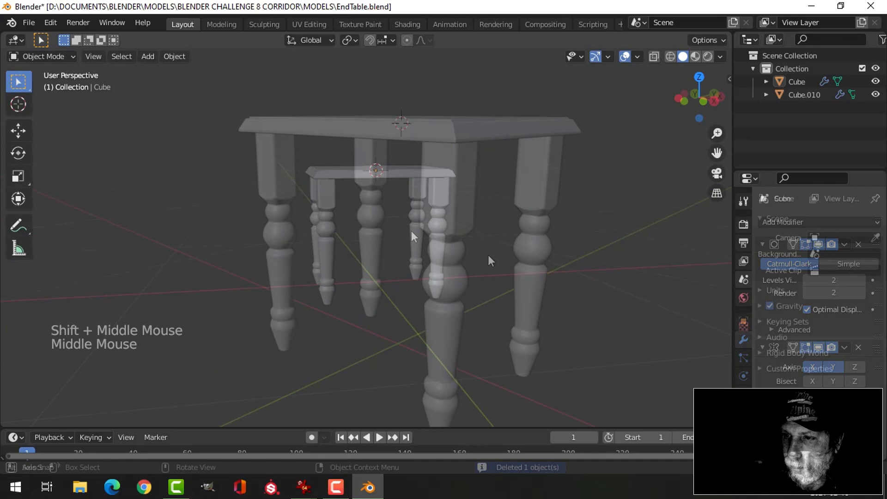
# - Add a plane at the 3D cursor and scale its mesh down in Edit Mode to fit within the tabletop
pyautogui.hotkey('shift', 'a')
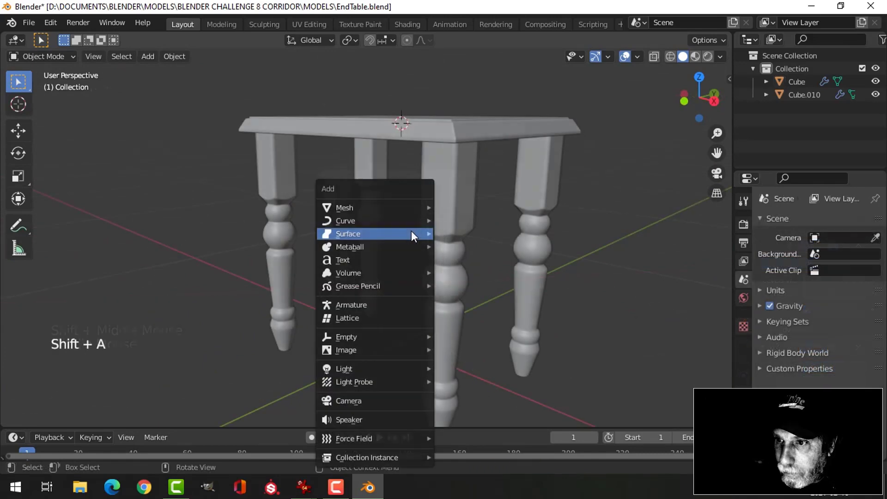
pyautogui.moveTo(394, 213)
pyautogui.click(466, 206)
pyautogui.press('Tab')
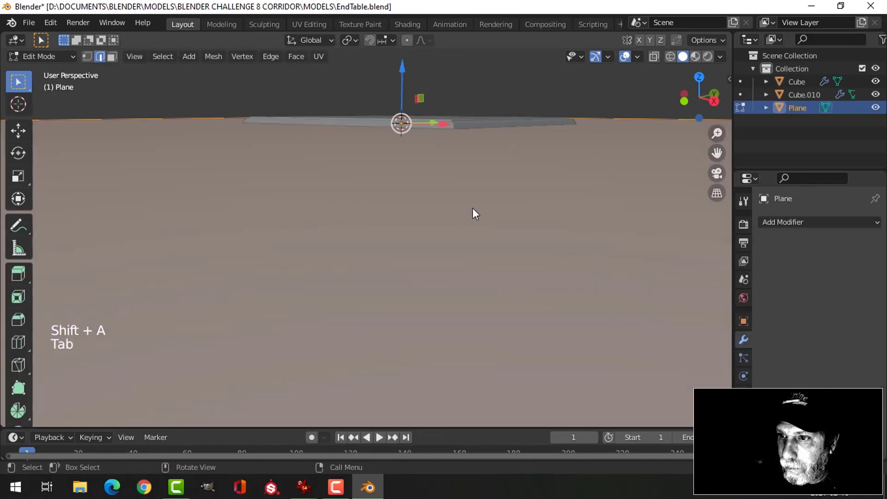
pyautogui.scroll(-3, 473, 208)
pyautogui.press('s')
pyautogui.click(424, 200)
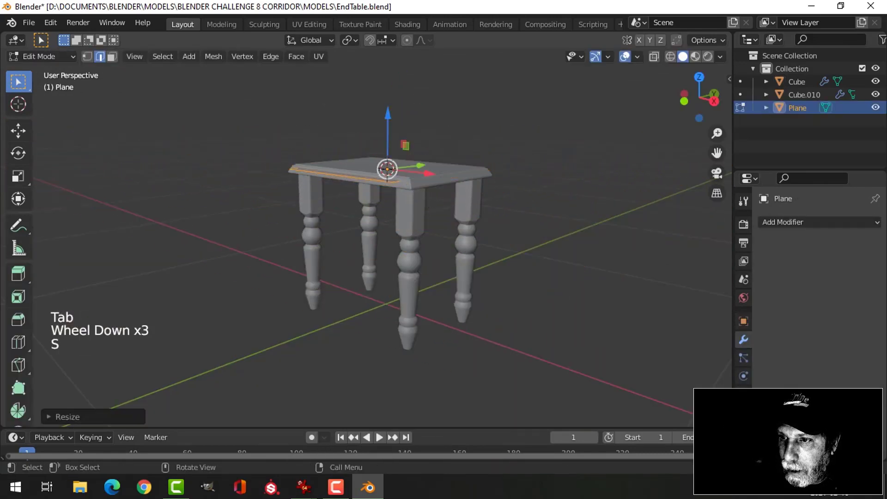
# - Move the plane outward along Y until it sits clear of the table's long side
pyautogui.moveTo(424, 200)
pyautogui.mouseDown(button='middle')
pyautogui.moveTo(436, 219)
pyautogui.moveTo(422, 214)
pyautogui.mouseUp(button='middle')
pyautogui.moveTo(439, 159); pyautogui.dragTo(395, 175)
pyautogui.moveTo(434, 200); pyautogui.dragTo(410, 208, button='middle')
pyautogui.moveTo(411, 170); pyautogui.dragTo(281, 172)
# - Move the plane's inner edge along Y to narrow it to a strip, and shift the whole strip against the tabletop
pyautogui.press('2')
pyautogui.click(327, 172)
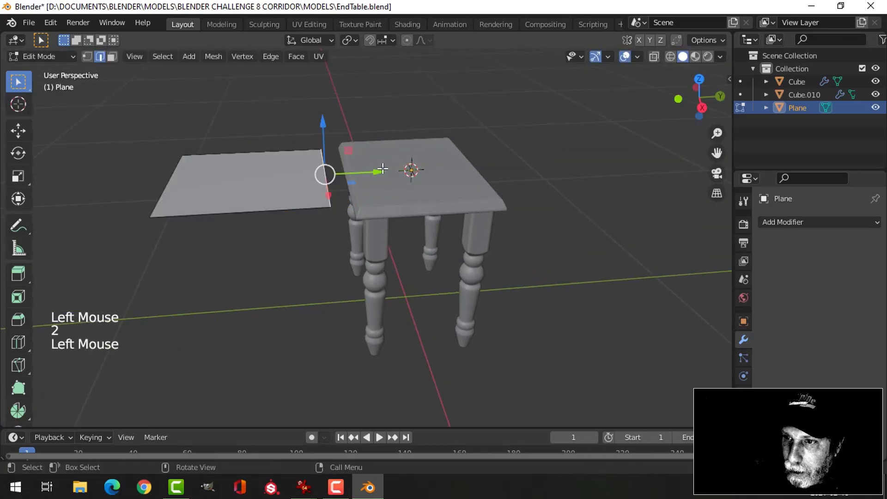
pyautogui.moveTo(383, 169)
pyautogui.mouseDown()
pyautogui.moveTo(287, 180)
pyautogui.moveTo(384, 186)
pyautogui.mouseUp()
pyautogui.press('a')
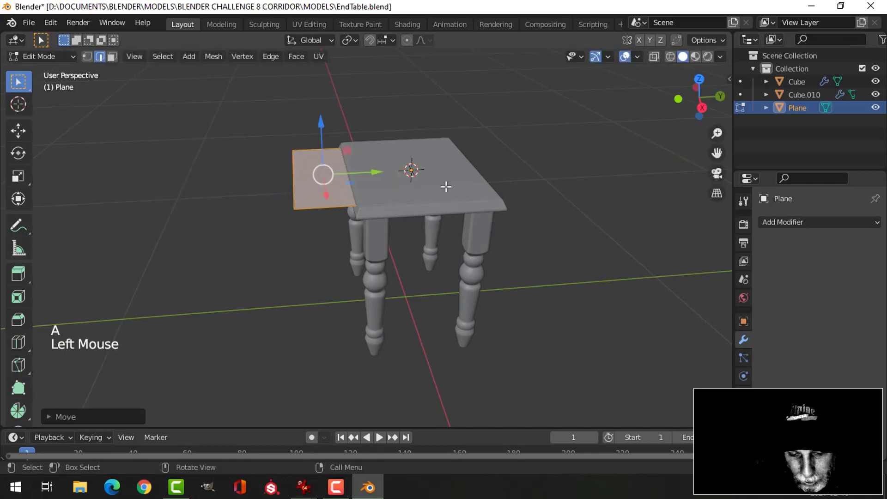
# - Rotate the strip 90 degrees about X and move it inward and down under the tabletop, between the front legs' square blocks
pyautogui.write('rx90')
pyautogui.press('Return')
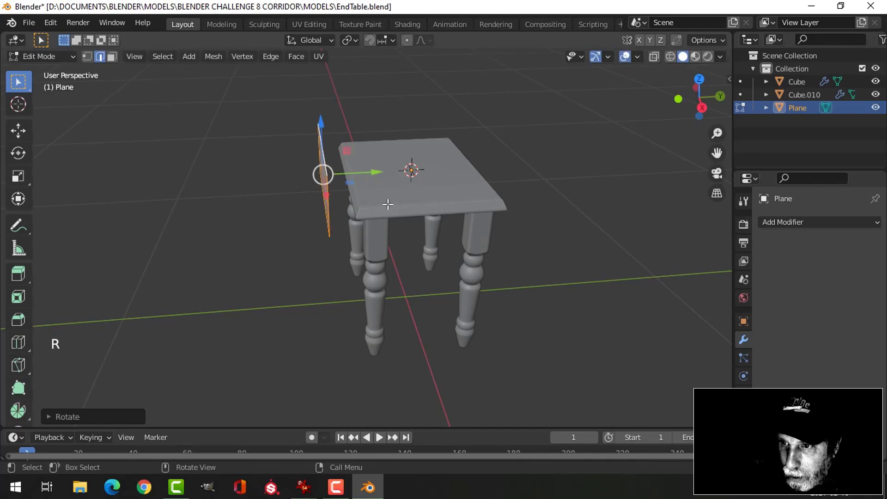
pyautogui.moveTo(388, 204); pyautogui.dragTo(387, 188, button='middle')
pyautogui.moveTo(380, 173); pyautogui.dragTo(414, 168)
pyautogui.moveTo(413, 169); pyautogui.dragTo(505, 172, button='middle')
pyautogui.moveTo(353, 120); pyautogui.dragTo(347, 148)
# - Raise the lower edge of the upright panel so it ends along the legs' square blocks
pyautogui.moveTo(348, 148); pyautogui.dragTo(375, 146, button='middle')
pyautogui.click(362, 230)
pyautogui.moveTo(353, 185); pyautogui.dragTo(352, 174)
pyautogui.moveTo(353, 175); pyautogui.dragTo(361, 213, button='middle')
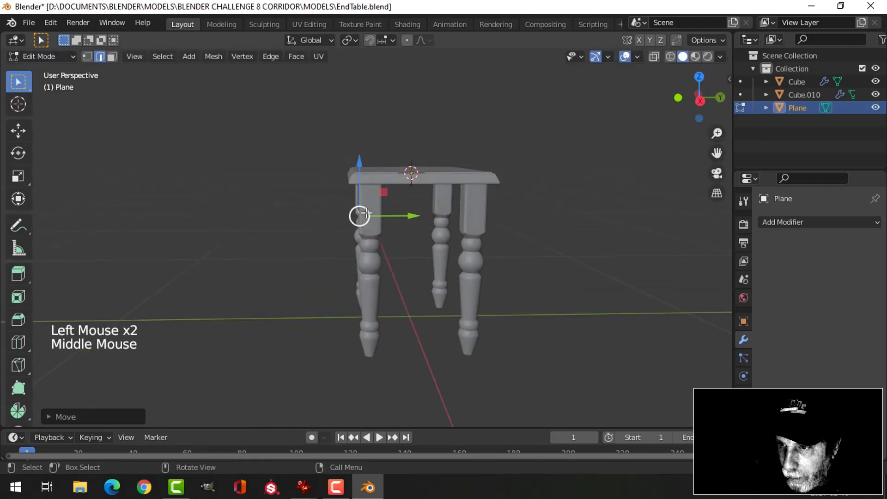
# - Extrude the whole panel along Y in the right-side wireframe view, giving it a thickness narrower than the leg's square block
pyautogui.scroll(3, 358, 203)
pyautogui.press('a')
pyautogui.press('KP_3')
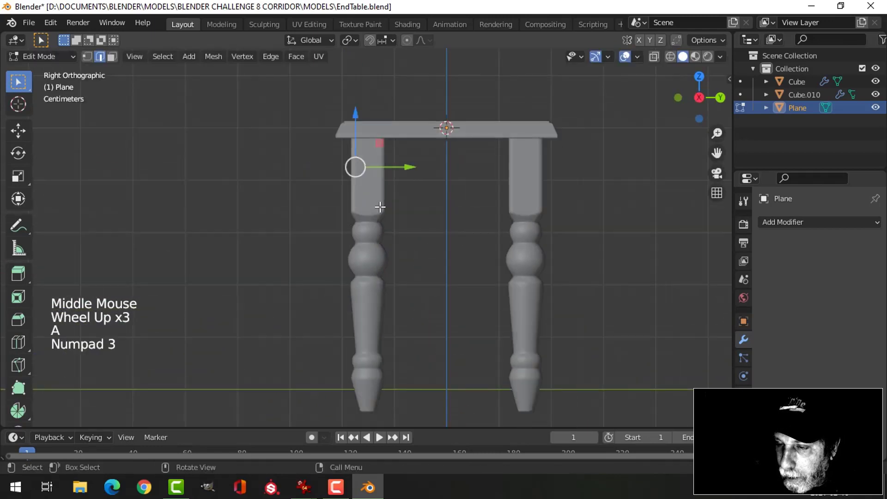
pyautogui.press('z')
pyautogui.scroll(3, 390, 180)
pyautogui.keyDown('shift'); pyautogui.moveTo(390, 181); pyautogui.dragTo(396, 256, button='middle'); pyautogui.keyUp('shift')
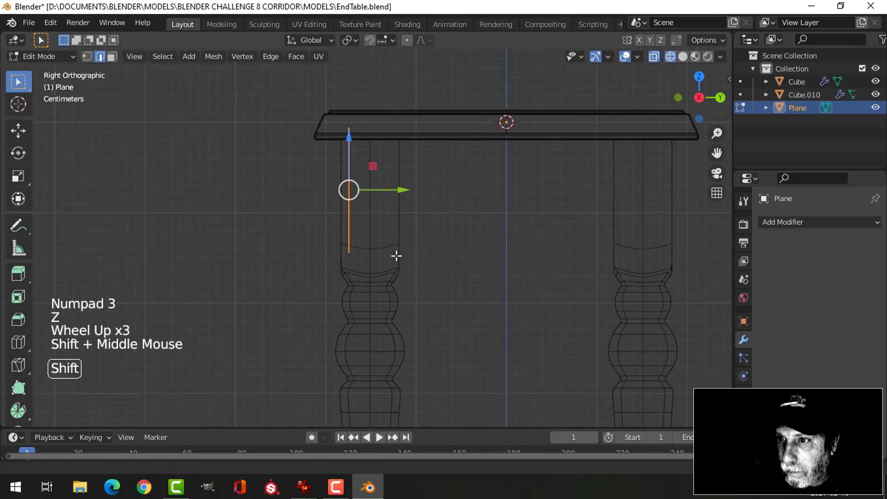
pyautogui.scroll(1, 397, 238)
pyautogui.scroll(1, 397, 238)
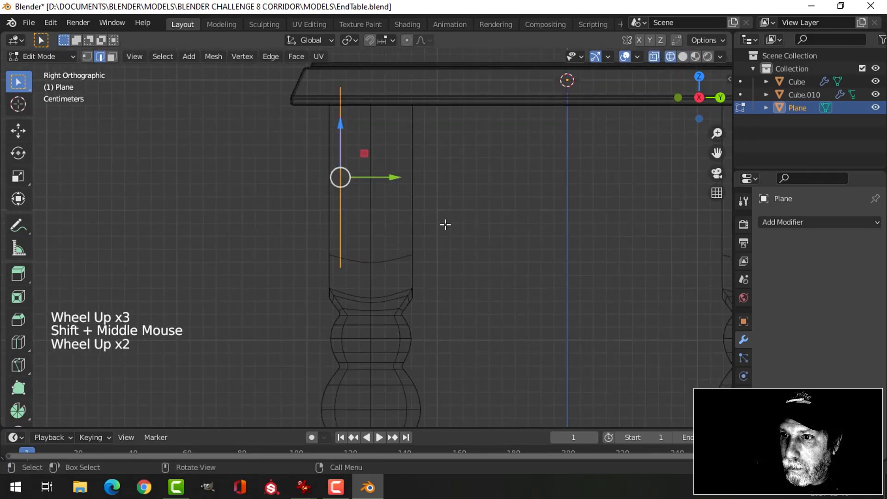
pyautogui.press('e')
# - Center the thickened panel on the leg's square block along Y, lower it slightly, and return to solid shading in Object Mode
pyautogui.moveTo(393, 177); pyautogui.dragTo(427, 179)
pyautogui.press('a')
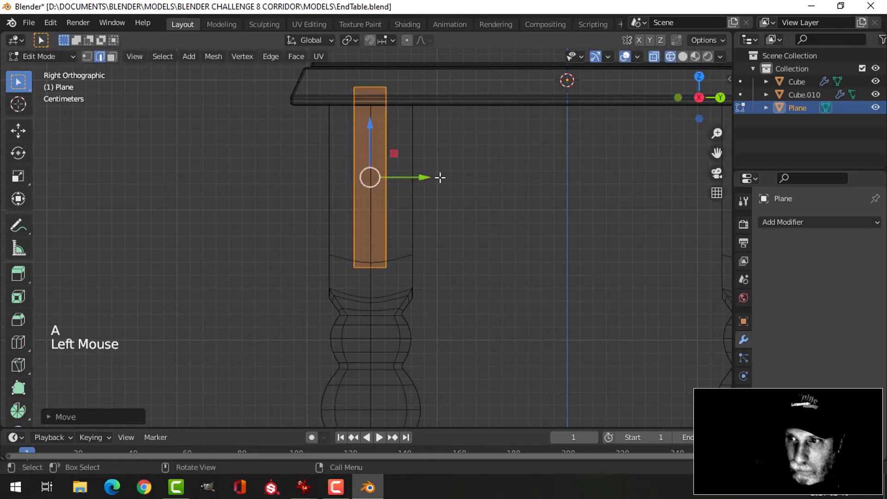
pyautogui.moveTo(370, 131); pyautogui.dragTo(370, 138)
pyautogui.press('z')
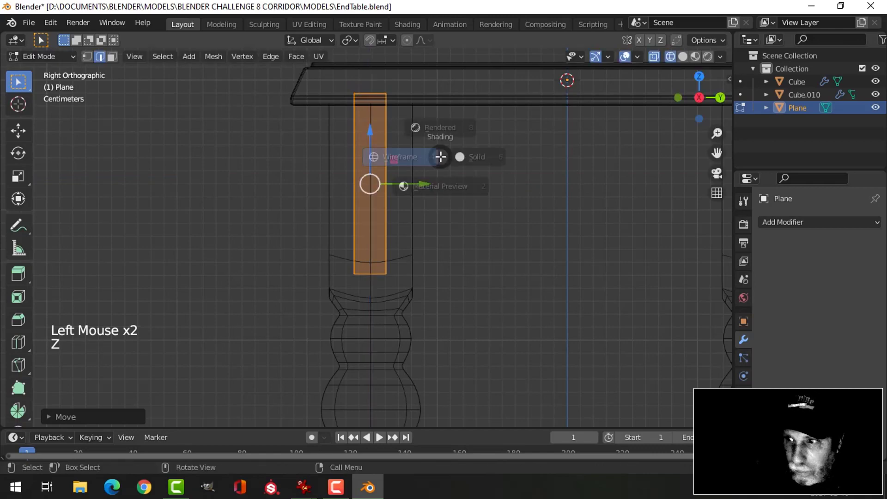
pyautogui.moveTo(527, 162)
pyautogui.mouseDown(button='middle')
pyautogui.moveTo(410, 226)
pyautogui.moveTo(445, 223)
pyautogui.moveTo(425, 174)
pyautogui.moveTo(441, 199)
pyautogui.mouseUp(button='middle')
pyautogui.press('Tab')
pyautogui.scroll(-4, 459, 200)
pyautogui.hotkey('alt', 'a')
pyautogui.scroll(-2, 435, 232)
# - Add a Bevel modifier to the apron panel and set its segments to 3
pyautogui.click(442, 199)
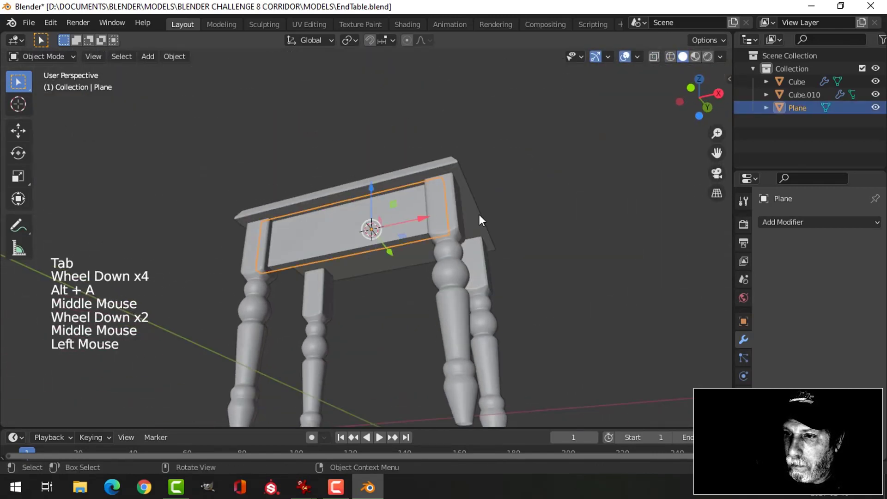
pyautogui.click(771, 221)
pyautogui.click(638, 273)
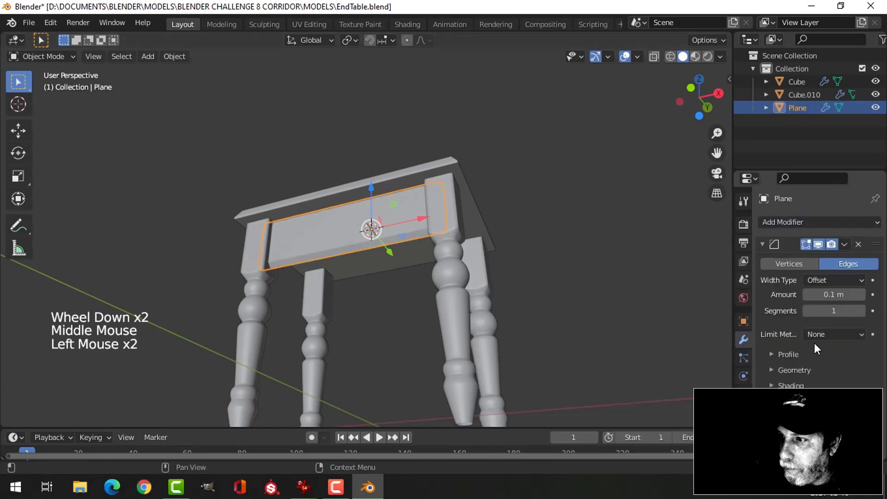
pyautogui.click(841, 310)
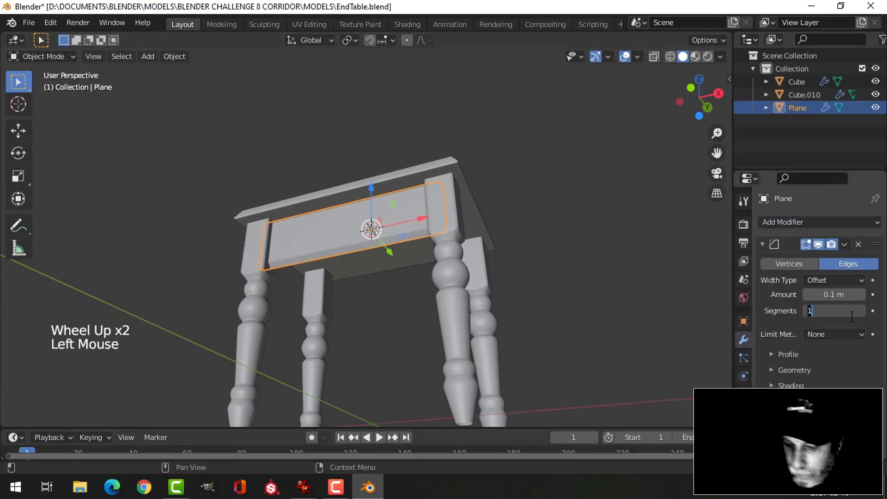
pyautogui.write('3')
pyautogui.press('Return')
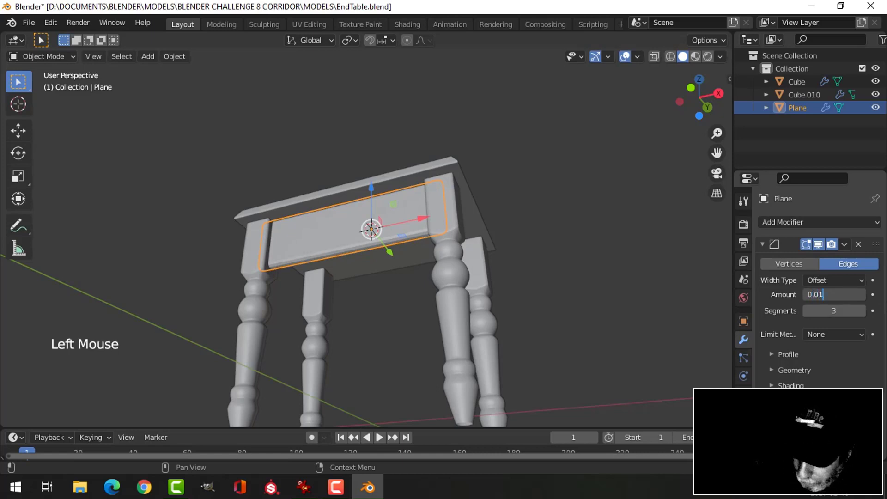
# - Set the apron panel's bevel amount to 0.01 m and deselect it
pyautogui.write('0.01')
pyautogui.press('Return')
pyautogui.hotkey('alt', 'a')
pyautogui.moveTo(470, 301); pyautogui.dragTo(384, 248, button='middle')
# - Isolate the apron panel, delete the faces at its two short ends, and return to the full table in Object Mode
pyautogui.click(384, 248)
pyautogui.moveTo(462, 276); pyautogui.dragTo(433, 283, button='middle')
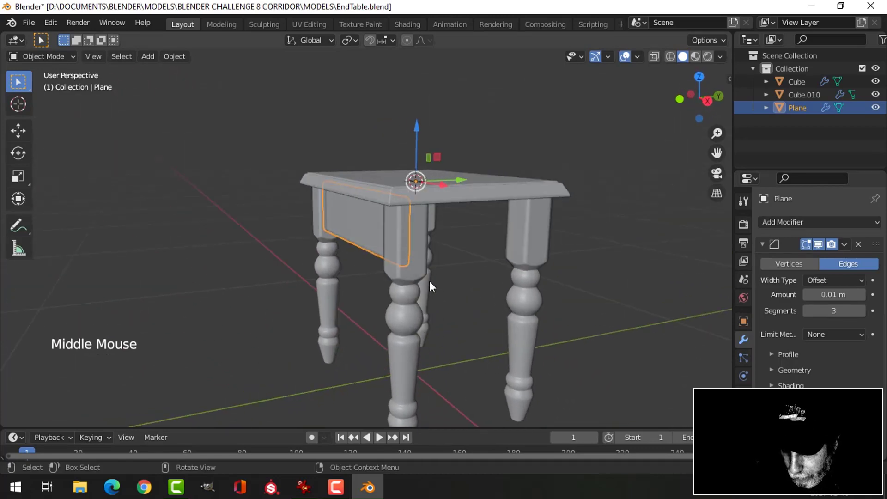
pyautogui.press('KP_Divide')
pyautogui.moveTo(417, 245); pyautogui.dragTo(414, 272, button='middle')
pyautogui.press('Tab')
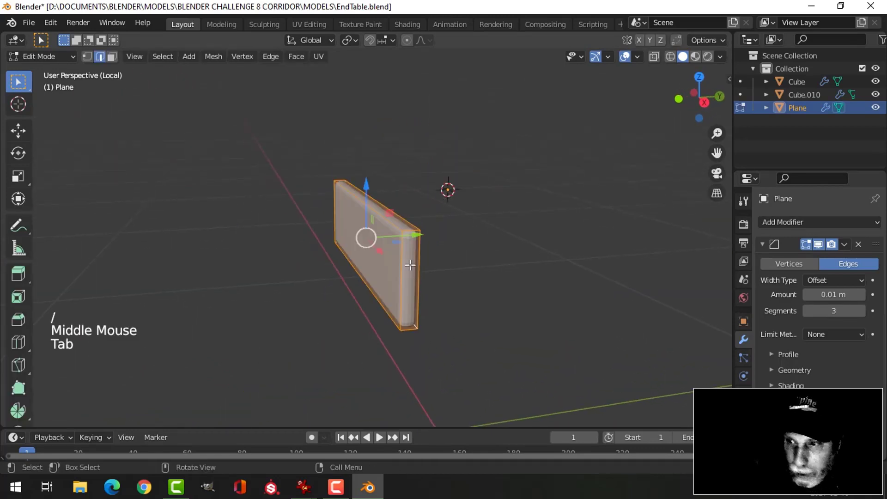
pyautogui.press('3')
pyautogui.click(410, 266)
pyautogui.moveTo(362, 283); pyautogui.dragTo(562, 280, button='middle')
pyautogui.keyDown('shift'); pyautogui.click(273, 260); pyautogui.keyUp('shift')
pyautogui.press('x')
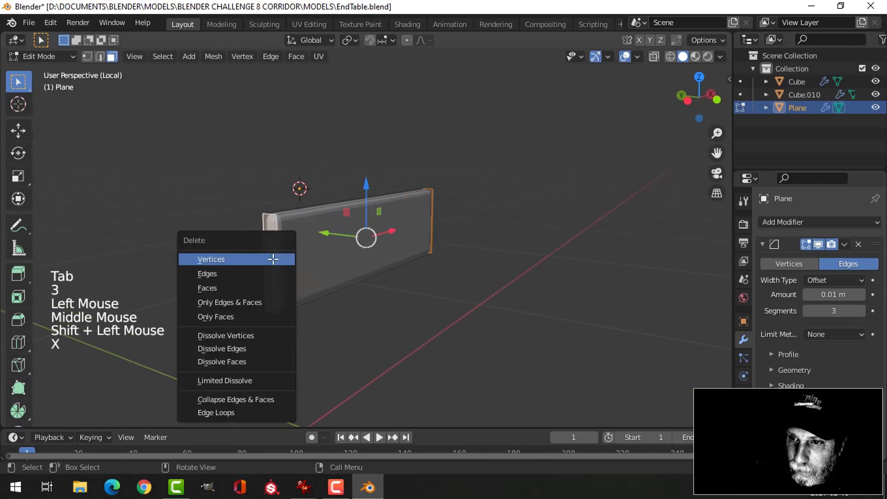
pyautogui.click(261, 288)
pyautogui.moveTo(505, 270); pyautogui.dragTo(467, 259, button='middle')
pyautogui.press('Tab')
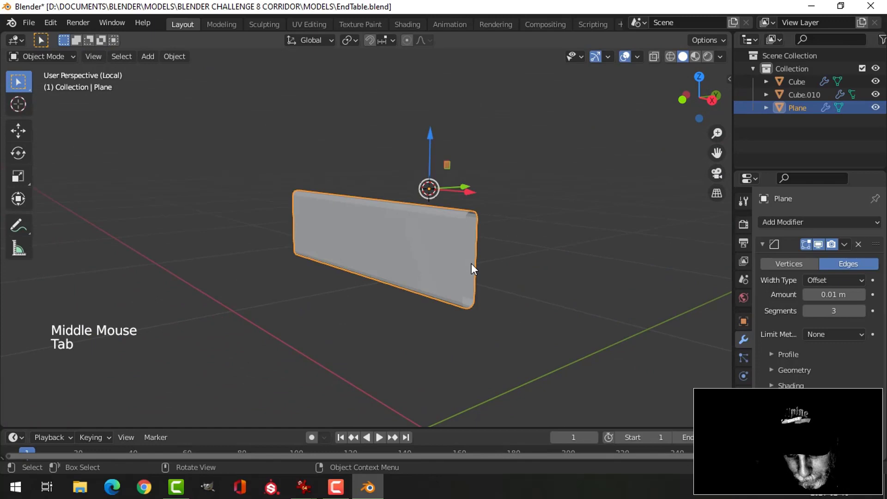
pyautogui.press('/')
pyautogui.hotkey('alt', 'a')
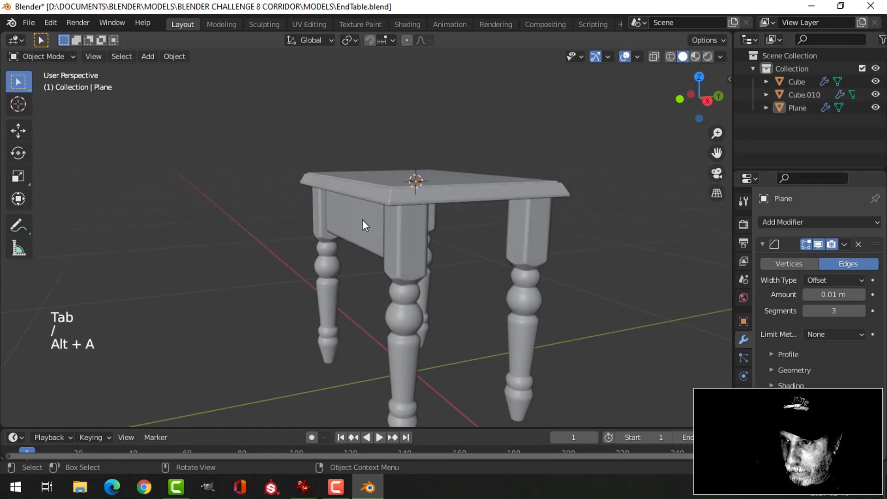
# - Duplicate the apron panel in the right-side wireframe view and move the copy along Y, centered on the opposite legs' square blocks
pyautogui.click(362, 220)
pyautogui.moveTo(362, 220); pyautogui.dragTo(445, 246, button='middle')
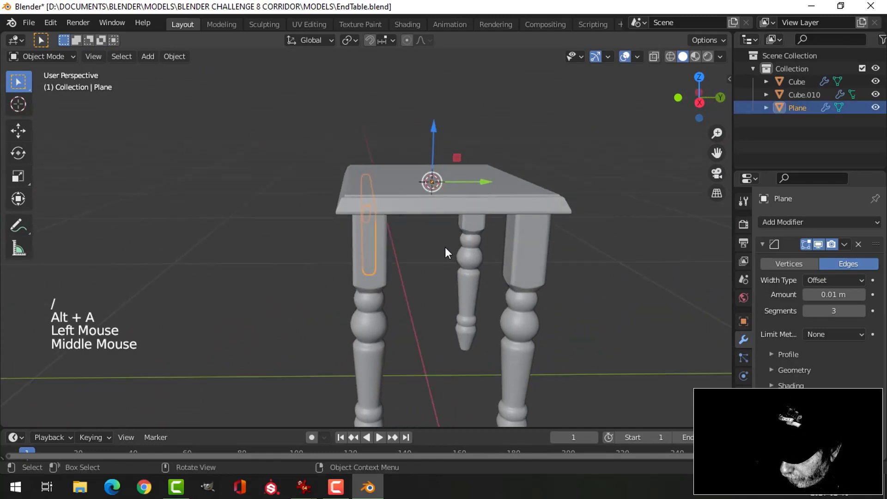
pyautogui.press('KP_3')
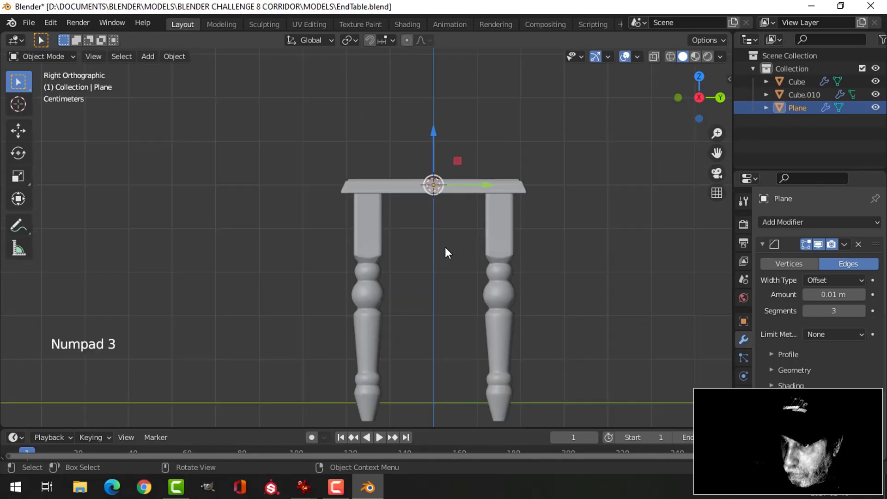
pyautogui.press('z')
pyautogui.click(386, 248)
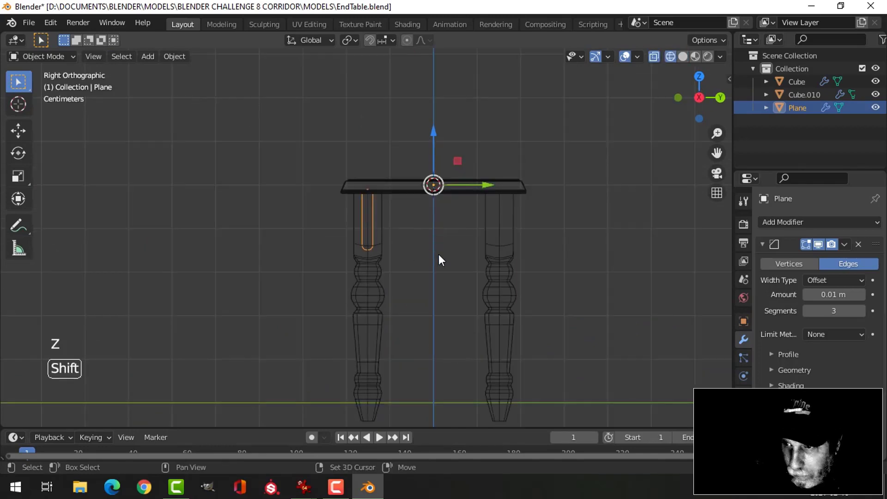
pyautogui.hotkey('shift', 'd')
pyautogui.moveTo(483, 187); pyautogui.dragTo(556, 189)
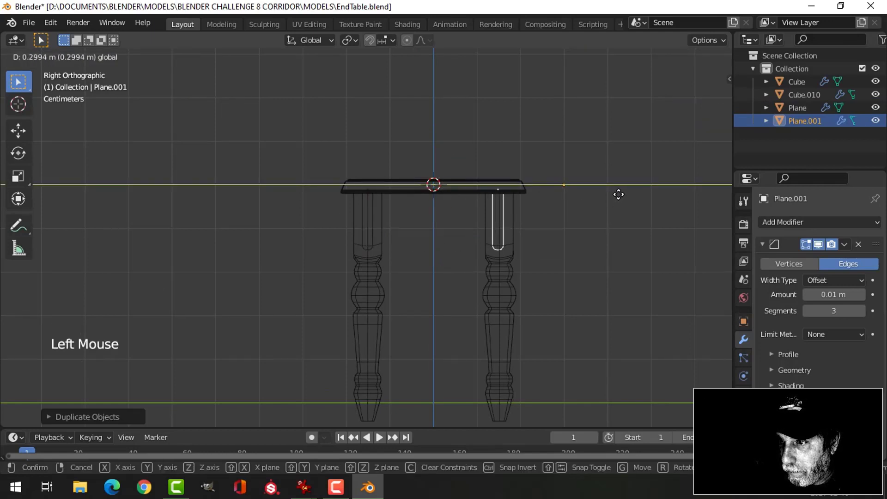
pyautogui.moveTo(619, 194); pyautogui.dragTo(618, 194)
# - Select both long apron panels and duplicate them in place
pyautogui.keyDown('shift'); pyautogui.click(373, 210); pyautogui.keyUp('shift')
pyautogui.moveTo(387, 243); pyautogui.dragTo(416, 300, button='middle')
pyautogui.hotkey('shift', 'd')
pyautogui.rightClick(504, 267)
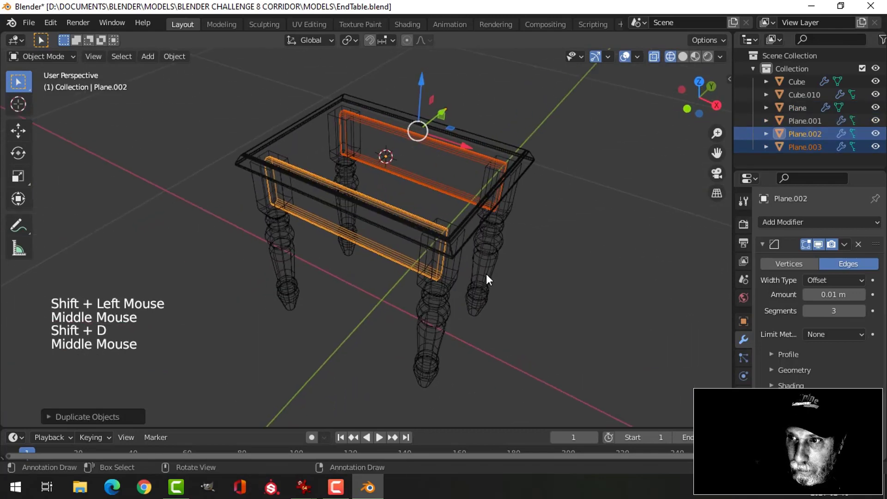
pyautogui.moveTo(486, 274); pyautogui.dragTo(396, 282, button='middle')
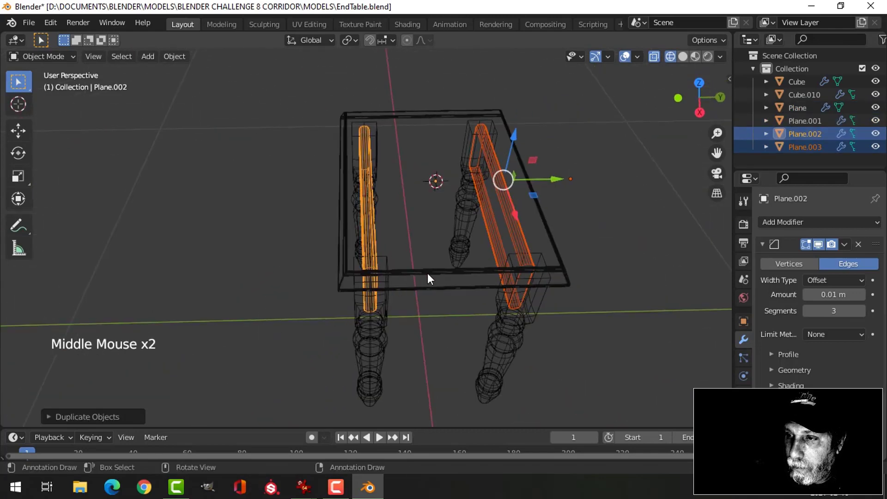
pyautogui.write('rz')
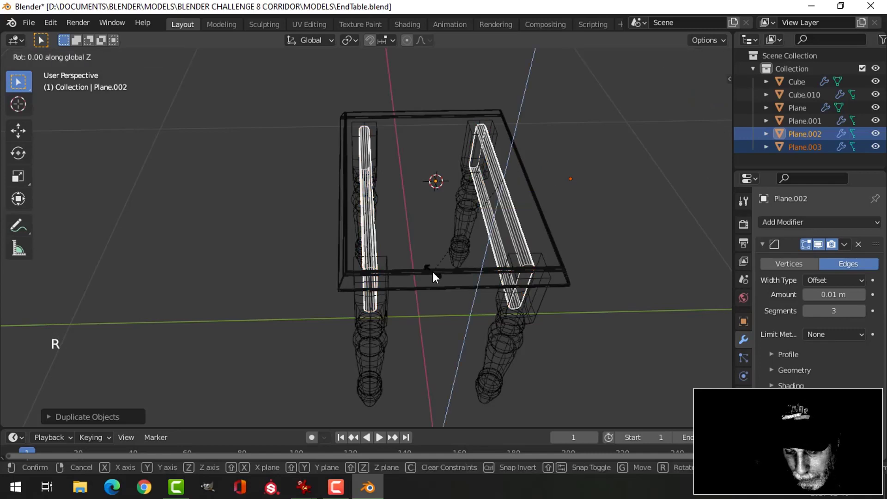
pyautogui.write('90')
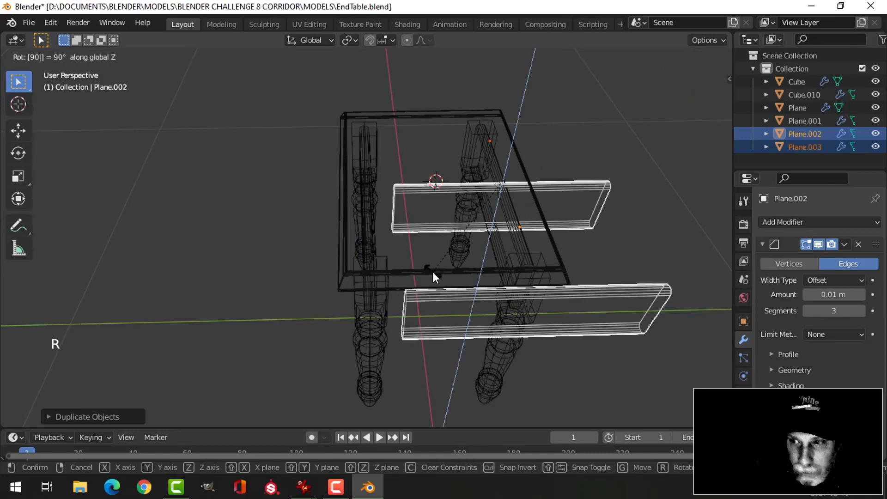
pyautogui.rightClick(433, 272)
# - Set the pivot point to 3D Cursor and rotate the duplicated panels 90 degrees about Z
pyautogui.click(350, 40)
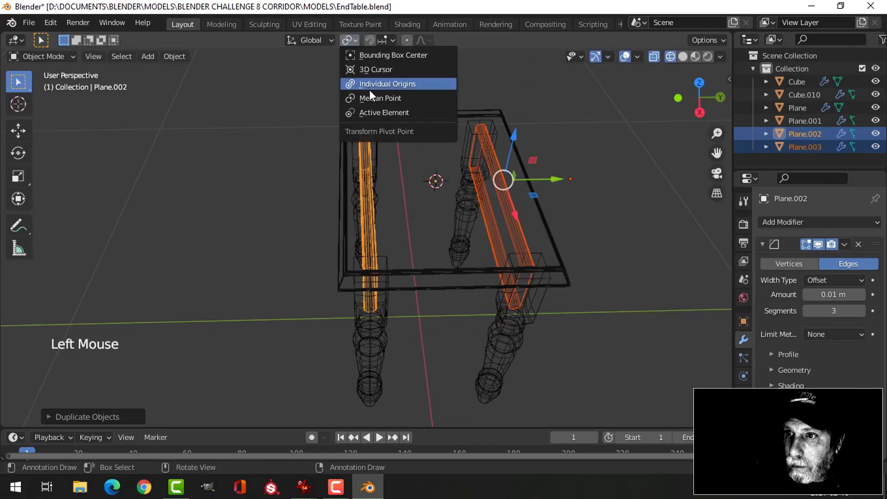
pyautogui.click(375, 71)
pyautogui.write('r')
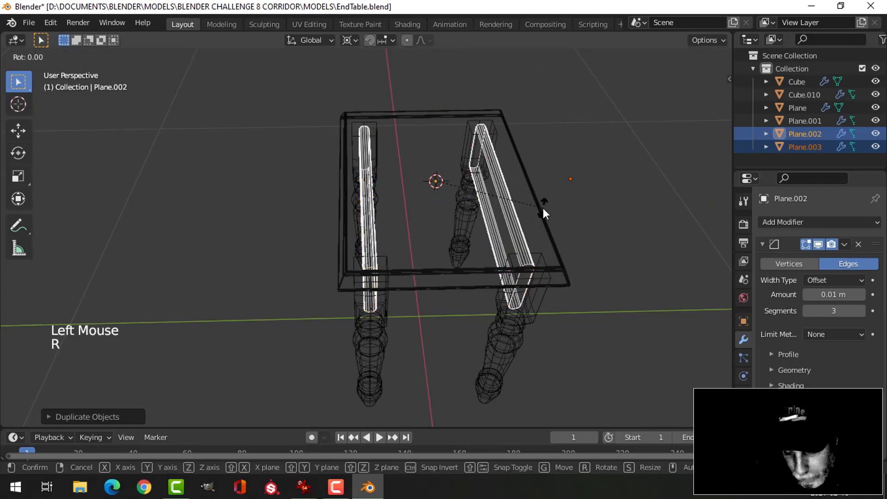
pyautogui.write('z90')
pyautogui.press('Return')
pyautogui.moveTo(470, 227); pyautogui.dragTo(501, 213, button='middle')
# - In Edit Mode, select the whole rotated panel on the positive X side and move it along X to the centre of that side's legs
pyautogui.press('Tab')
pyautogui.press('a')
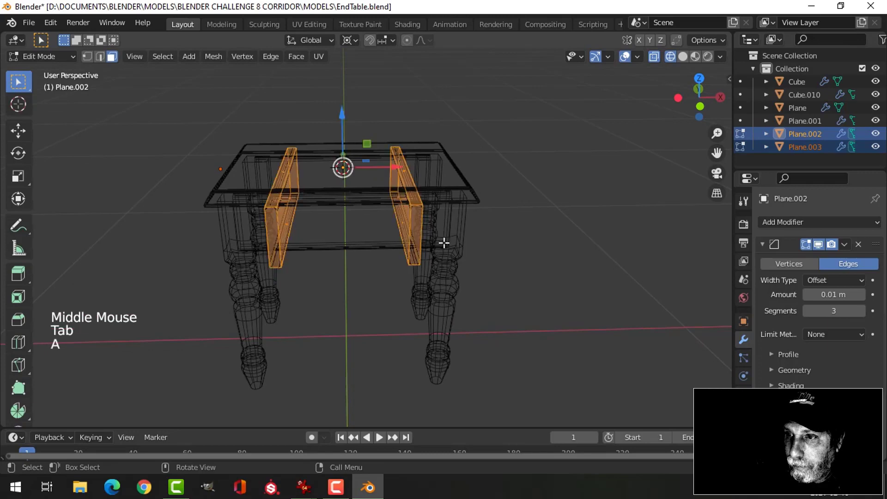
pyautogui.hotkey('alt', 'a')
pyautogui.click(405, 222)
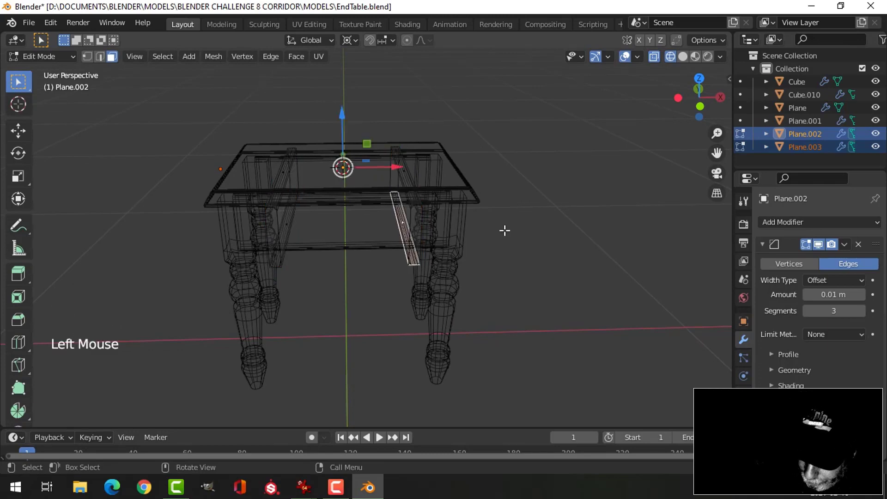
pyautogui.hotkey('ctrl', 'l')
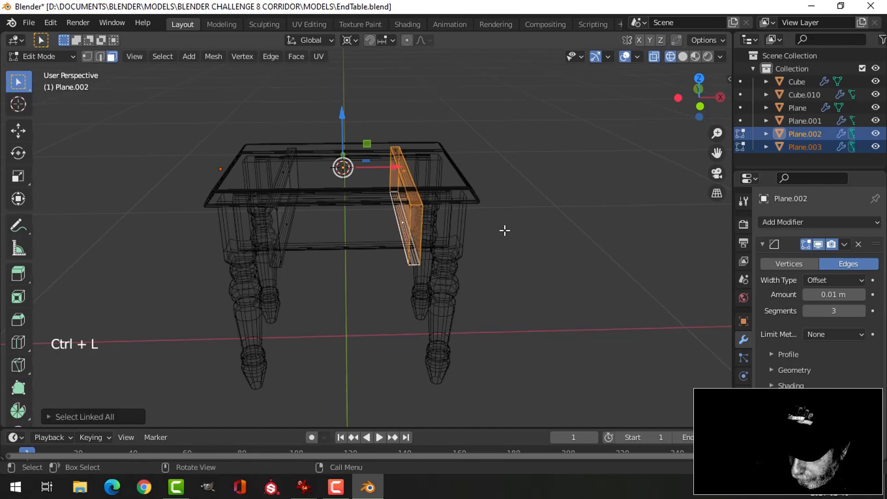
pyautogui.press('KP_7')
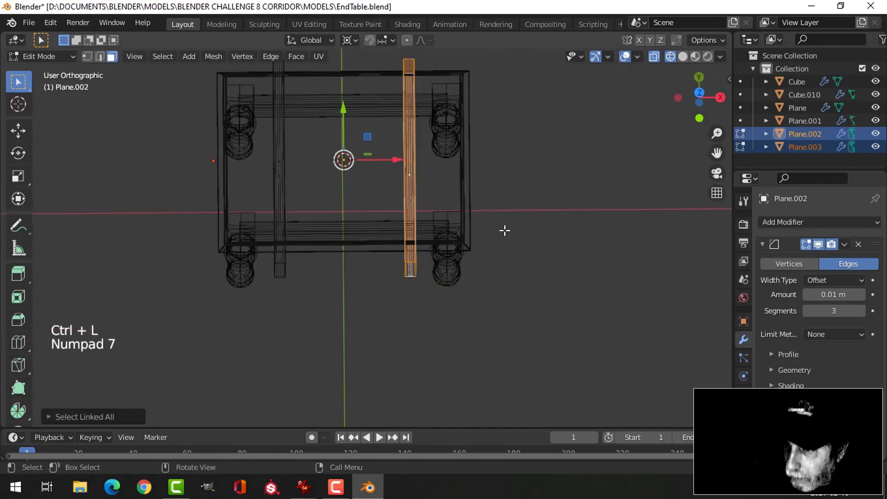
pyautogui.moveTo(397, 171); pyautogui.dragTo(443, 171)
# - Select the whole rotated panel on the negative X side and move it along X to the centre of that side's legs
pyautogui.click(284, 84)
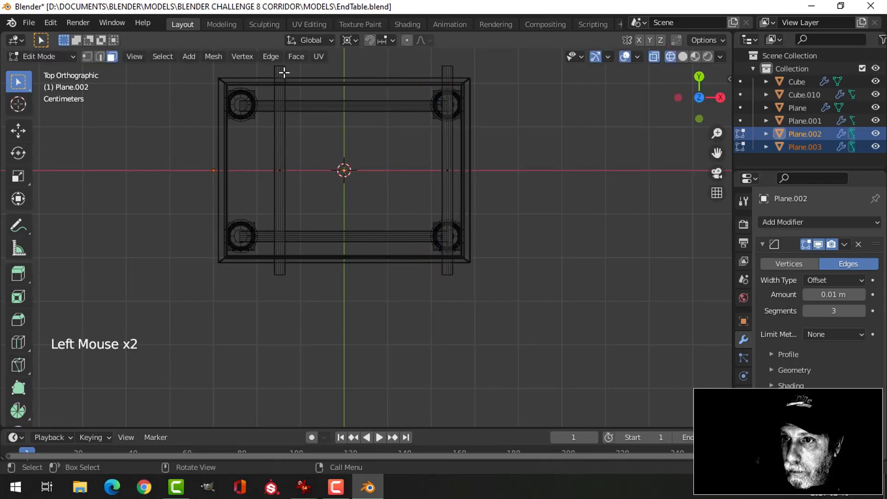
pyautogui.click(284, 163)
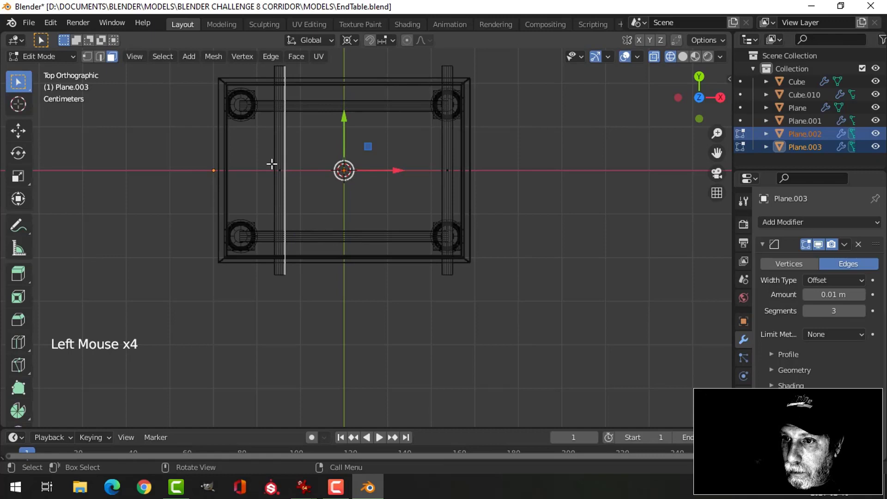
pyautogui.click(277, 166)
pyautogui.hotkey('ctrl', 'l')
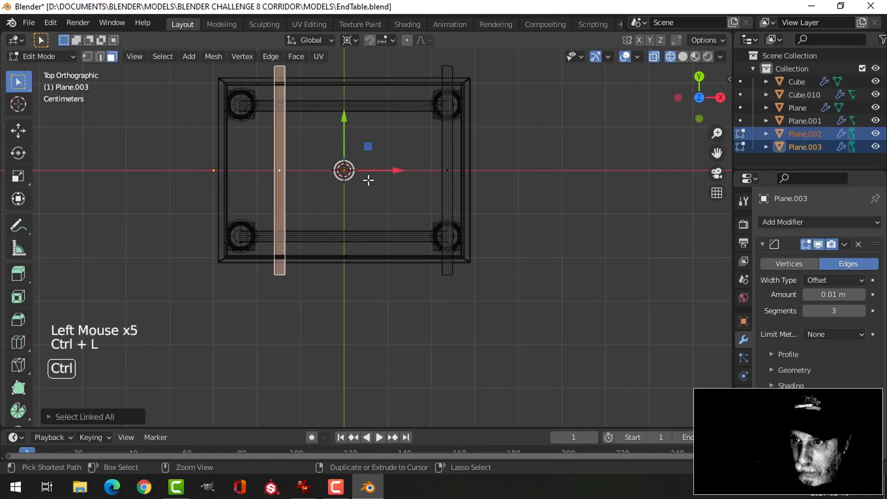
pyautogui.moveTo(396, 170); pyautogui.dragTo(357, 170)
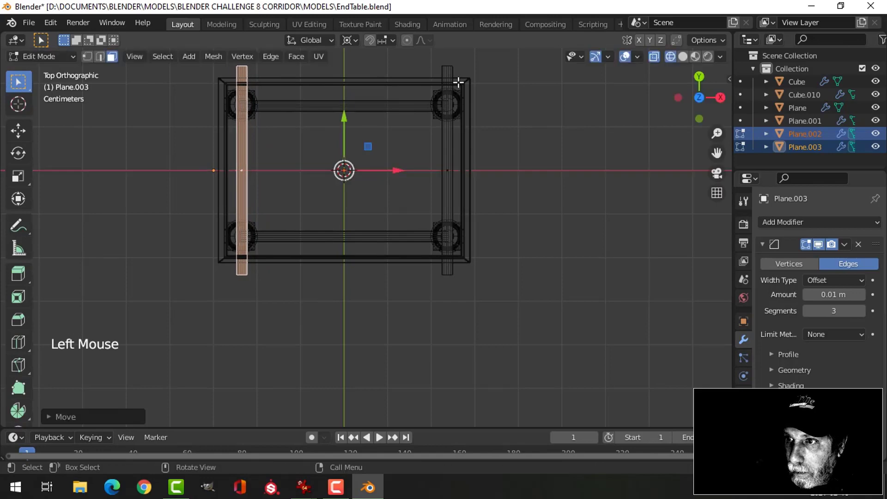
# - Select both side panels and scale them down along Y so their ends stop near the centres of the legs' square blocks
pyautogui.keyDown('shift'); pyautogui.click(448, 70); pyautogui.keyUp('shift')
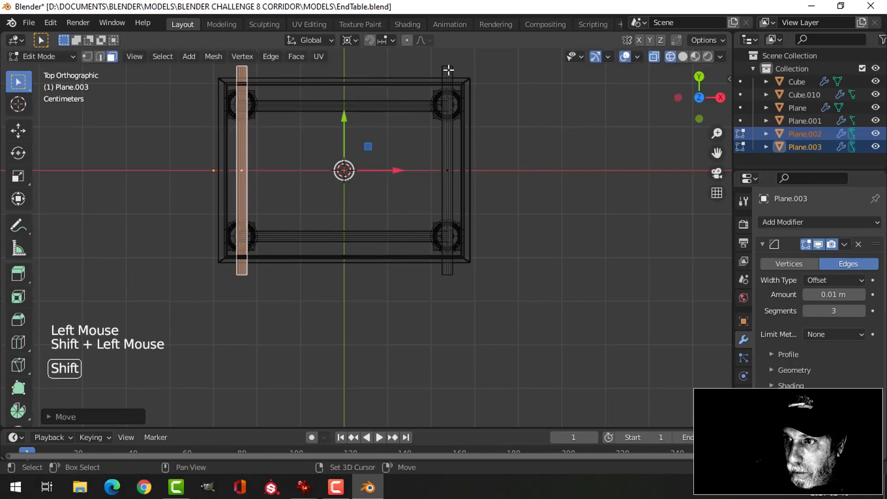
pyautogui.keyDown('shift'); pyautogui.click(445, 167); pyautogui.keyUp('shift')
pyautogui.hotkey('ctrl', 'l')
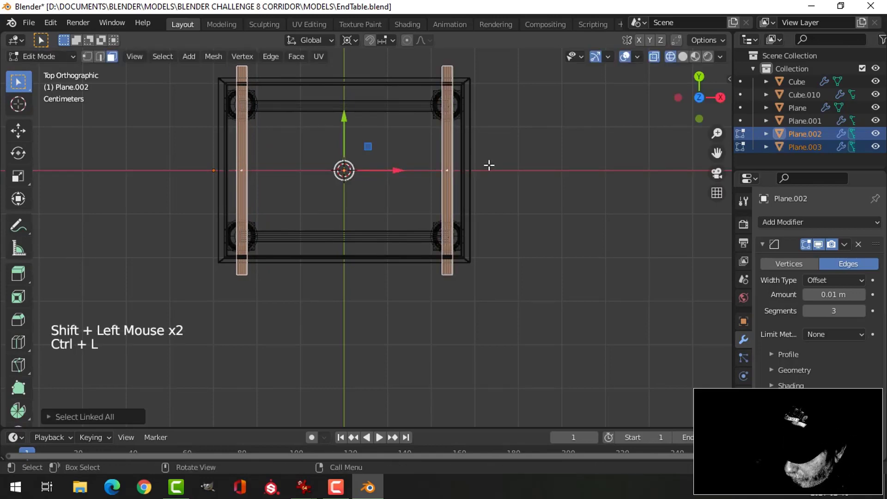
pyautogui.press('KP_3')
pyautogui.scroll(2, 592, 237)
pyautogui.keyDown('shift'); pyautogui.moveTo(592, 237); pyautogui.dragTo(559, 217, button='middle'); pyautogui.keyUp('shift')
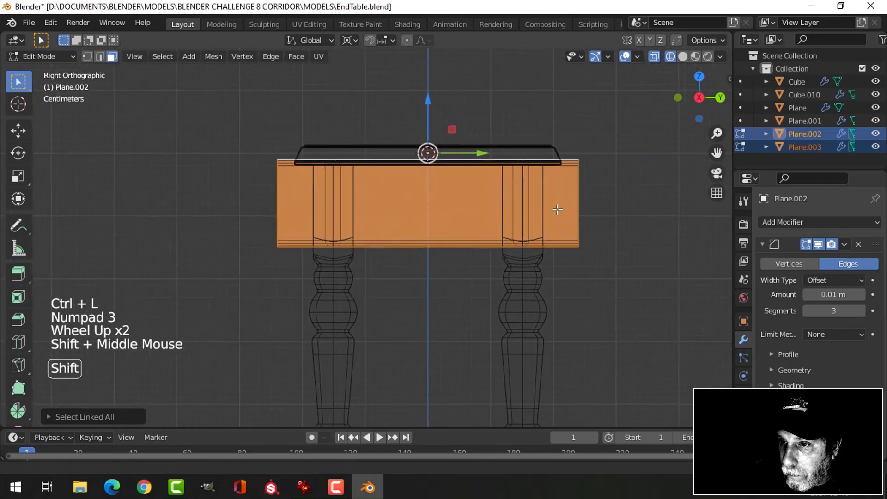
pyautogui.press('s')
pyautogui.press('y')
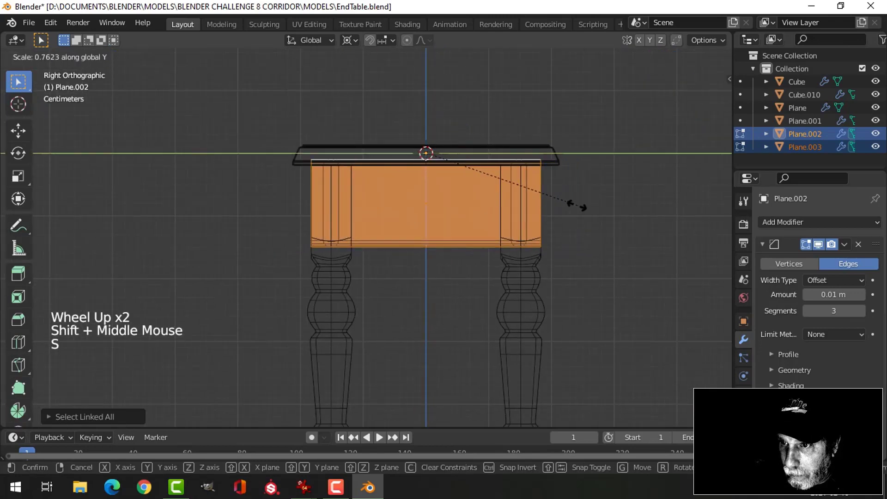
pyautogui.click(553, 203)
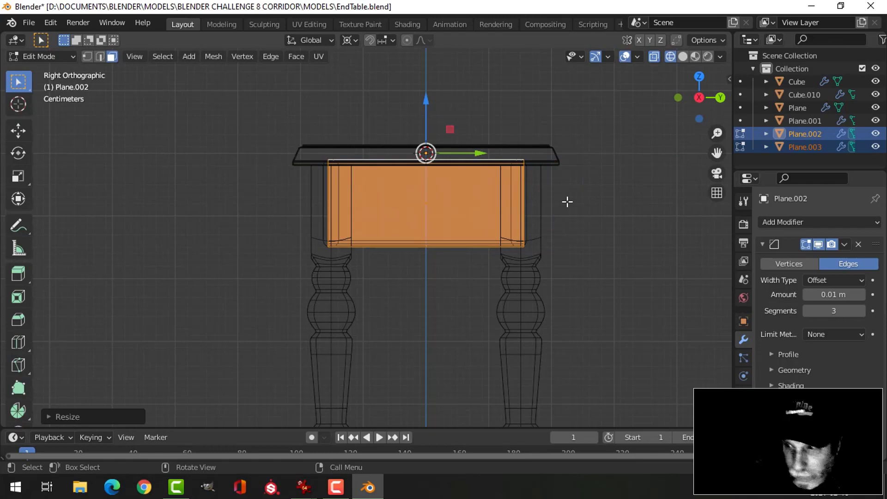
# - Return to solid shading in Object Mode, check the four aprons, and save the file
pyautogui.press('z')
pyautogui.moveTo(661, 197)
pyautogui.mouseDown(button='middle')
pyautogui.moveTo(515, 234)
pyautogui.moveTo(501, 222)
pyautogui.moveTo(525, 257)
pyautogui.moveTo(406, 252)
pyautogui.moveTo(435, 287)
pyautogui.moveTo(473, 262)
pyautogui.moveTo(405, 269)
pyautogui.moveTo(331, 242)
pyautogui.moveTo(465, 248)
pyautogui.moveTo(396, 273)
pyautogui.moveTo(311, 263)
pyautogui.moveTo(436, 272)
pyautogui.moveTo(475, 246)
pyautogui.moveTo(401, 259)
pyautogui.moveTo(362, 252)
pyautogui.moveTo(323, 210)
pyautogui.moveTo(355, 279)
pyautogui.moveTo(434, 268)
pyautogui.moveTo(429, 281)
pyautogui.moveTo(457, 270)
pyautogui.moveTo(420, 238)
pyautogui.moveTo(431, 220)
pyautogui.moveTo(442, 245)
pyautogui.moveTo(406, 247)
pyautogui.moveTo(432, 278)
pyautogui.moveTo(468, 279)
pyautogui.moveTo(464, 260)
pyautogui.moveTo(457, 279)
pyautogui.mouseUp(button='middle')
pyautogui.hotkey('alt', 'a')
pyautogui.press('Tab')
pyautogui.hotkey('alt', 'a')
pyautogui.scroll(-2, 525, 241)
pyautogui.scroll(-3, 474, 262)
pyautogui.scroll(2, 432, 256)
pyautogui.scroll(2, 457, 257)
pyautogui.scroll(-3, 354, 276)
pyautogui.hotkey('ctrl', 's')
# - Scale the whole tabletop mesh down along Z to make it slightly thinner, and return to Object Mode
pyautogui.scroll(2, 421, 229)
pyautogui.scroll(3, 425, 243)
pyautogui.click(447, 234)
pyautogui.press('Tab')
pyautogui.scroll(-1, 431, 275)
pyautogui.press('a')
pyautogui.scroll(-1, 431, 275)
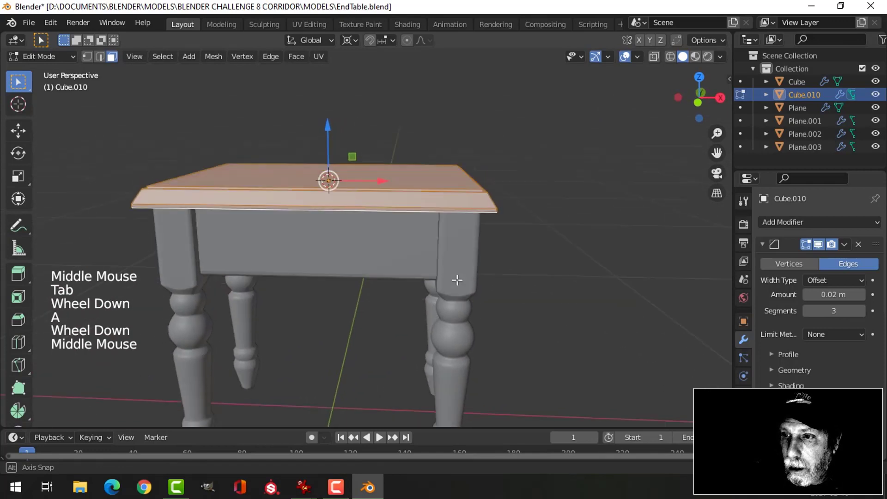
pyautogui.press('s')
pyautogui.press('z')
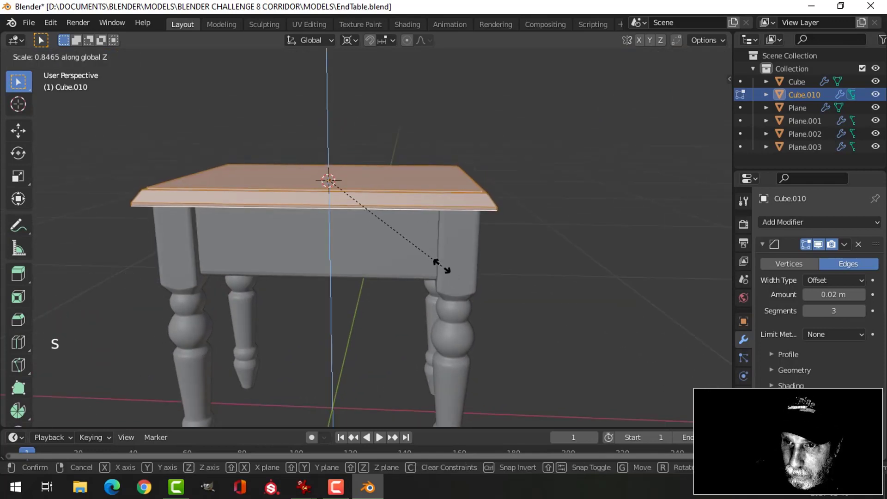
pyautogui.click(434, 261)
pyautogui.moveTo(434, 262); pyautogui.dragTo(445, 200, button='middle')
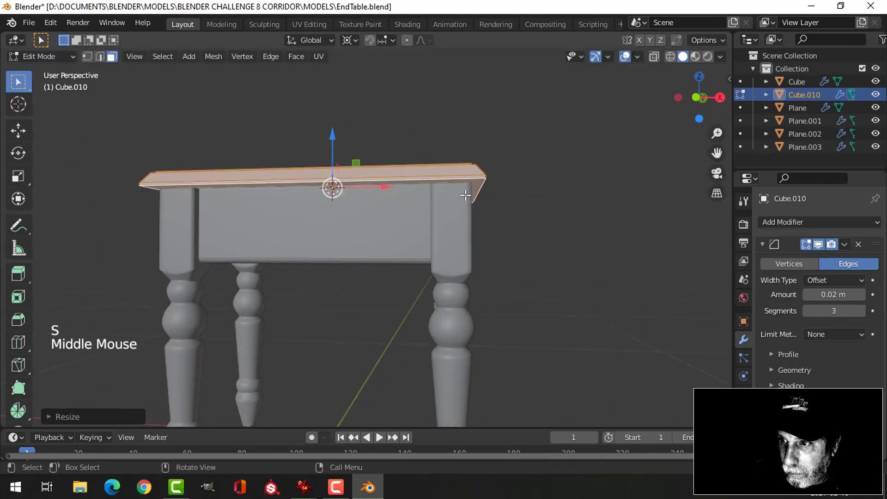
pyautogui.hotkey('alt', 'a')
pyautogui.moveTo(501, 222); pyautogui.dragTo(375, 272, button='middle')
pyautogui.press('Tab')
pyautogui.scroll(-2, 481, 234)
pyautogui.hotkey('alt', 'a')
# - Select the outer face of the front apron panel in Edit Mode and duplicate it in place
pyautogui.scroll(1, 404, 266)
pyautogui.click(376, 261)
pyautogui.moveTo(375, 272); pyautogui.dragTo(373, 251, button='middle')
pyautogui.press('Tab')
pyautogui.scroll(2, 379, 260)
pyautogui.click(376, 237)
pyautogui.keyDown('shift'); pyautogui.moveTo(307, 273); pyautogui.dragTo(351, 266, button='middle'); pyautogui.keyUp('shift')
pyautogui.moveTo(351, 266); pyautogui.dragTo(489, 255, button='middle')
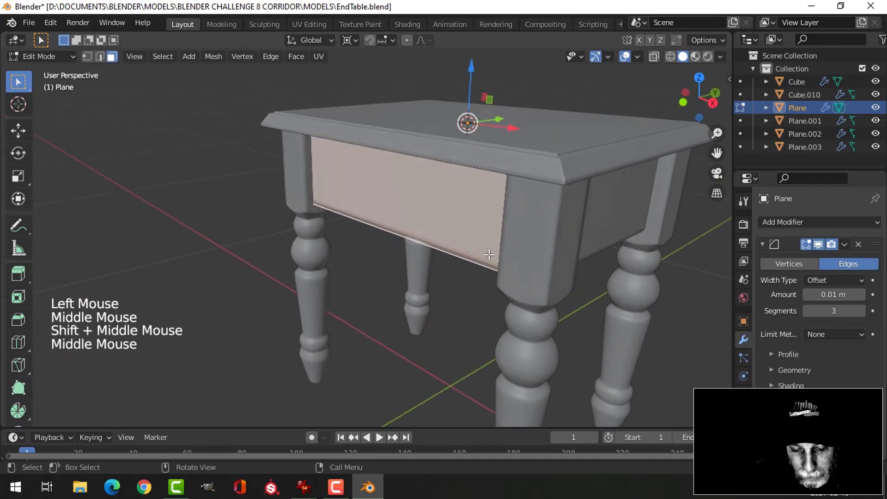
pyautogui.hotkey('shift', 'd')
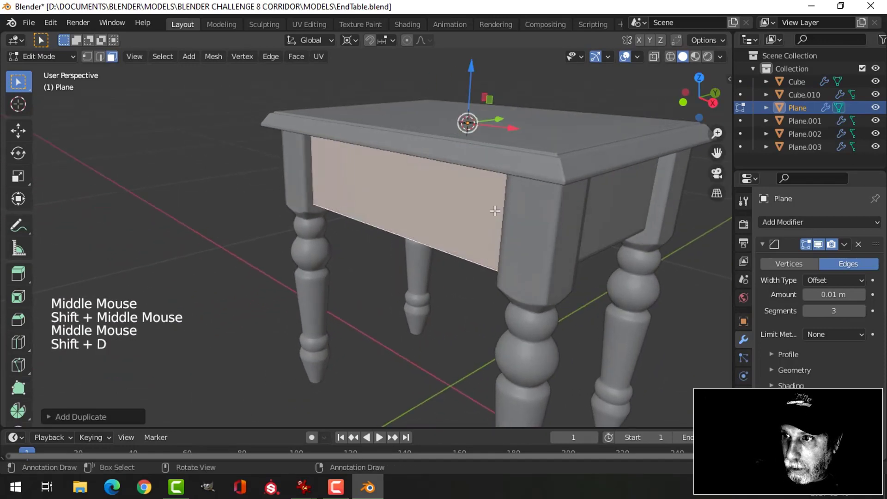
# - Set the pivot point to Median Point, move the duplicated face slightly outward along Y, and switch to the front view
pyautogui.click(351, 43)
pyautogui.click(373, 95)
pyautogui.moveTo(372, 95); pyautogui.dragTo(452, 194, button='middle')
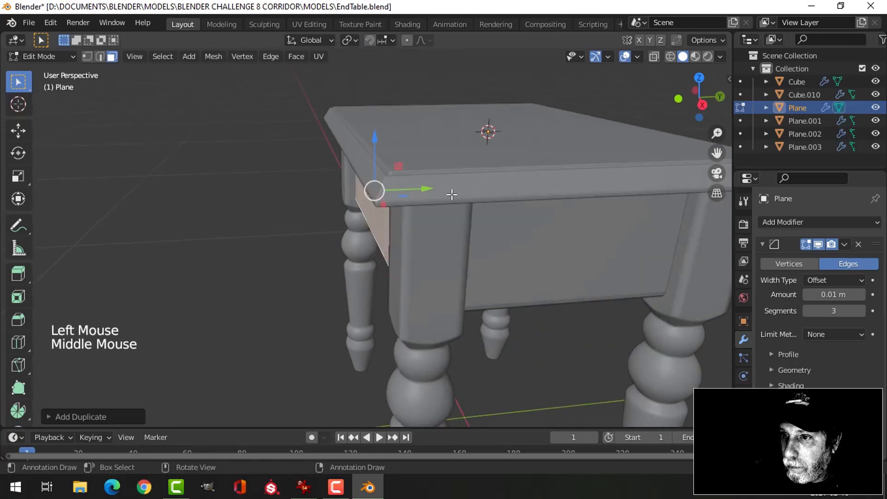
pyautogui.moveTo(424, 187); pyautogui.dragTo(407, 185)
pyautogui.moveTo(407, 186); pyautogui.dragTo(485, 196, button='middle')
pyautogui.press('KP_1')
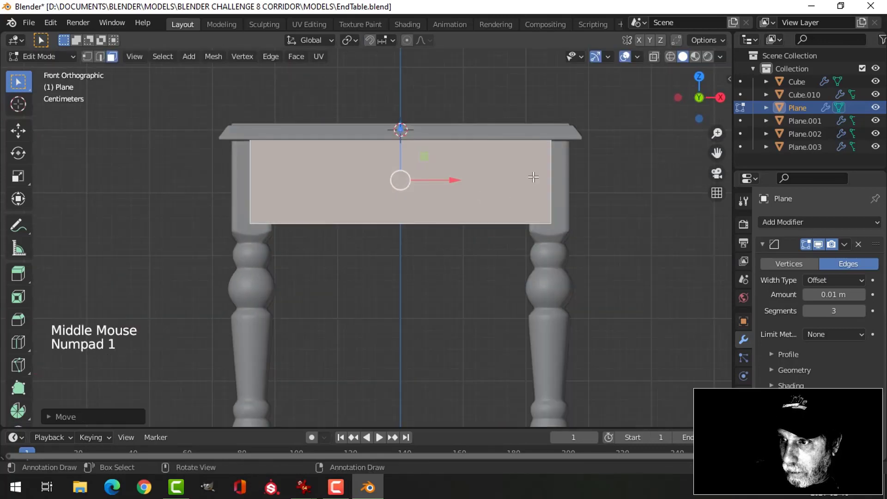
# - Scale the duplicated front face down uniformly to about 0.68 and adjust its position along Y near the apron
pyautogui.press('s')
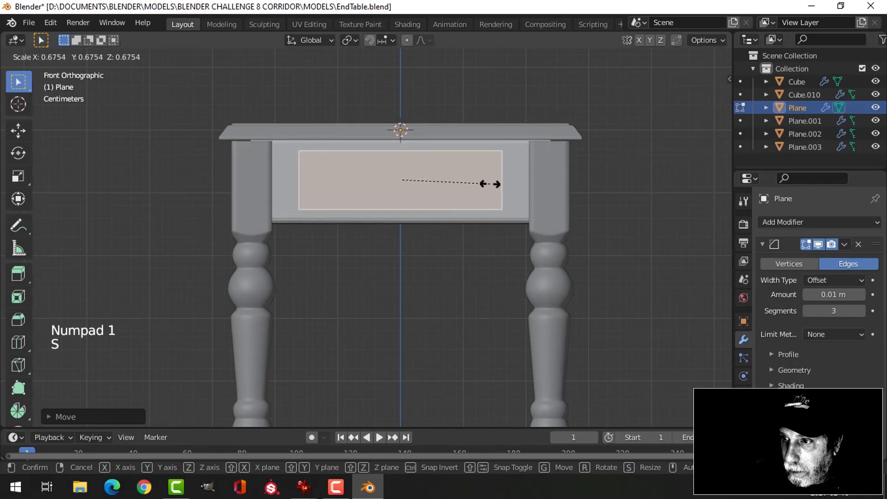
pyautogui.click(495, 184)
pyautogui.moveTo(540, 196); pyautogui.dragTo(445, 216, button='middle')
pyautogui.moveTo(446, 216); pyautogui.dragTo(453, 186, button='middle')
pyautogui.moveTo(458, 170); pyautogui.dragTo(464, 171)
pyautogui.click(475, 171)
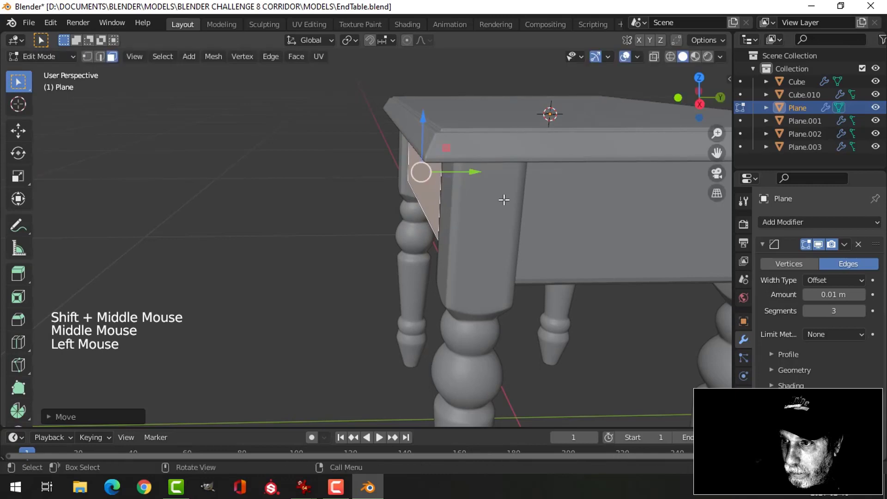
# - Extrude the scaled face and move it outward along Y to give the drawer front thickness
pyautogui.press('e')
pyautogui.moveTo(474, 171); pyautogui.dragTo(463, 173)
pyautogui.moveTo(429, 224); pyautogui.dragTo(453, 263, button='middle')
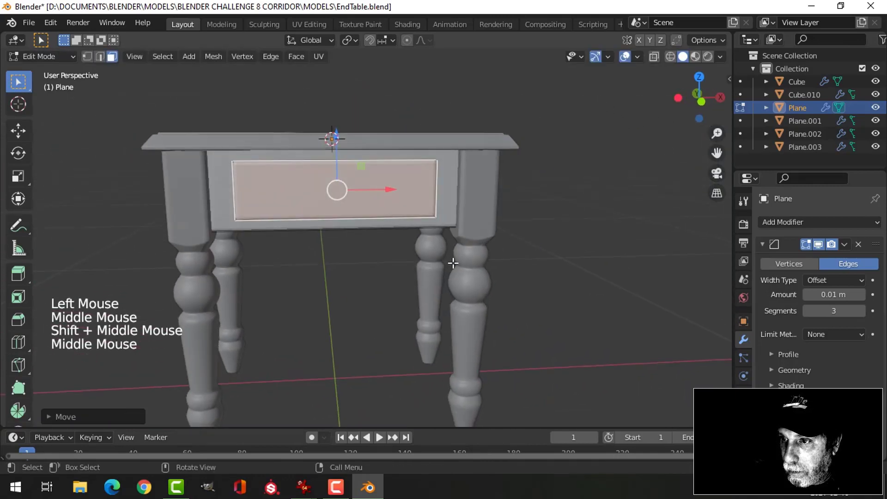
# - Inset the drawer front's outer face slightly, extrude the inner face to form a stepped panel, and return to Object Mode
pyautogui.scroll(1, 518, 222)
pyautogui.press('i')
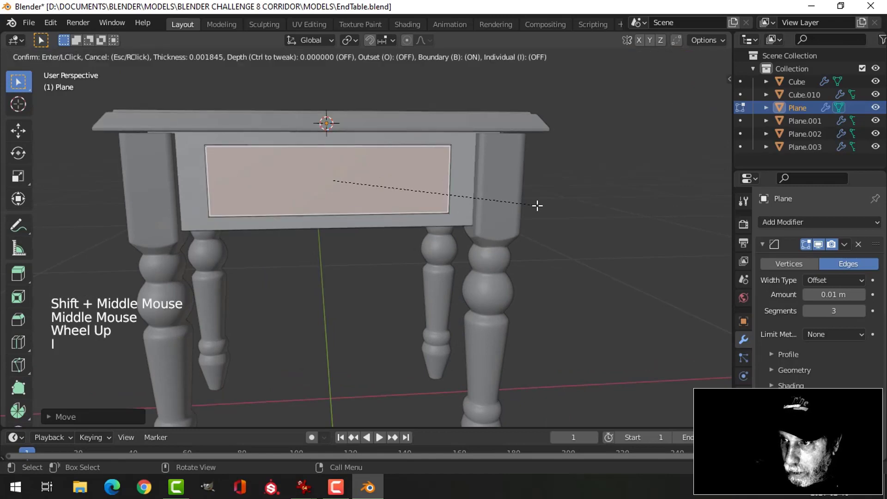
pyautogui.click(535, 204)
pyautogui.moveTo(535, 203); pyautogui.dragTo(467, 210, button='middle')
pyautogui.press('e')
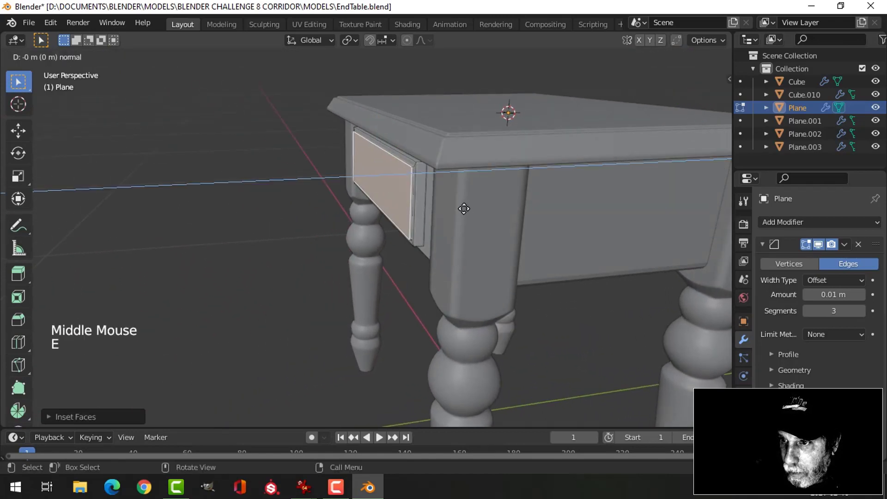
pyautogui.click(464, 209)
pyautogui.press('Tab')
pyautogui.moveTo(399, 231); pyautogui.dragTo(486, 219, button='middle')
pyautogui.hotkey('alt', 'a')
pyautogui.scroll(-2, 393, 224)
pyautogui.moveTo(394, 223)
pyautogui.mouseDown(button='middle')
pyautogui.moveTo(514, 211)
pyautogui.moveTo(402, 236)
pyautogui.moveTo(383, 213)
pyautogui.moveTo(301, 205)
pyautogui.moveTo(290, 234)
pyautogui.moveTo(409, 226)
pyautogui.mouseUp(button='middle')
pyautogui.scroll(2, 402, 236)
pyautogui.scroll(-1, 366, 222)
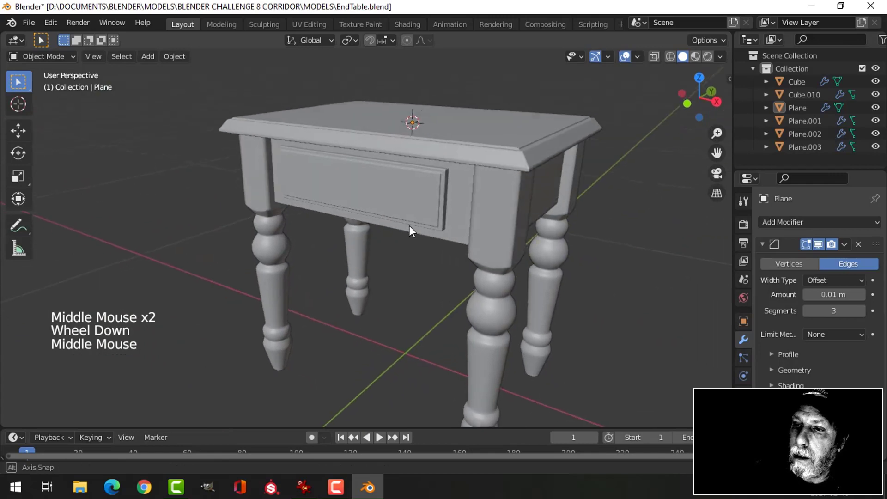
# - Select all geometry linked to the drawer front inside the front apron mesh and separate it into its own object
pyautogui.click(398, 186)
pyautogui.moveTo(397, 187); pyautogui.dragTo(395, 207, button='middle')
pyautogui.click(397, 200)
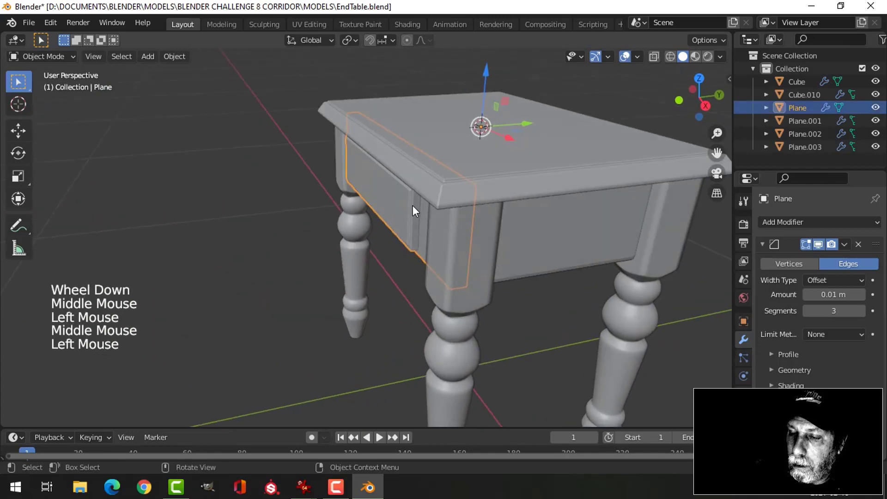
pyautogui.press('Tab')
pyautogui.hotkey('ctrl', 'l')
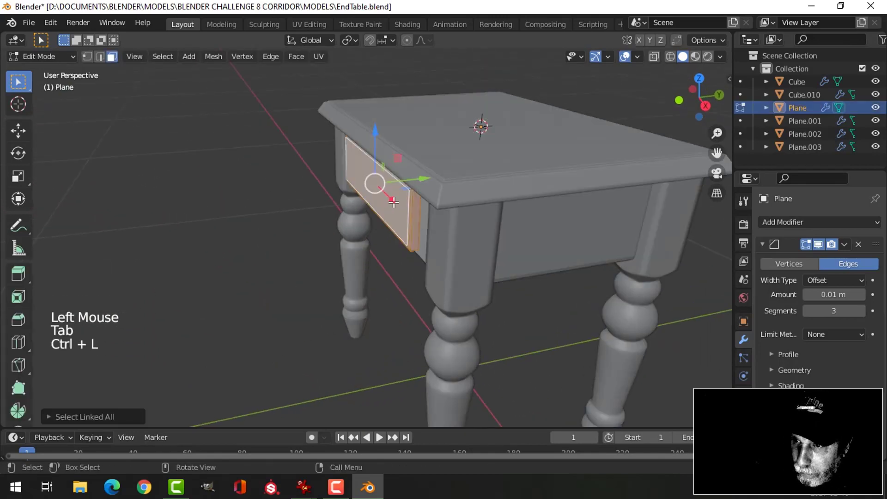
pyautogui.press('p')
pyautogui.click(397, 202)
pyautogui.press('Tab')
# - Select the separated drawer front object and set its origin to its geometry
pyautogui.click(447, 212)
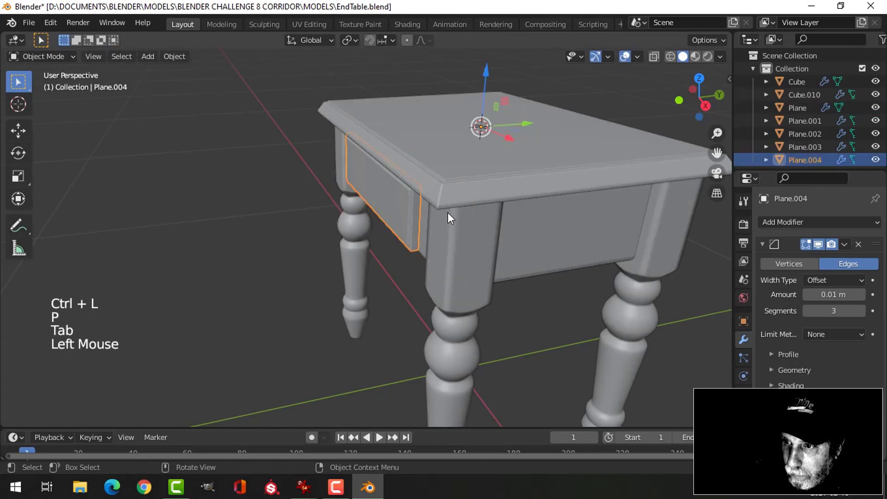
pyautogui.hotkey('alt', 'a')
pyautogui.moveTo(448, 213); pyautogui.dragTo(403, 198, button='middle')
pyautogui.click(403, 198)
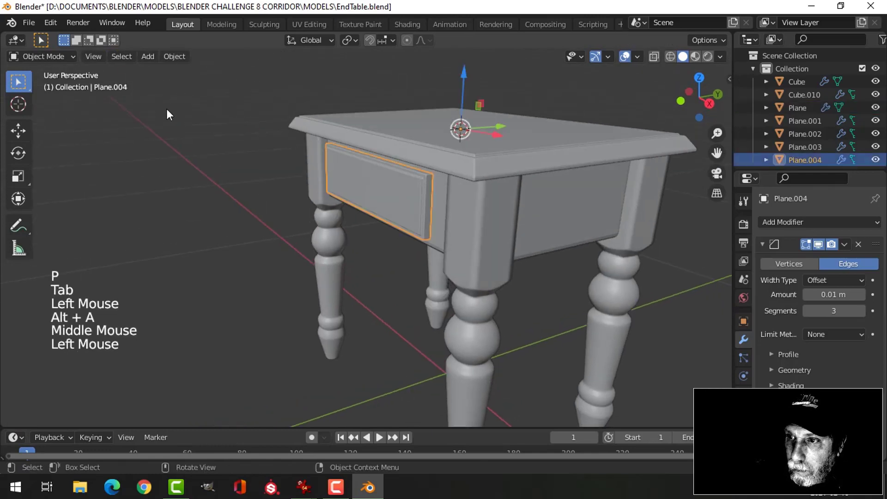
pyautogui.click(167, 56)
pyautogui.moveTo(207, 85)
pyautogui.click(359, 98)
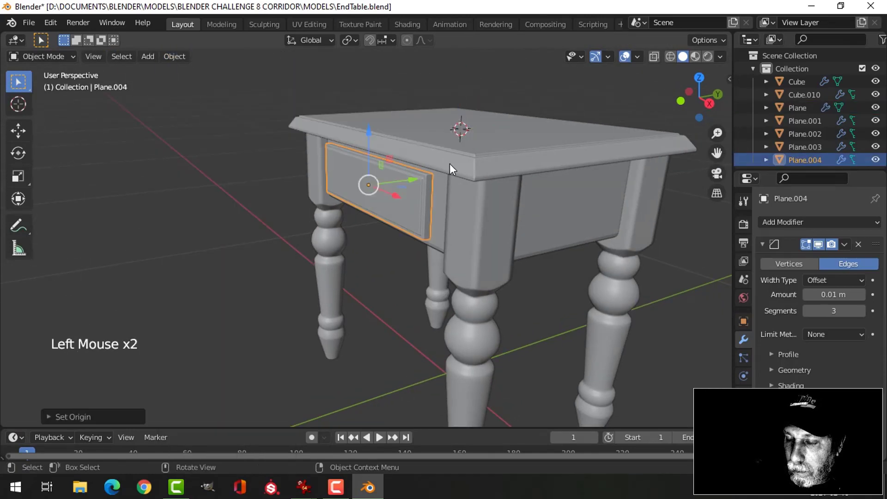
# - Pull the drawer front away from the table along Y and delete its hidden back face in Edit Mode
pyautogui.moveTo(450, 164); pyautogui.dragTo(405, 221, button='middle')
pyautogui.scroll(2, 423, 181)
pyautogui.moveTo(423, 181); pyautogui.dragTo(327, 182)
pyautogui.moveTo(327, 182); pyautogui.dragTo(353, 213, button='middle')
pyautogui.press('Tab')
pyautogui.hotkey('alt', 'a')
pyautogui.click(285, 219)
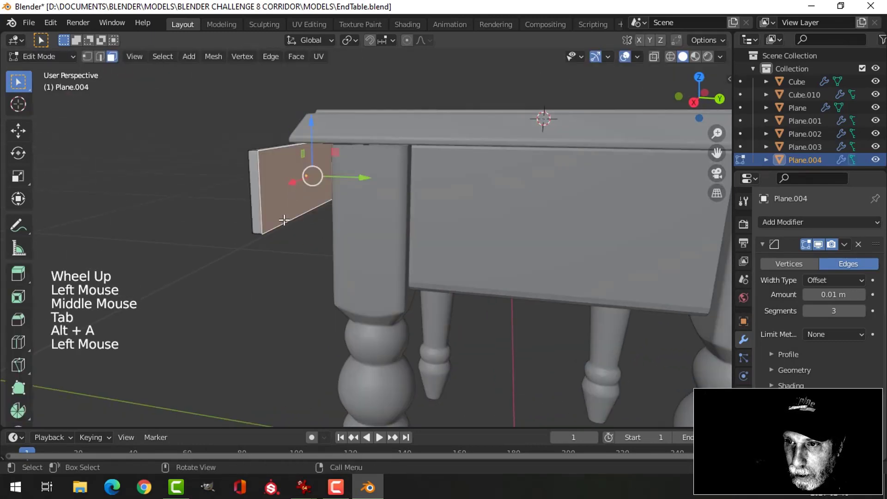
pyautogui.press('x')
pyautogui.click(290, 222)
pyautogui.moveTo(250, 230); pyautogui.dragTo(344, 182, button='middle')
pyautogui.press('Tab')
# - Move the drawer front back along Y until it sits against the front apron, and clear the selection
pyautogui.moveTo(344, 182); pyautogui.dragTo(423, 166)
pyautogui.moveTo(424, 167); pyautogui.dragTo(429, 168, button='middle')
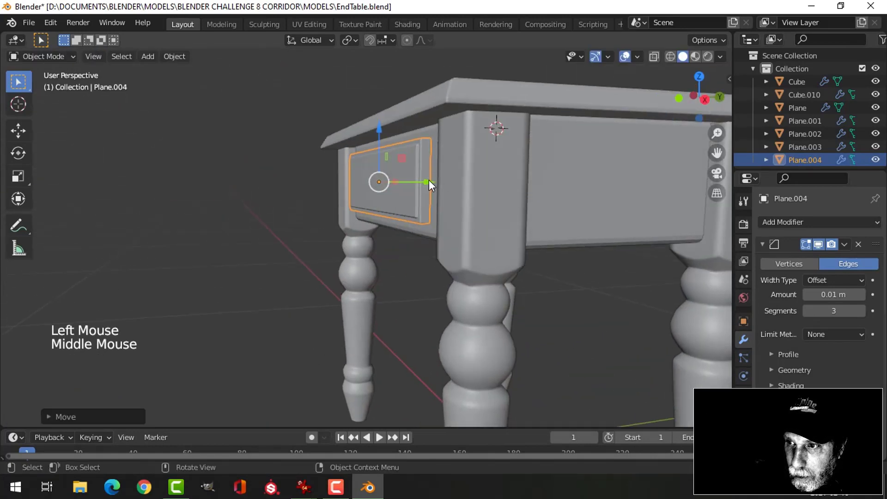
pyautogui.moveTo(429, 182); pyautogui.dragTo(403, 184)
pyautogui.moveTo(403, 185); pyautogui.dragTo(451, 222, button='middle')
pyautogui.hotkey('alt', 'a')
pyautogui.scroll(-2, 413, 212)
pyautogui.scroll(1, 433, 209)
# - Scale the entire drawer front mesh along X by about 1.17 to widen it, and return to Object Mode
pyautogui.click(407, 210)
pyautogui.press('Tab')
pyautogui.press('a')
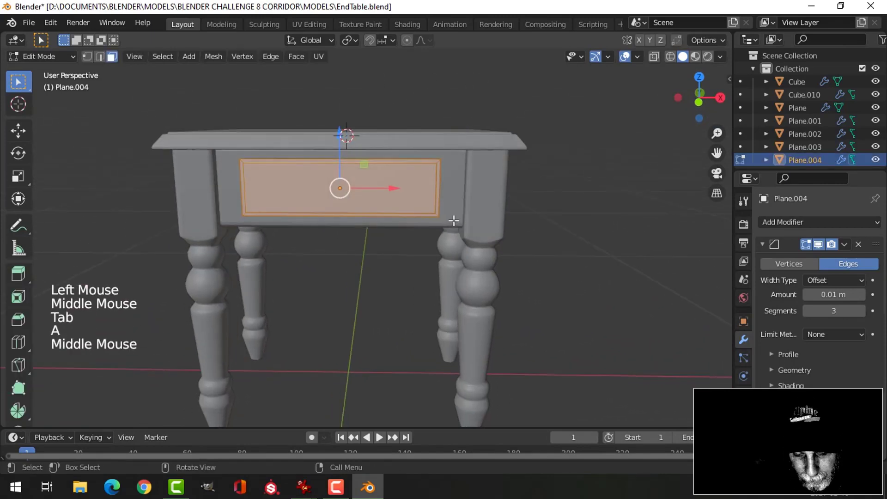
pyautogui.press('s')
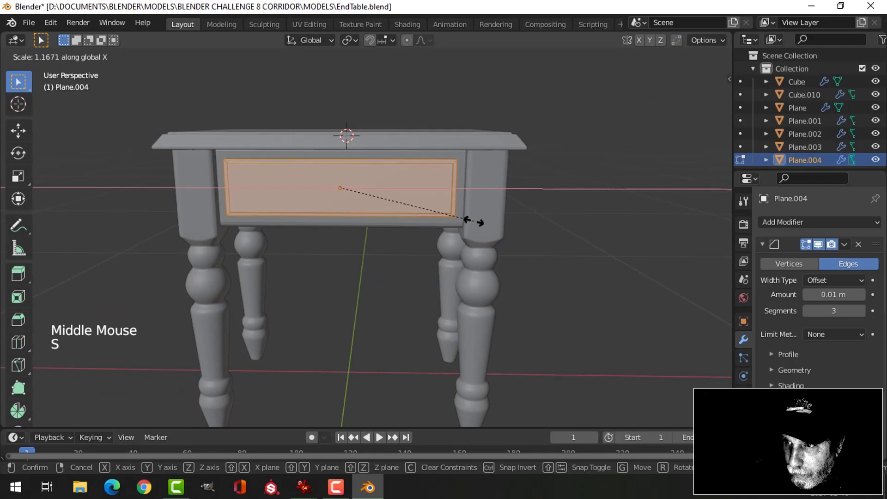
pyautogui.moveTo(474, 222); pyautogui.dragTo(395, 241, button='middle')
pyautogui.press('Tab')
pyautogui.scroll(-2, 397, 229)
pyautogui.hotkey('alt', 'a')
pyautogui.scroll(2, 420, 229)
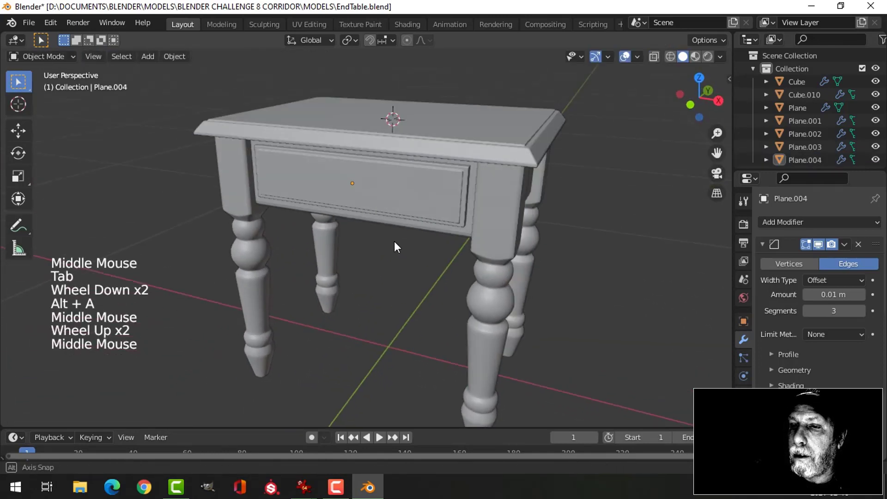
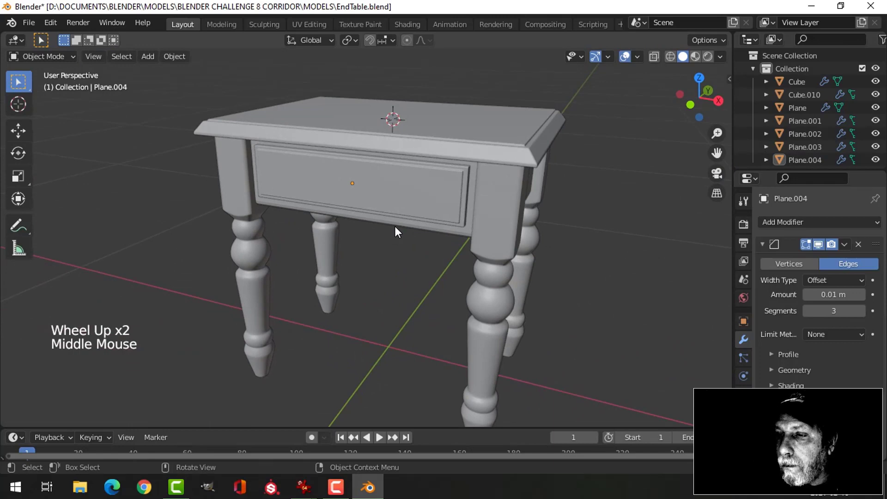
# - Reselect the widened drawer front and set its origin to its geometry again
pyautogui.click(376, 190)
pyautogui.moveTo(376, 189); pyautogui.dragTo(409, 213, button='middle')
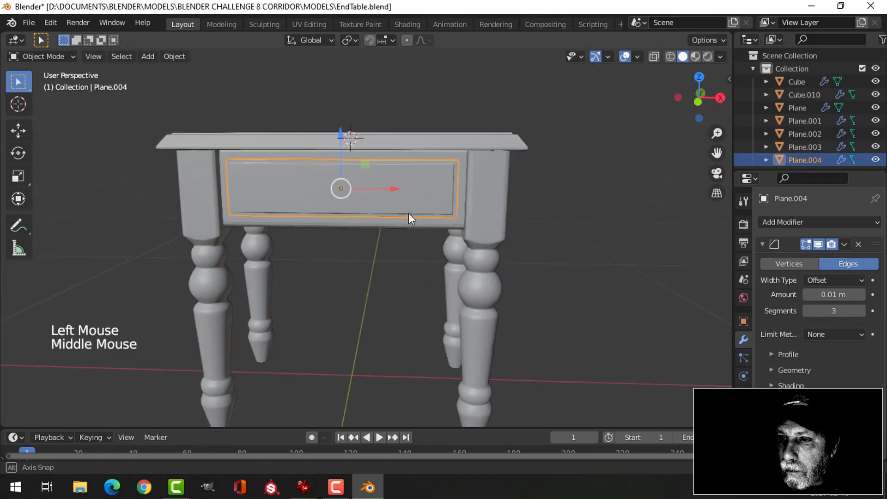
pyautogui.click(166, 57)
pyautogui.moveTo(209, 84)
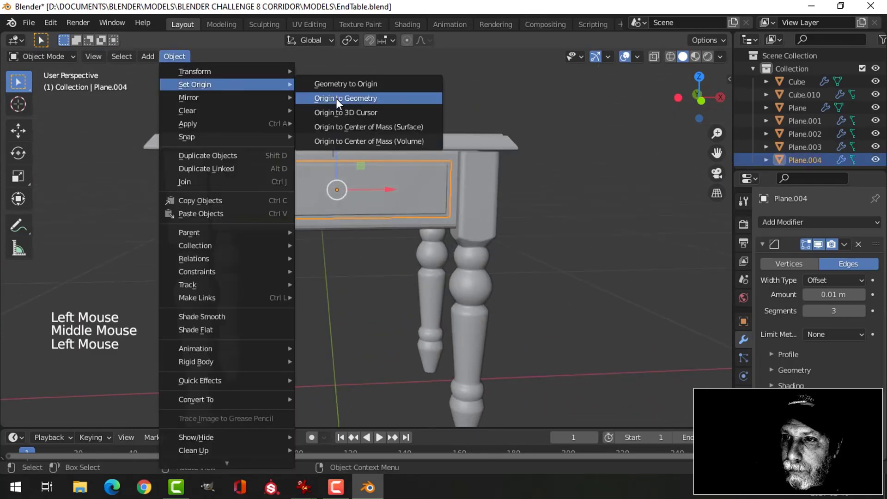
pyautogui.click(337, 98)
pyautogui.moveTo(337, 98); pyautogui.dragTo(334, 148, button='middle')
# - Snap the 3D cursor to the drawer front's centre and add an 18-vertex mesh circle there
pyautogui.hotkey('shift', 's')
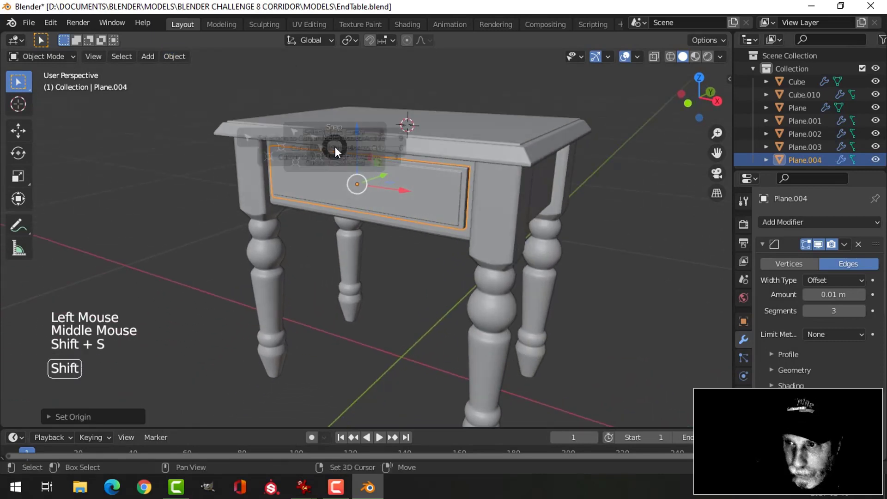
pyautogui.click(359, 229)
pyautogui.hotkey('shift', 'a')
pyautogui.moveTo(404, 207)
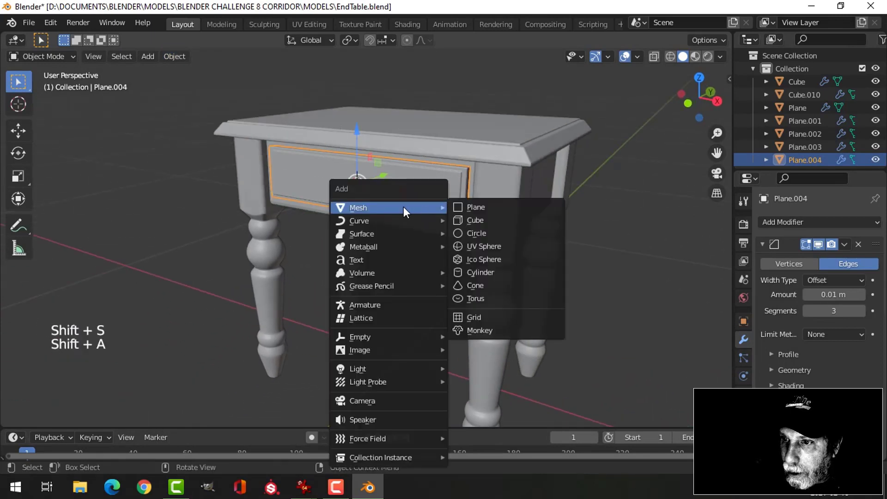
pyautogui.click(465, 232)
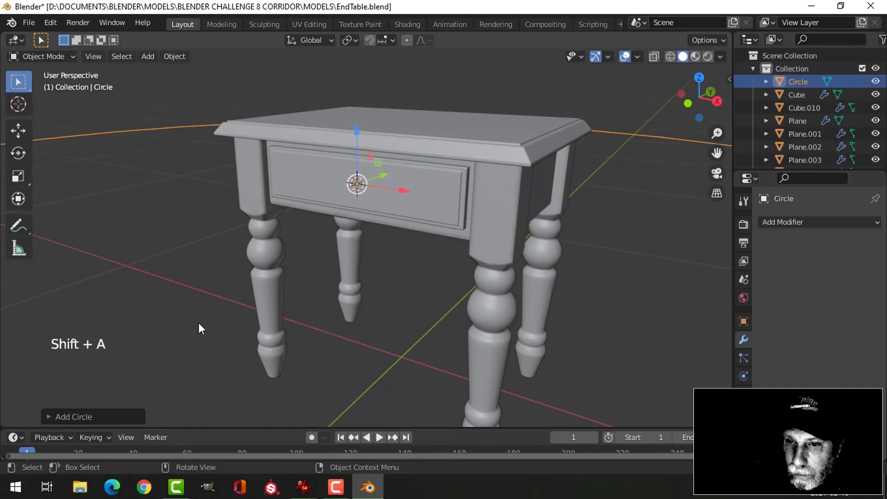
pyautogui.click(114, 417)
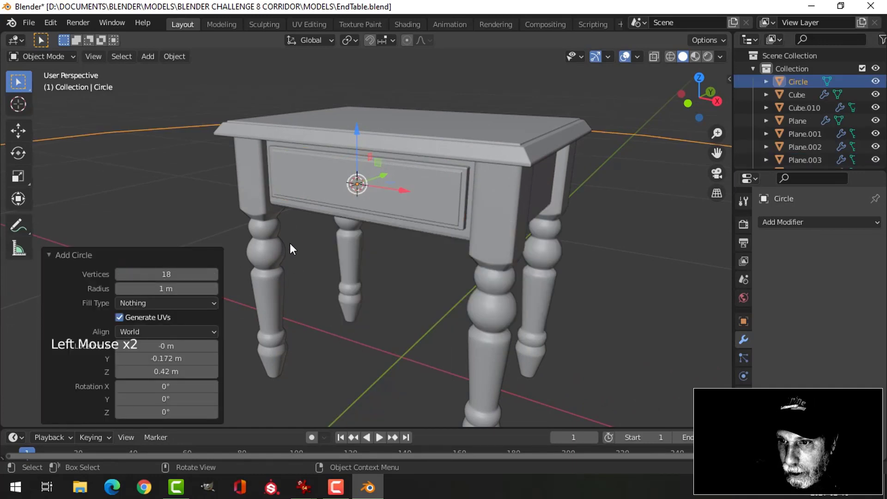
pyautogui.scroll(-2, 393, 242)
# - In Edit Mode, scale the circle to 0.05, rotate it 90° about X, and scale it down further
pyautogui.press('Tab')
pyautogui.press('1')
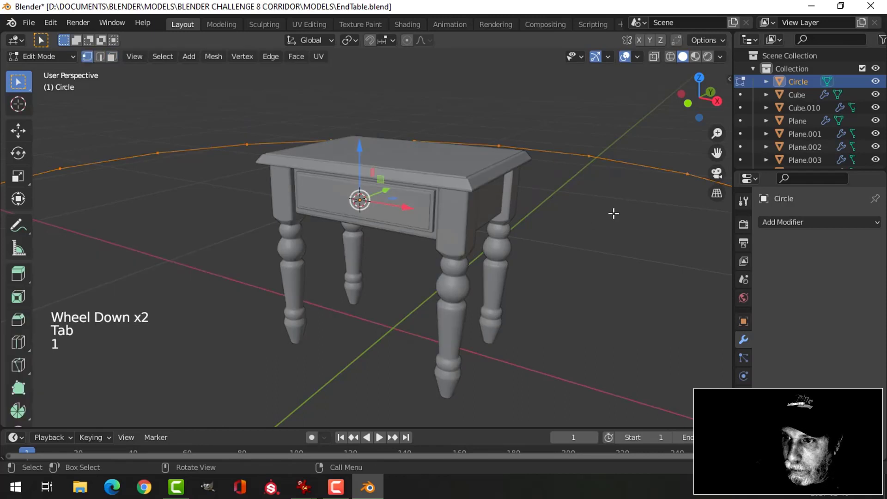
pyautogui.press('s')
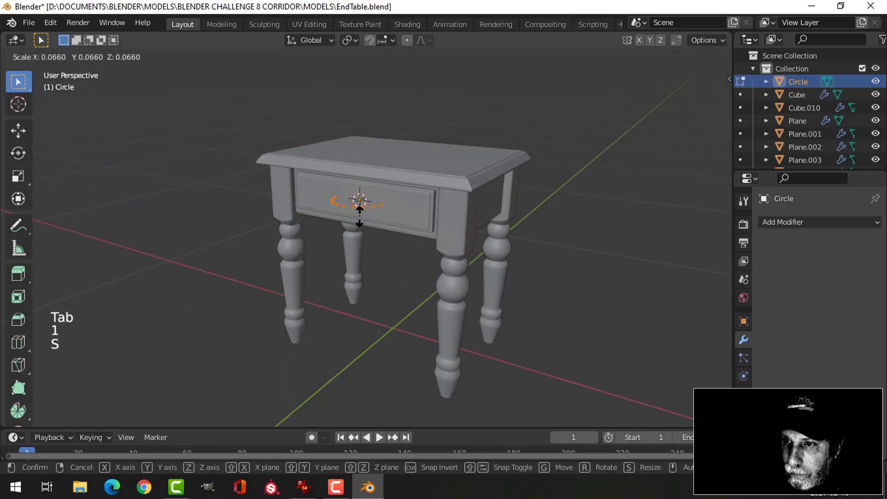
pyautogui.click(360, 202)
pyautogui.write('rx')
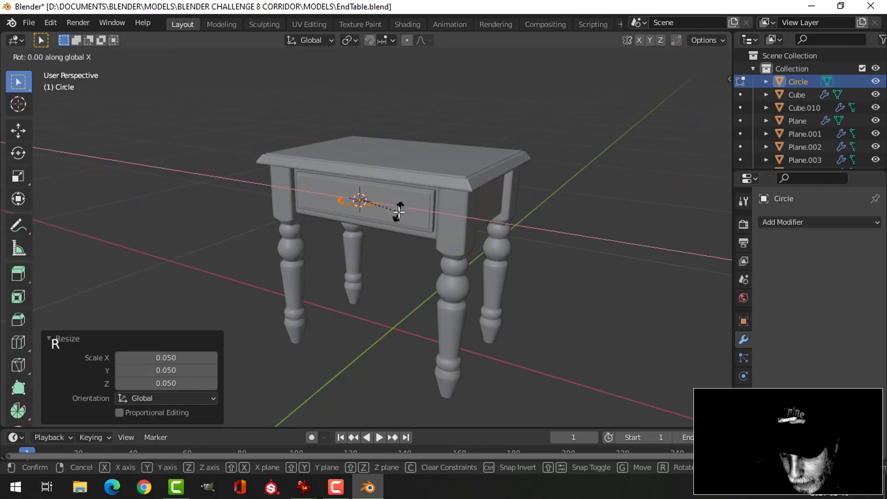
pyautogui.write('90')
pyautogui.press('Return')
pyautogui.press('s')
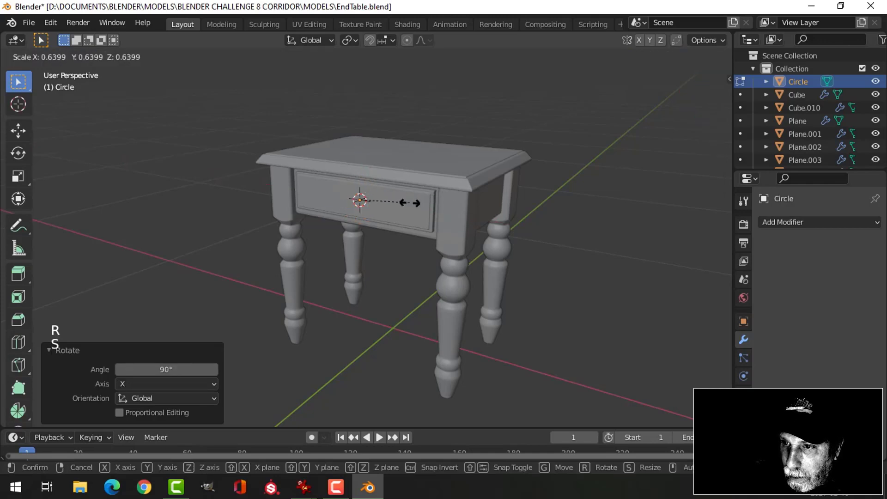
pyautogui.click(410, 203)
# - Move the circle about 0.04 m outward along Y in front of the drawer and scale it to 0.52
pyautogui.moveTo(410, 202); pyautogui.dragTo(376, 213, button='middle')
pyautogui.moveTo(413, 189); pyautogui.dragTo(398, 193)
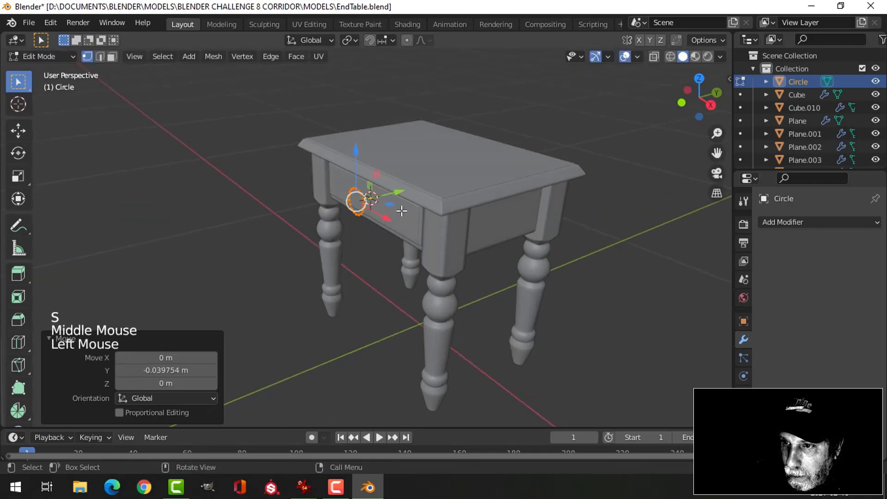
pyautogui.scroll(5, 401, 211)
pyautogui.moveTo(402, 211); pyautogui.dragTo(430, 212, button='middle')
pyautogui.press('s')
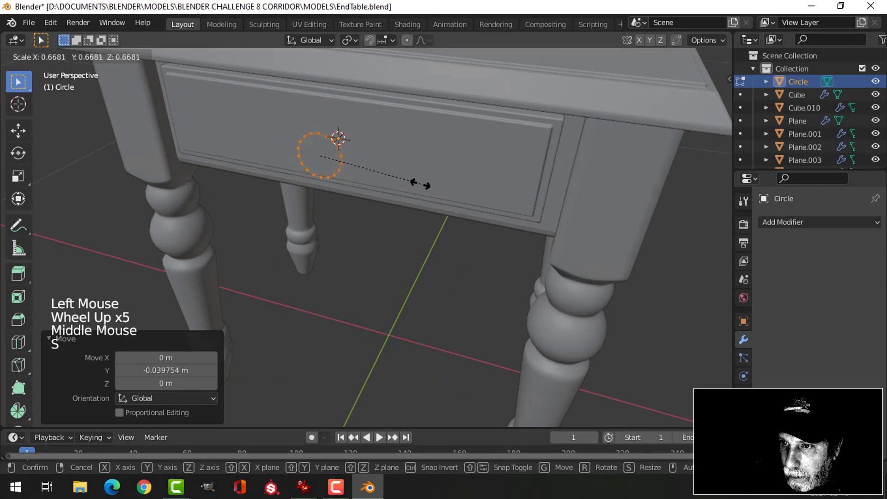
pyautogui.click(398, 177)
pyautogui.keyDown('shift'); pyautogui.moveTo(413, 182); pyautogui.dragTo(410, 252, button='middle'); pyautogui.keyUp('shift')
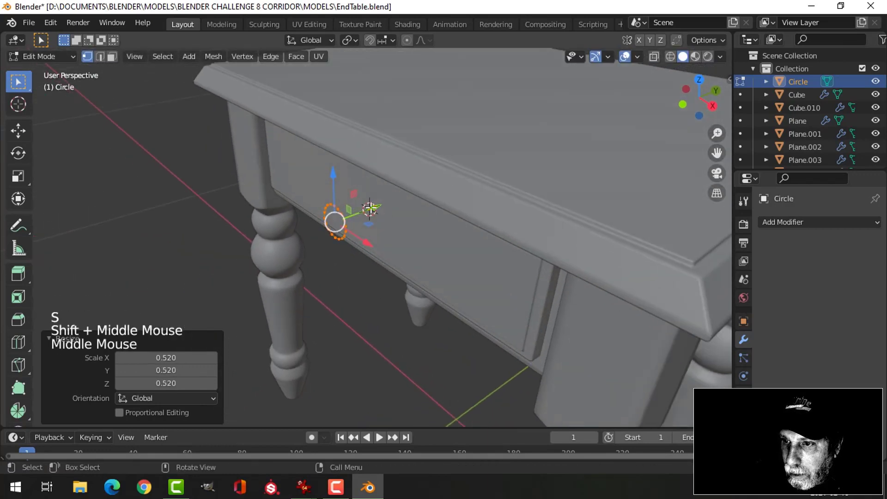
# - Move the circle about 0.028 m back along Y toward the drawer front and enlarge it by about 1.1
pyautogui.moveTo(380, 202); pyautogui.dragTo(399, 195)
pyautogui.moveTo(415, 229); pyautogui.dragTo(471, 209, button='middle')
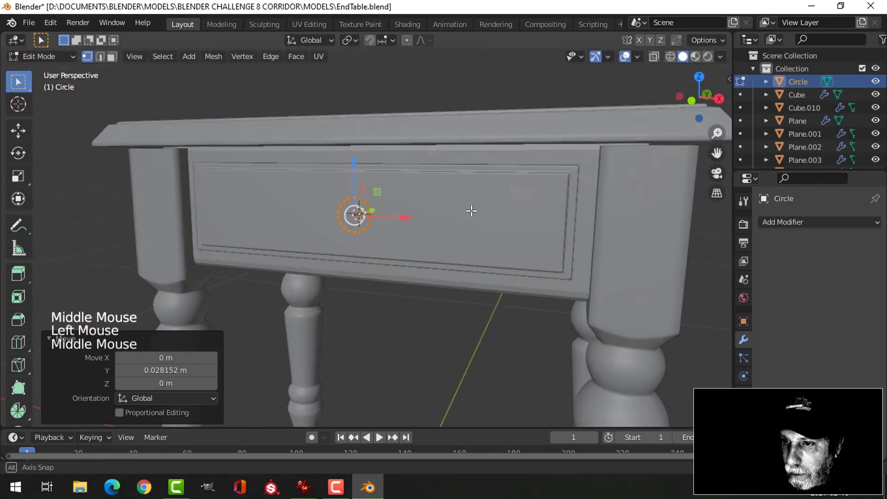
pyautogui.press('s')
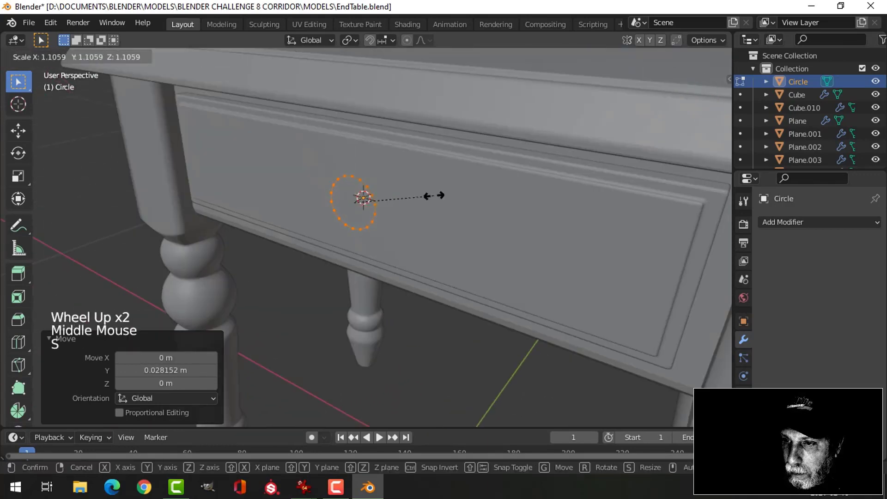
pyautogui.click(434, 196)
pyautogui.moveTo(434, 196); pyautogui.dragTo(412, 195, button='middle')
# - Extrude the circle outward along Y to start the knob's base, and scale the new front ring down in two passes
pyautogui.moveTo(393, 190); pyautogui.dragTo(393, 192)
pyautogui.press('e')
pyautogui.press('s')
pyautogui.click(472, 202)
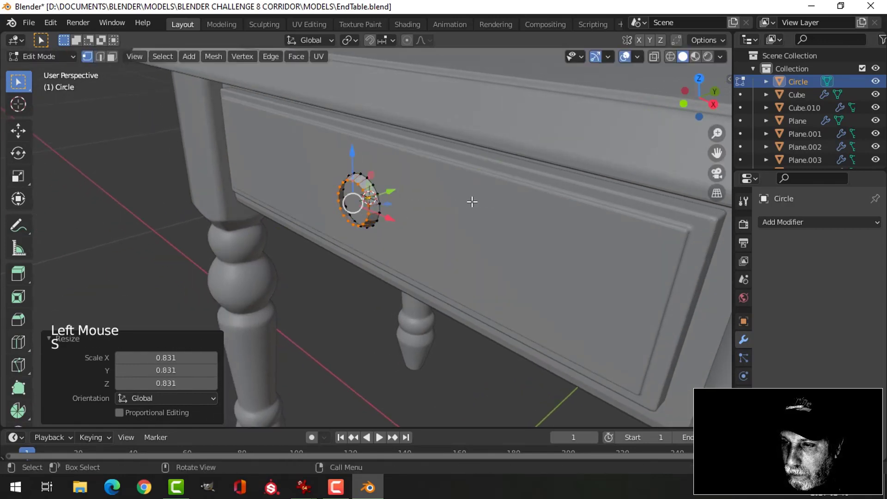
pyautogui.moveTo(421, 208); pyautogui.dragTo(402, 214, button='middle')
pyautogui.press('s')
pyautogui.click(459, 198)
# - Extrude the knob's front ring outward along Y twice, and enlarge the outermost ring by 1.14
pyautogui.press('e')
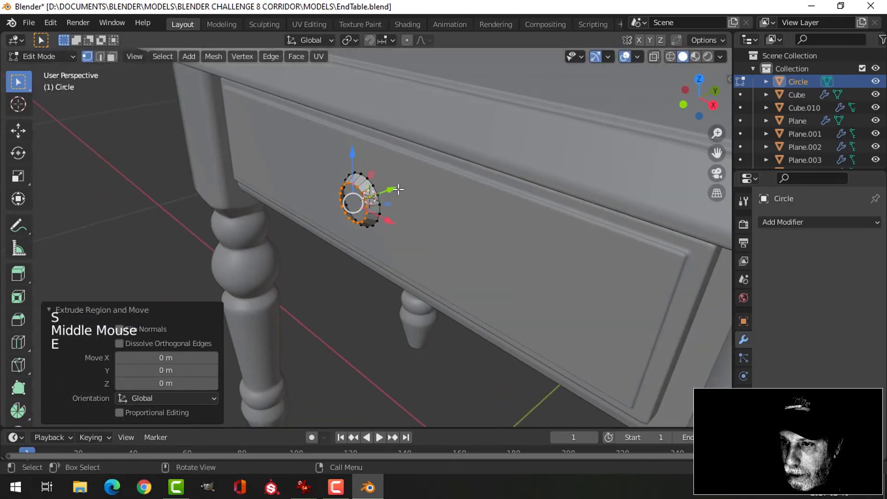
pyautogui.moveTo(398, 190); pyautogui.dragTo(392, 193)
pyautogui.moveTo(404, 199)
pyautogui.mouseDown(button='middle')
pyautogui.moveTo(438, 201)
pyautogui.moveTo(407, 210)
pyautogui.mouseUp(button='middle')
pyautogui.press('e')
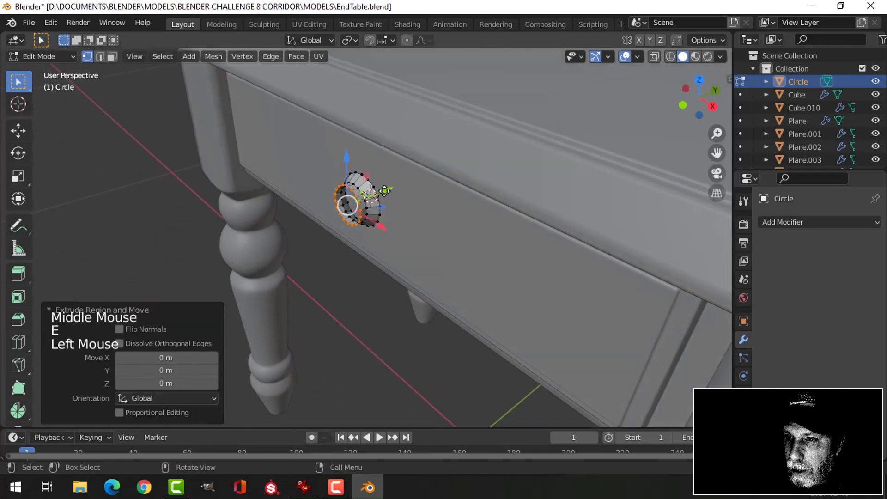
pyautogui.moveTo(385, 191); pyautogui.dragTo(377, 194)
pyautogui.press('s')
pyautogui.click(419, 209)
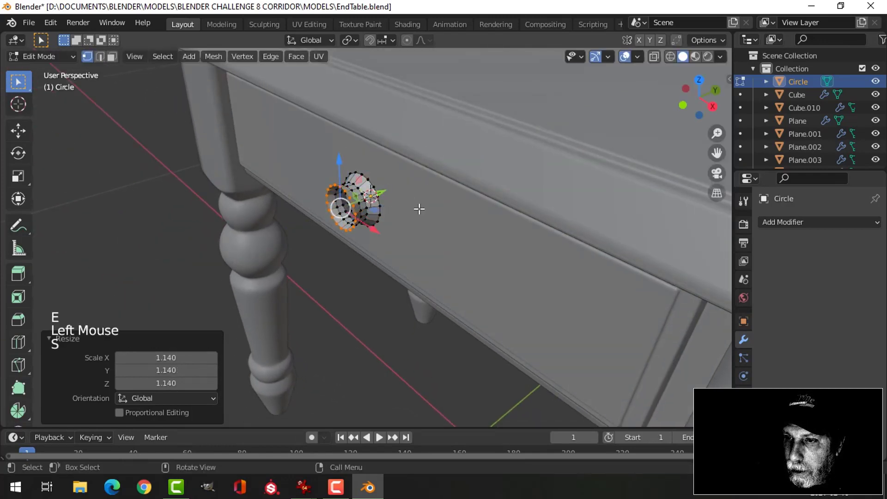
# - Extrude the front ring outward along Y again, then extrude it in place and scale the inner ring to about 0.632
pyautogui.moveTo(418, 209); pyautogui.dragTo(401, 210, button='middle')
pyautogui.press('e')
pyautogui.moveTo(393, 194); pyautogui.dragTo(380, 200)
pyautogui.moveTo(380, 201); pyautogui.dragTo(354, 182, button='middle')
pyautogui.press('e')
pyautogui.press('s')
pyautogui.click(391, 207)
pyautogui.scroll(2, 390, 207)
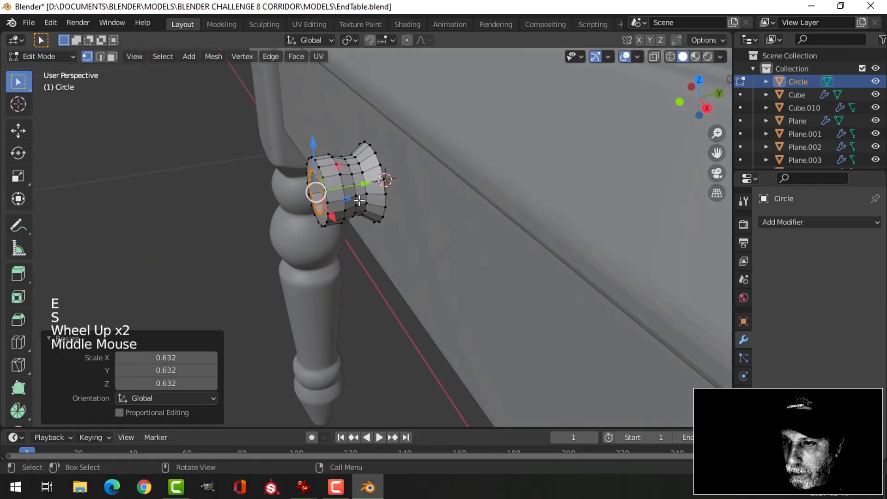
# - Narrow the knob's neck by scaling its middle edge loop to about 0.818 and scaling down the adjacent loop toward the base
pyautogui.hotkey('alt', 'a')
pyautogui.keyDown('alt'); pyautogui.keyDown('shift'); pyautogui.click(384, 187); pyautogui.keyUp('shift'); pyautogui.keyUp('alt')
pyautogui.press('s')
pyautogui.click(401, 206)
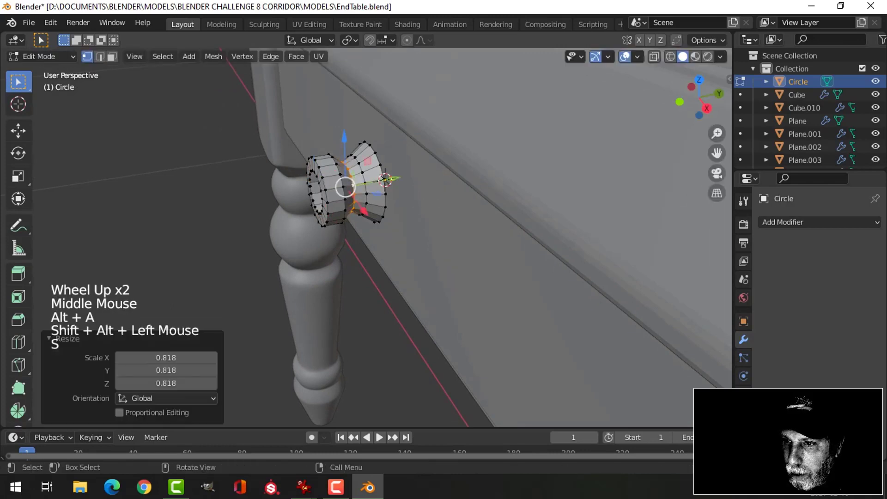
pyautogui.moveTo(402, 207)
pyautogui.mouseDown(button='middle')
pyautogui.moveTo(378, 205)
pyautogui.moveTo(398, 196)
pyautogui.mouseUp(button='middle')
pyautogui.hotkey('alt', 'a')
pyautogui.keyDown('alt'); pyautogui.keyDown('shift'); pyautogui.click(363, 194); pyautogui.keyUp('shift'); pyautogui.keyUp('alt')
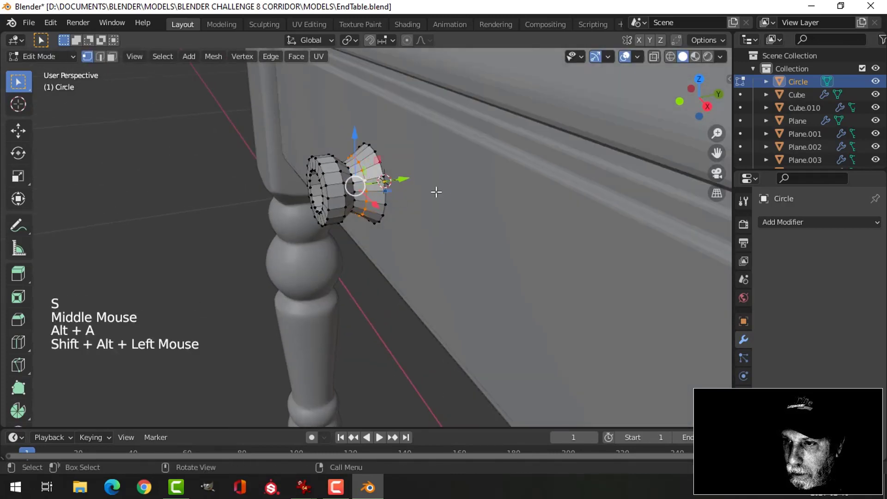
pyautogui.press('s')
pyautogui.click(437, 204)
# - Extrude the knob's rear rim about 0.004 m along Y toward the drawer front
pyautogui.hotkey('alt', 'a')
pyautogui.keyDown('alt'); pyautogui.keyDown('shift'); pyautogui.click(383, 178); pyautogui.keyUp('shift'); pyautogui.keyUp('alt')
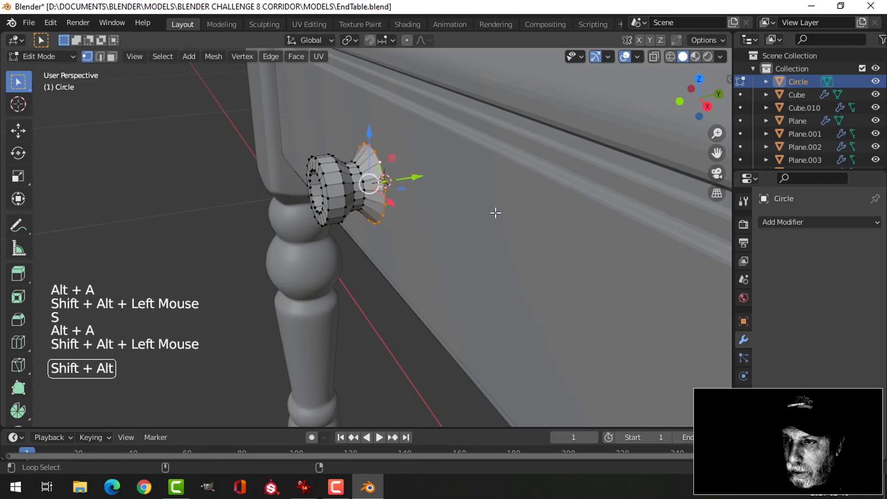
pyautogui.moveTo(495, 212); pyautogui.dragTo(502, 231, button='middle')
pyautogui.press('e')
pyautogui.click(420, 174)
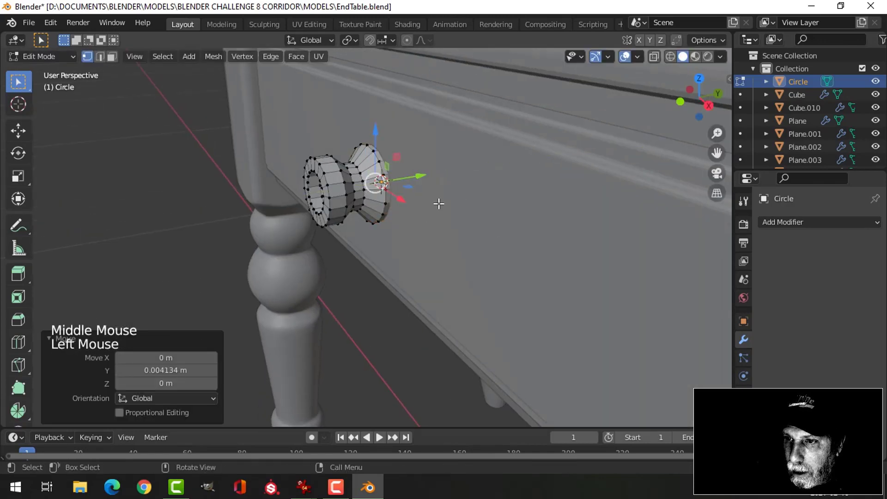
pyautogui.press('Tab')
pyautogui.moveTo(439, 204); pyautogui.dragTo(436, 231, button='middle')
pyautogui.hotkey('alt', 'a')
# - Select the inner ring of the knob's front and move it outward along Y to round the head
pyautogui.click(334, 187)
pyautogui.press('Tab')
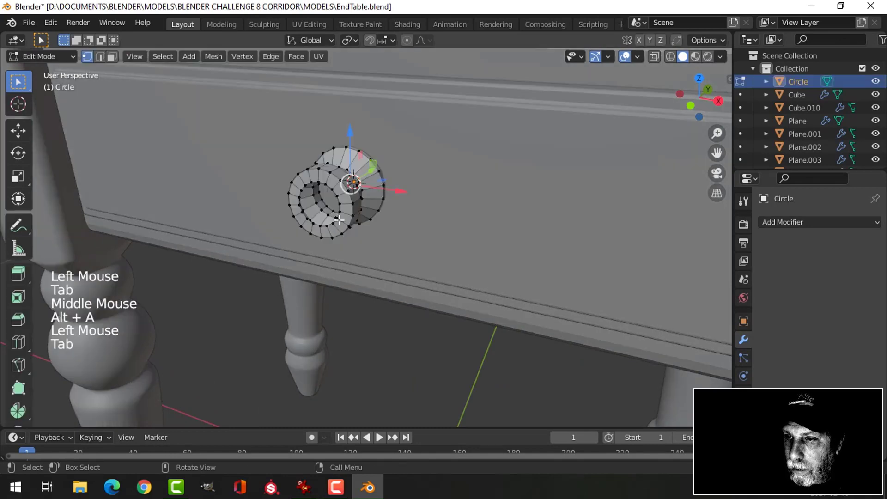
pyautogui.moveTo(333, 187); pyautogui.dragTo(366, 224, button='middle')
pyautogui.hotkey('alt', 'a')
pyautogui.keyDown('alt'); pyautogui.keyDown('shift'); pyautogui.click(343, 155); pyautogui.keyUp('shift'); pyautogui.keyUp('alt')
pyautogui.moveTo(428, 220); pyautogui.dragTo(335, 176, button='middle')
pyautogui.hotkey('alt', 'a')
pyautogui.scroll(2, 338, 207)
pyautogui.keyDown('alt'); pyautogui.keyDown('shift'); pyautogui.click(319, 181); pyautogui.keyUp('shift'); pyautogui.keyUp('alt')
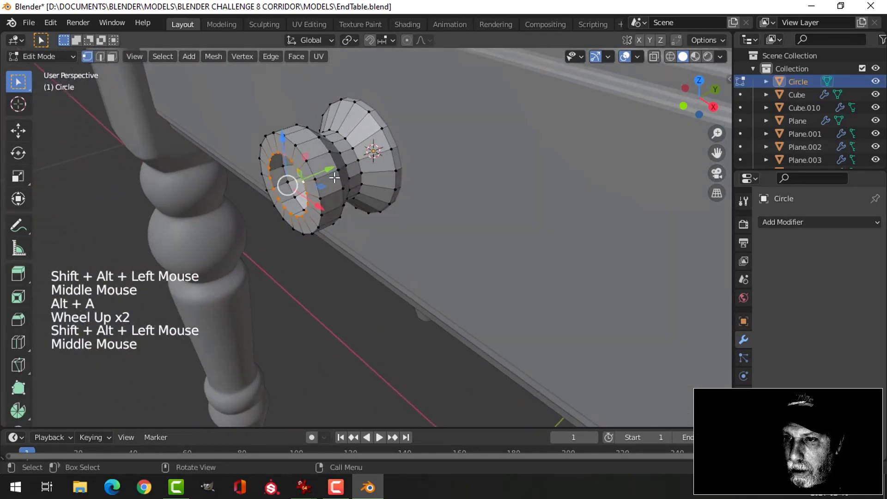
pyautogui.moveTo(335, 168); pyautogui.dragTo(319, 175)
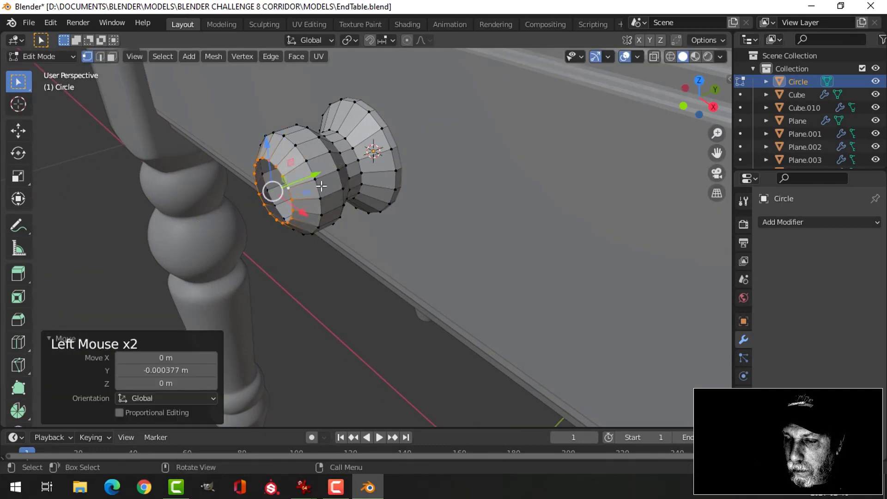
# - Extrude the front ring in place and scale it inward to form a narrow lip
pyautogui.moveTo(319, 174); pyautogui.dragTo(444, 241, button='middle')
pyautogui.press('e')
pyautogui.press('s')
pyautogui.click(425, 230)
# - Extrude the inner ring about 0.0018 m along Y into the knob and scale it to shape a shallow recess
pyautogui.scroll(1, 430, 239)
pyautogui.moveTo(443, 240); pyautogui.dragTo(403, 233, button='middle')
pyautogui.press('e')
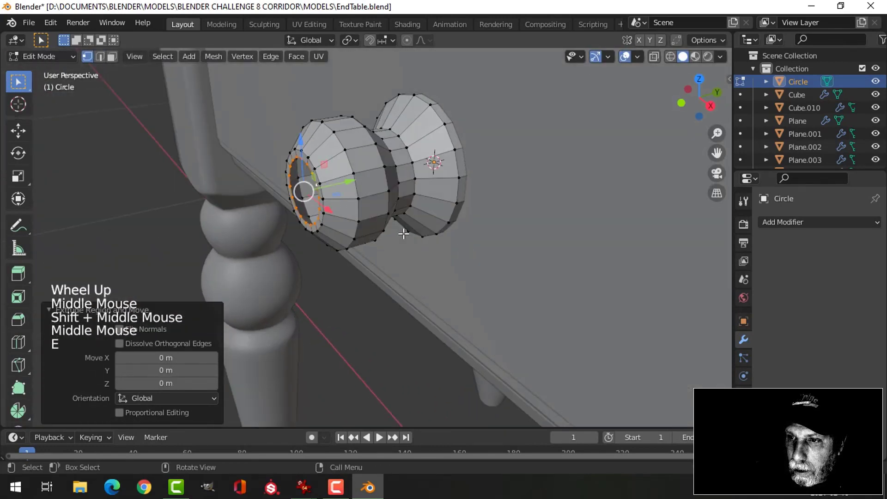
pyautogui.moveTo(351, 178); pyautogui.dragTo(406, 224)
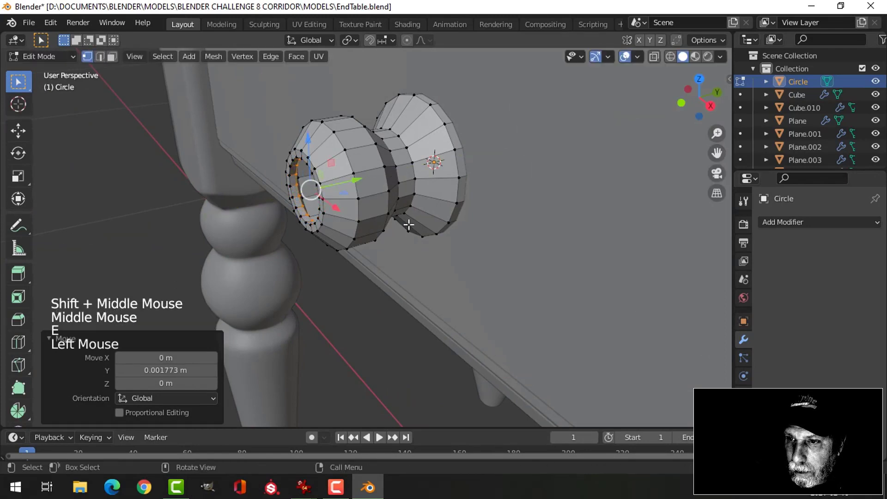
pyautogui.press('s')
pyautogui.click(405, 238)
# - Extrude the recess's innermost ring in place and scale it inward
pyautogui.moveTo(404, 238); pyautogui.dragTo(477, 247, button='middle')
pyautogui.press('e')
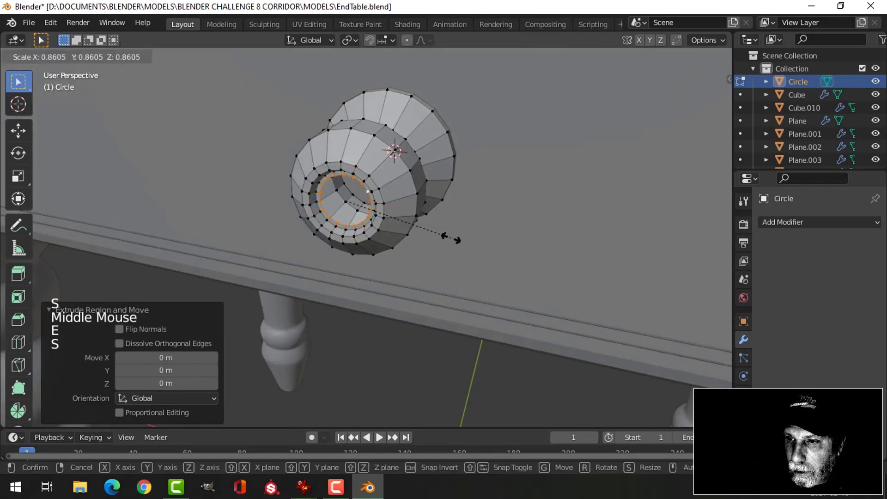
pyautogui.press('s')
pyautogui.press('m')
pyautogui.click(445, 238)
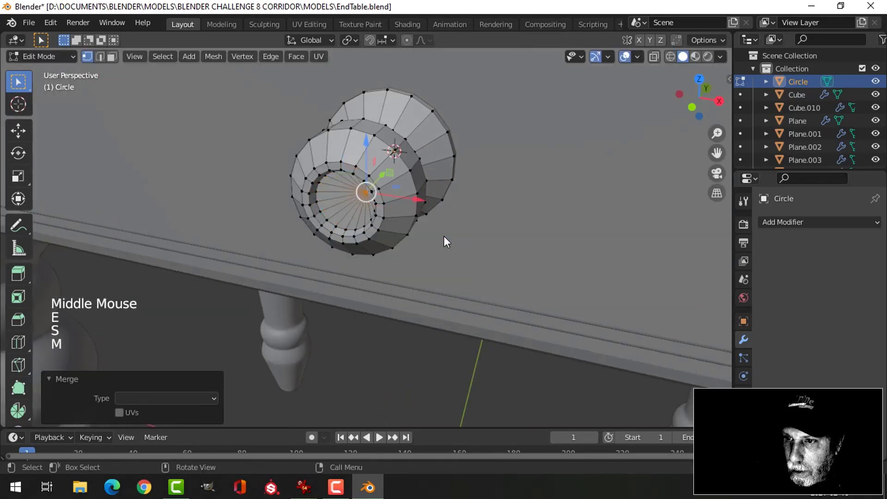
pyautogui.hotkey('ctrl', 'z')
# - Merge the innermost ring at its center to close the knob's front face, and return to Object Mode
pyautogui.press('m')
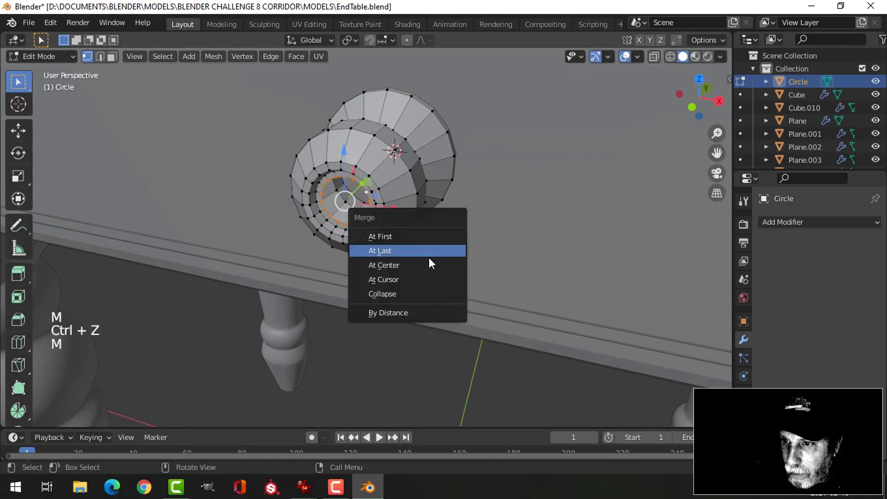
pyautogui.click(444, 264)
pyautogui.press('Tab')
pyautogui.moveTo(438, 234); pyautogui.dragTo(353, 204, button='middle')
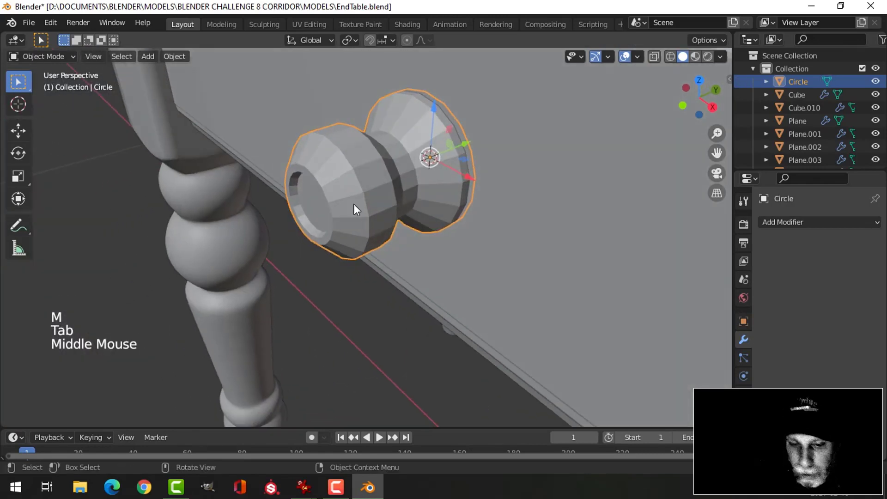
# - Add a level 1 subdivision surface to the knob and shade it smooth
pyautogui.hotkey('ctrl', '1')
pyautogui.rightClick(351, 173)
pyautogui.click(350, 170)
# - In Edit Mode, cut two edge loops into the knob's flared base, one close to the neck and one near the rear rim
pyautogui.moveTo(352, 172); pyautogui.dragTo(414, 158, button='middle')
pyautogui.press('Tab')
pyautogui.hotkey('alt', 'a')
pyautogui.hotkey('ctrl', 'r')
pyautogui.click(415, 155)
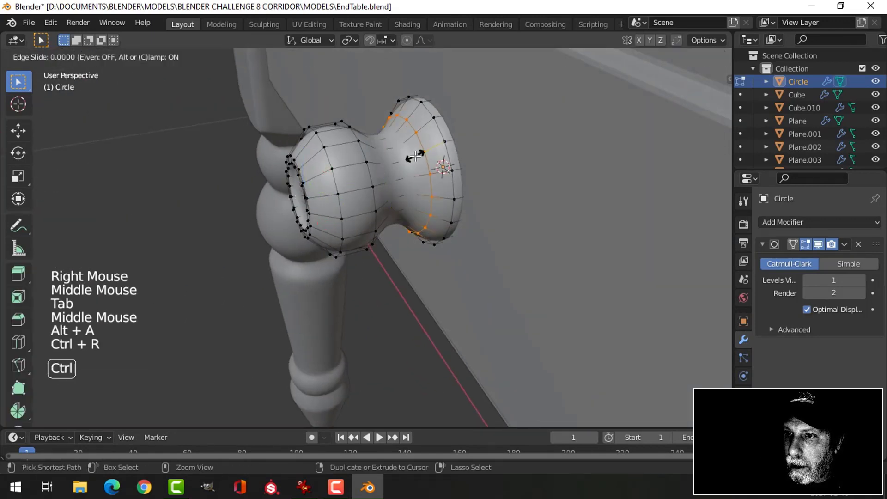
pyautogui.click(397, 164)
pyautogui.hotkey('ctrl', 'r')
pyautogui.click(423, 153)
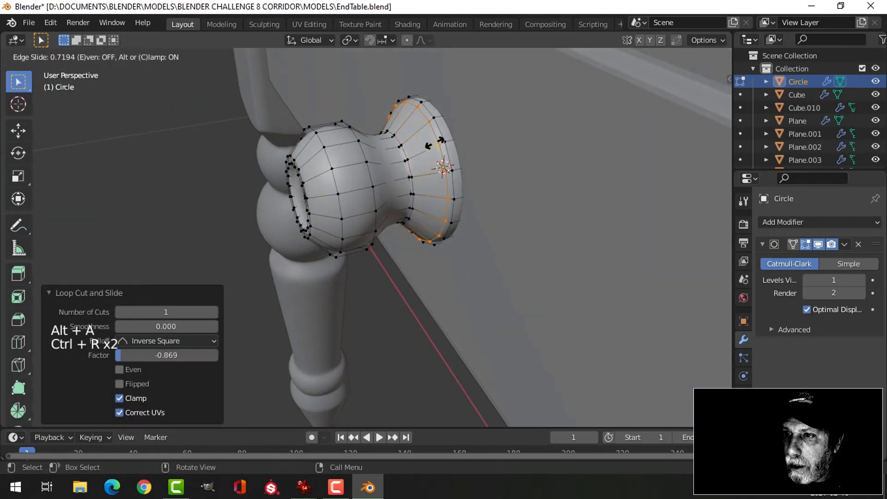
pyautogui.click(436, 143)
# - Cut an edge loop around the knob's neck, slid toward the head, and return to Object Mode
pyautogui.hotkey('ctrl', 'r')
pyautogui.click(391, 148)
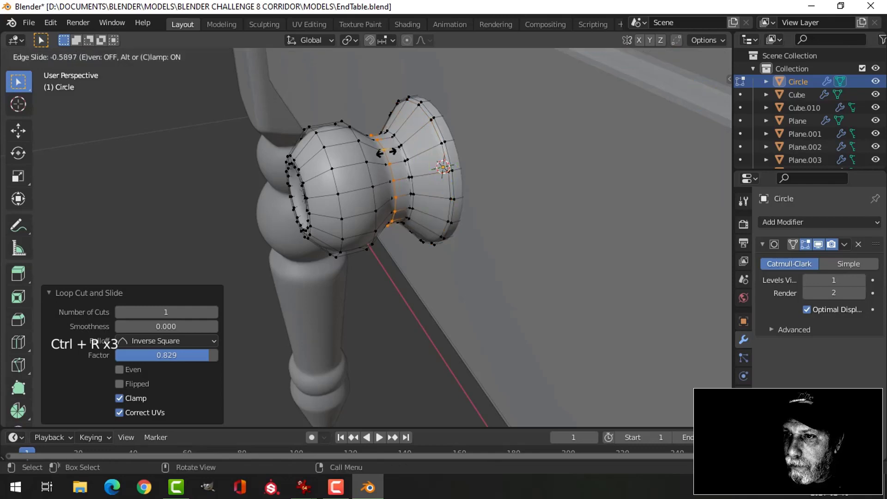
pyautogui.click(387, 152)
pyautogui.moveTo(387, 152); pyautogui.dragTo(406, 185, button='middle')
pyautogui.press('Tab')
pyautogui.moveTo(436, 223); pyautogui.dragTo(410, 181, button='middle')
pyautogui.hotkey('alt', 'a')
# - Cut an edge loop into the back of the knob's head, slid close to its junction with the neck
pyautogui.scroll(2, 427, 227)
pyautogui.click(410, 180)
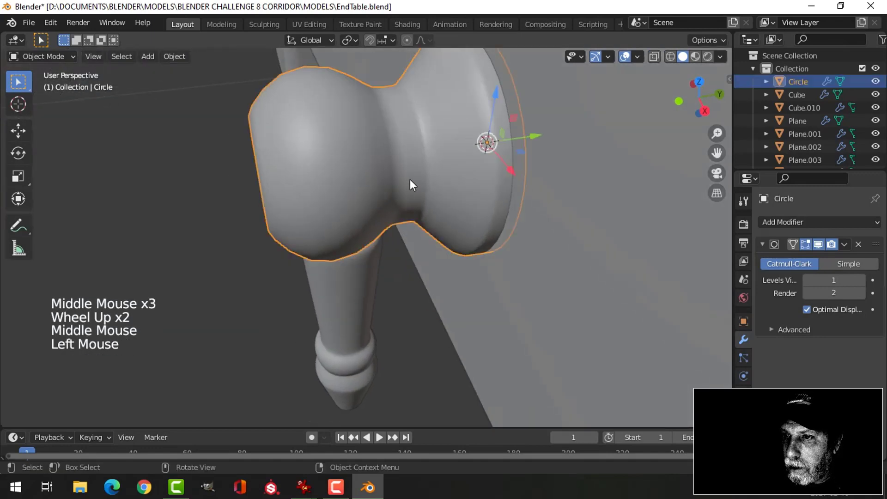
pyautogui.press('Tab')
pyautogui.scroll(3, 455, 148)
pyautogui.hotkey('alt', 'a')
pyautogui.moveTo(456, 148); pyautogui.dragTo(452, 154, button='middle')
pyautogui.scroll(-2, 376, 141)
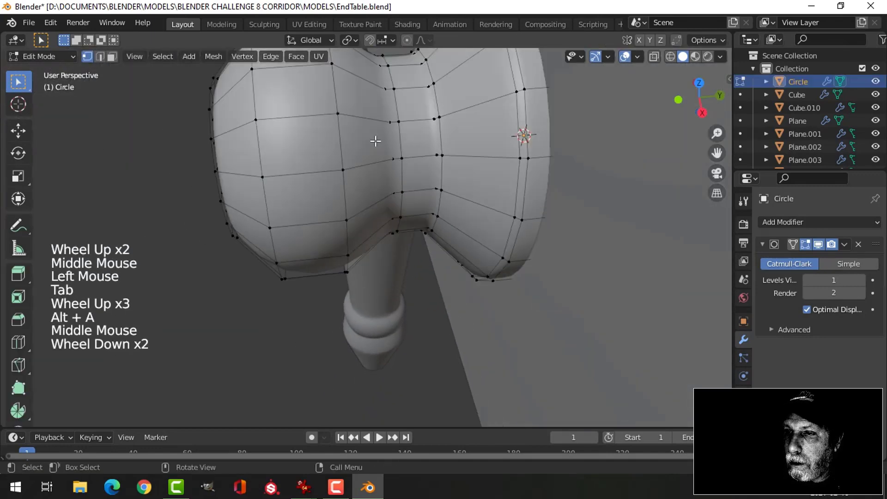
pyautogui.click(369, 128)
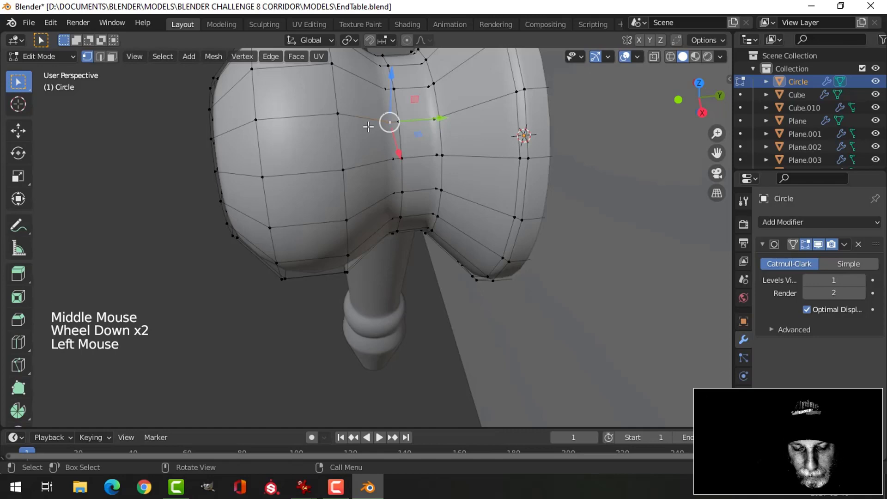
pyautogui.hotkey('ctrl', 'r')
pyautogui.click(370, 125)
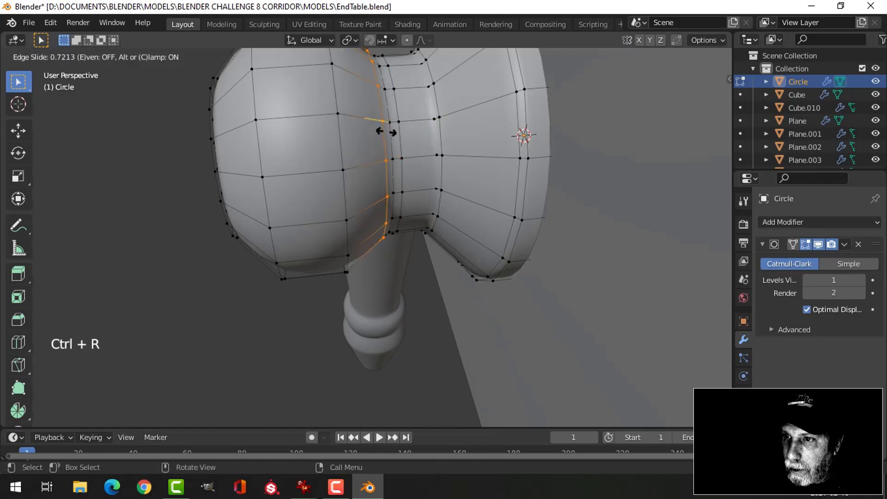
pyautogui.press('Tab')
pyautogui.press('Tab')
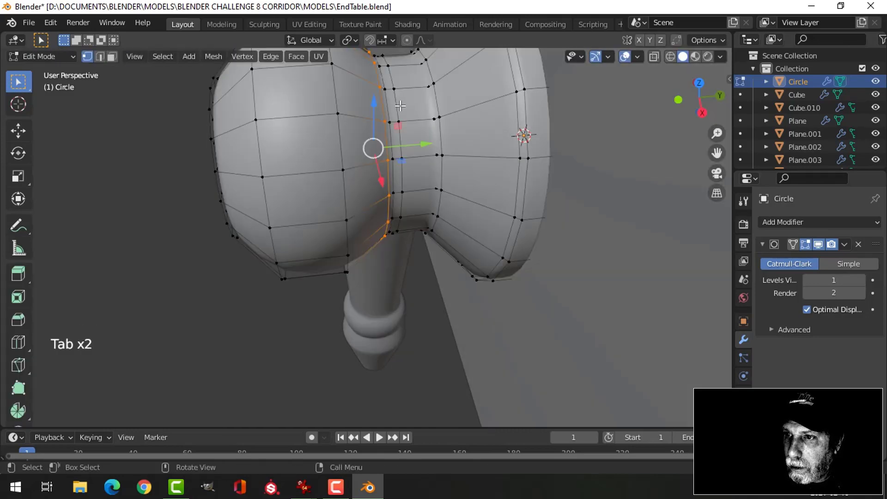
# - Select the added edge loop on the knob's neck and move it along Y
pyautogui.hotkey('alt', 'a')
pyautogui.keyDown('alt'); pyautogui.keyDown('shift'); pyautogui.click(398, 105); pyautogui.keyUp('shift'); pyautogui.keyUp('alt')
pyautogui.moveTo(437, 143); pyautogui.dragTo(428, 168)
pyautogui.press('Tab')
pyautogui.scroll(-3, 432, 180)
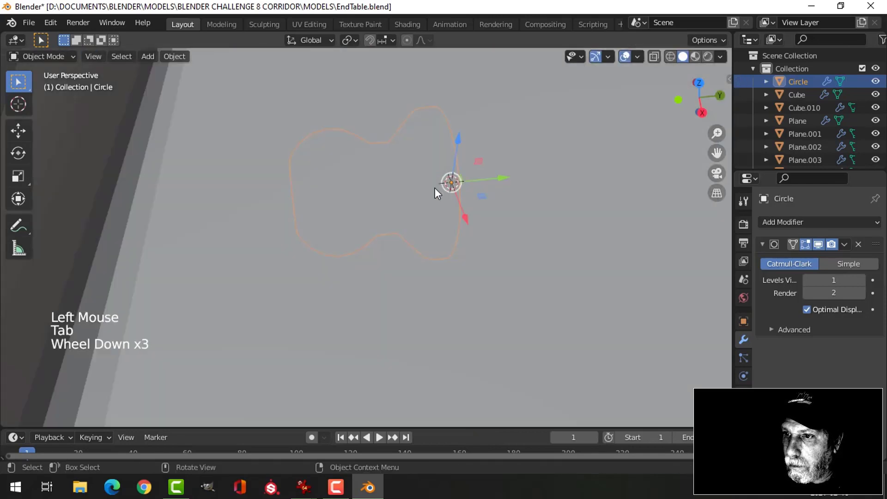
# - Move the neck's edge loop about 0.0026 m along Y toward the flared base
pyautogui.hotkey('alt', 'a')
pyautogui.moveTo(434, 187); pyautogui.dragTo(439, 219, button='middle')
pyautogui.scroll(-2, 457, 183)
pyautogui.scroll(2, 417, 196)
pyautogui.click(416, 170)
pyautogui.press('Tab')
pyautogui.hotkey('alt', 'a')
pyautogui.scroll(2, 429, 170)
pyautogui.scroll(2, 433, 171)
pyautogui.keyDown('alt'); pyautogui.keyDown('shift'); pyautogui.click(433, 171); pyautogui.keyUp('shift'); pyautogui.keyUp('alt')
pyautogui.moveTo(435, 231); pyautogui.dragTo(461, 222)
pyautogui.moveTo(461, 223); pyautogui.dragTo(419, 208, button='middle')
# - Cut an edge loop around the neck, slid close to the knob's head, and leave Edit Mode
pyautogui.hotkey('ctrl', 'r')
pyautogui.click(389, 187)
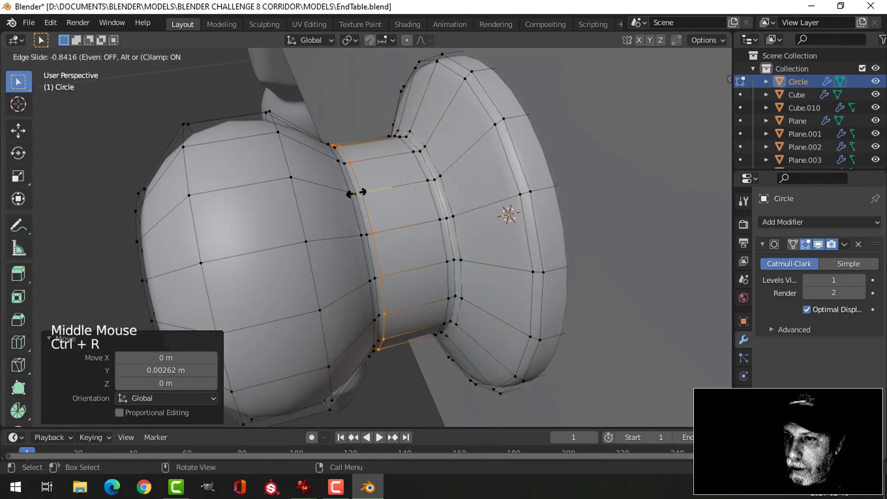
pyautogui.click(358, 193)
pyautogui.press('Tab')
pyautogui.scroll(-3, 342, 236)
pyautogui.hotkey('alt', 'a')
# - Cut an edge loop around the edge of the recess in the knob's front face, and leave Edit Mode
pyautogui.moveTo(327, 286); pyautogui.dragTo(360, 101, button='middle')
pyautogui.scroll(-3, 464, 247)
pyautogui.scroll(-3, 462, 250)
pyautogui.scroll(2, 410, 272)
pyautogui.scroll(3, 369, 270)
pyautogui.click(356, 260)
pyautogui.press('Tab')
pyautogui.scroll(2, 359, 269)
pyautogui.hotkey('alt', 'a')
pyautogui.press('3')
pyautogui.press('2')
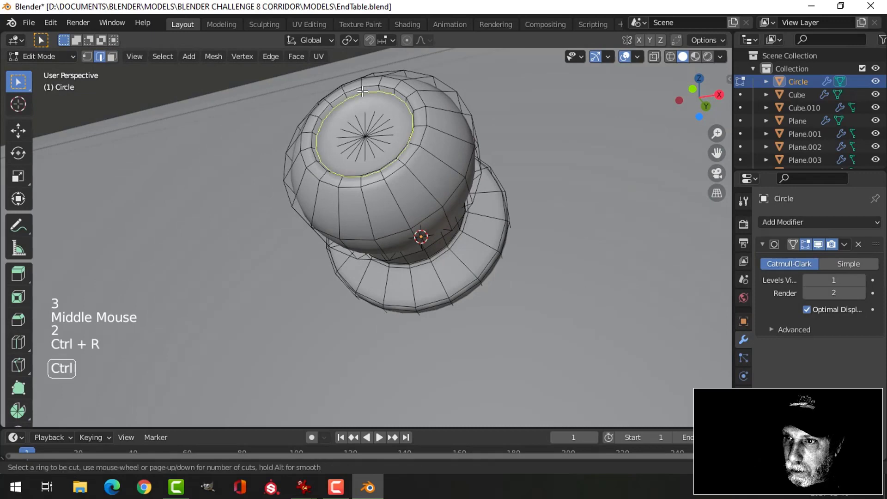
pyautogui.click(363, 91)
pyautogui.click(362, 91)
pyautogui.press('Tab')
pyautogui.scroll(-3, 447, 125)
pyautogui.hotkey('alt', 'a')
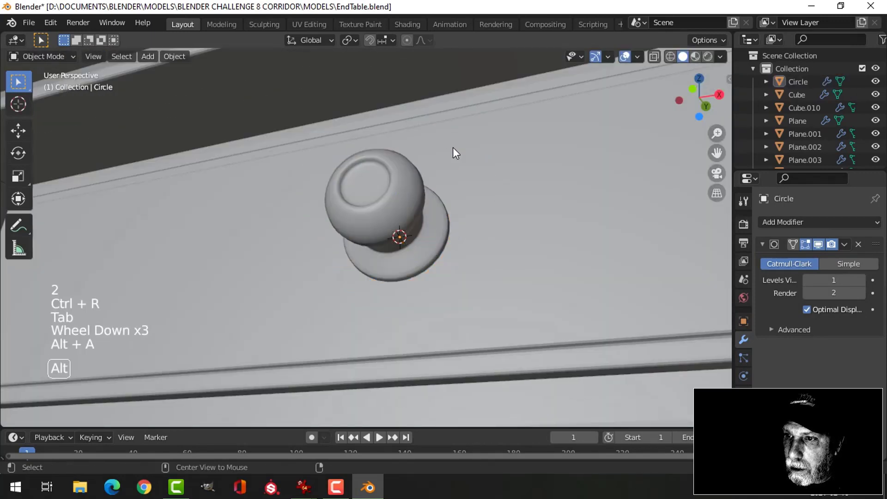
# - Save the end table file
pyautogui.moveTo(453, 147); pyautogui.dragTo(393, 254, button='middle')
pyautogui.scroll(-2, 435, 248)
pyautogui.hotkey('ctrl', 's')
# - Grow a selection from the centre of the knob's front face to the neck, and move the head along Y toward the drawer
pyautogui.scroll(-1, 440, 241)
pyautogui.scroll(2, 392, 267)
pyautogui.moveTo(393, 254); pyautogui.dragTo(378, 271, button='middle')
pyautogui.press('Tab')
pyautogui.scroll(2, 373, 273)
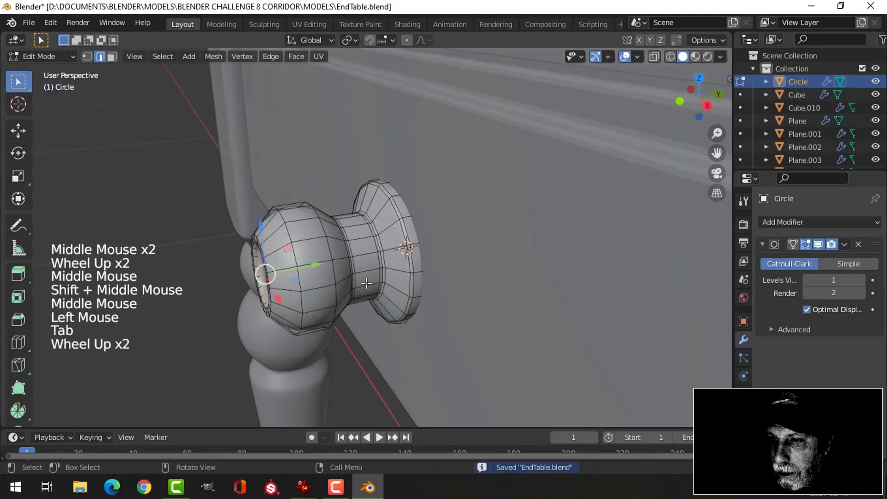
pyautogui.hotkey('alt', 'a')
pyautogui.moveTo(388, 273); pyautogui.dragTo(405, 270, button='middle')
pyautogui.press('1')
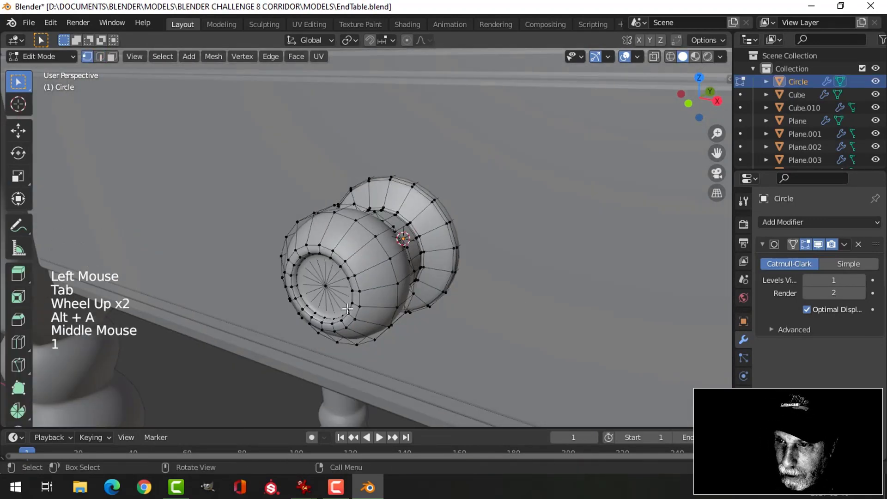
pyautogui.click(325, 287)
pyautogui.press('ctrl+KP_Add')
pyautogui.press('ctrl+KP_Add')
pyautogui.press('ctrl+KP_Add')
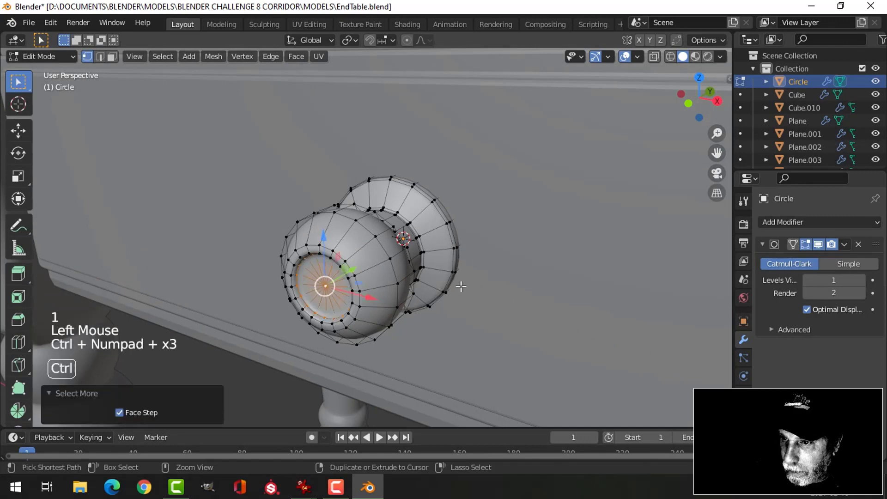
pyautogui.press('ctrl+KP_Add')
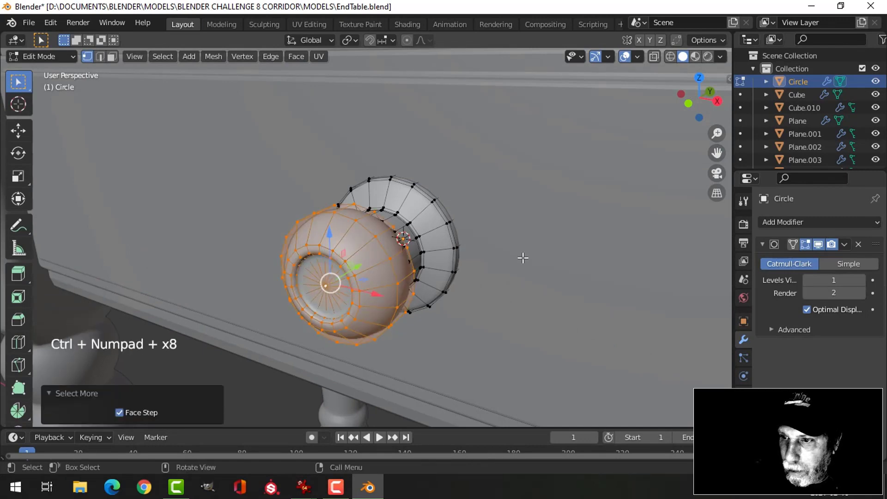
pyautogui.moveTo(523, 258); pyautogui.dragTo(481, 281, button='middle')
pyautogui.scroll(3, 462, 287)
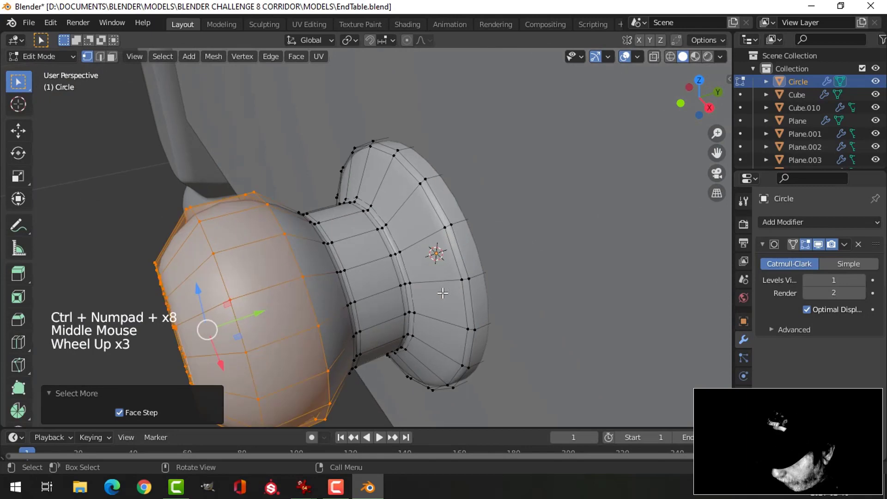
pyautogui.press('ctrl+KP_Add')
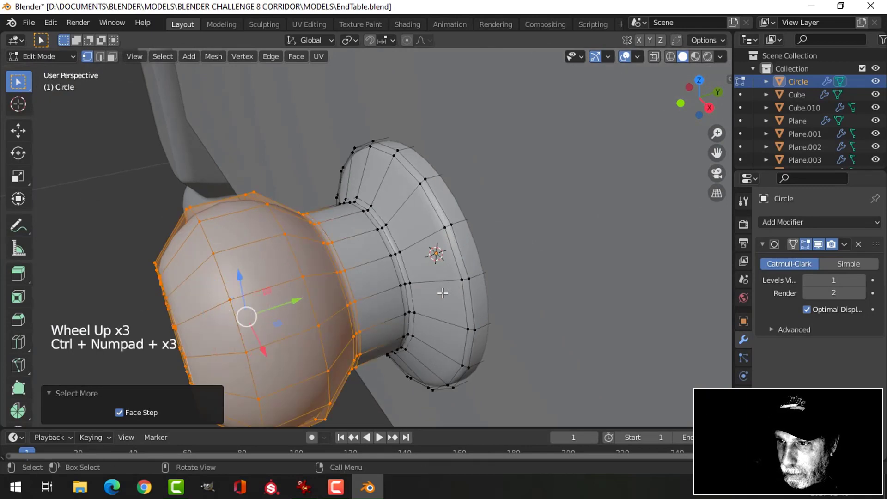
pyautogui.moveTo(300, 303); pyautogui.dragTo(333, 282)
pyautogui.scroll(-2, 333, 282)
pyautogui.press('Tab')
pyautogui.hotkey('alt', 'a')
# - Add an 18-vertex mesh circle at the 3D cursor on the knob and scale it by about 0.028 in Edit Mode
pyautogui.moveTo(368, 304); pyautogui.dragTo(429, 277, button='middle')
pyautogui.scroll(-4, 414, 290)
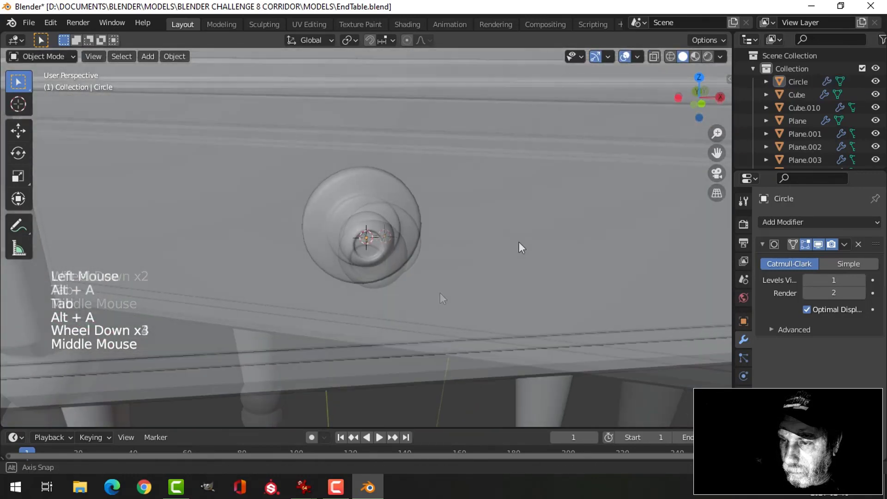
pyautogui.moveTo(521, 245); pyautogui.dragTo(494, 263, button='middle')
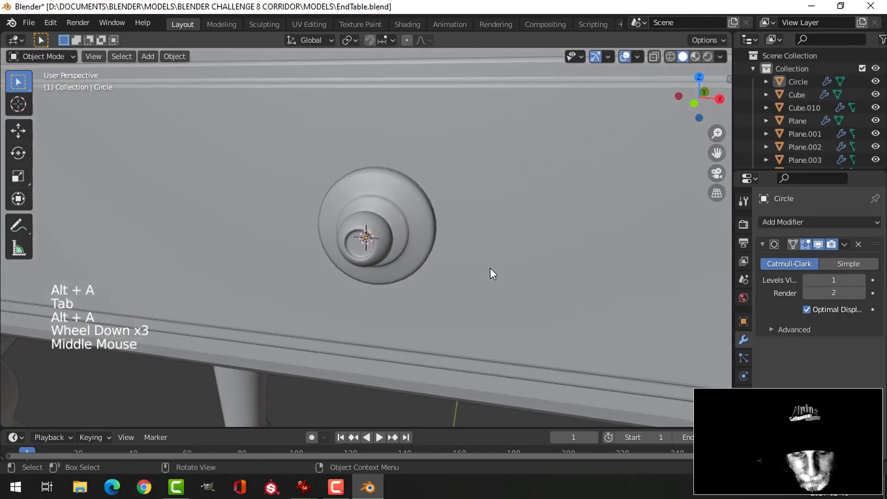
pyautogui.hotkey('shift', 'a')
pyautogui.moveTo(476, 207)
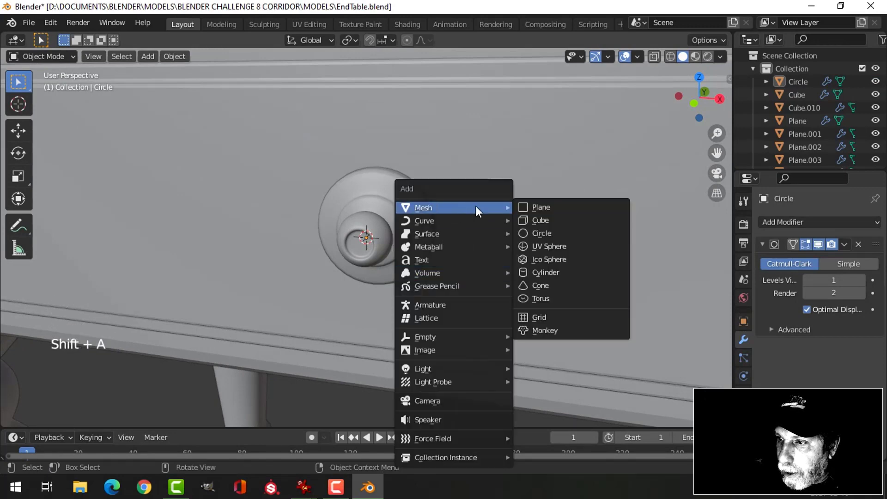
pyautogui.click(537, 232)
pyautogui.scroll(-3, 283, 295)
pyautogui.scroll(-8, 422, 254)
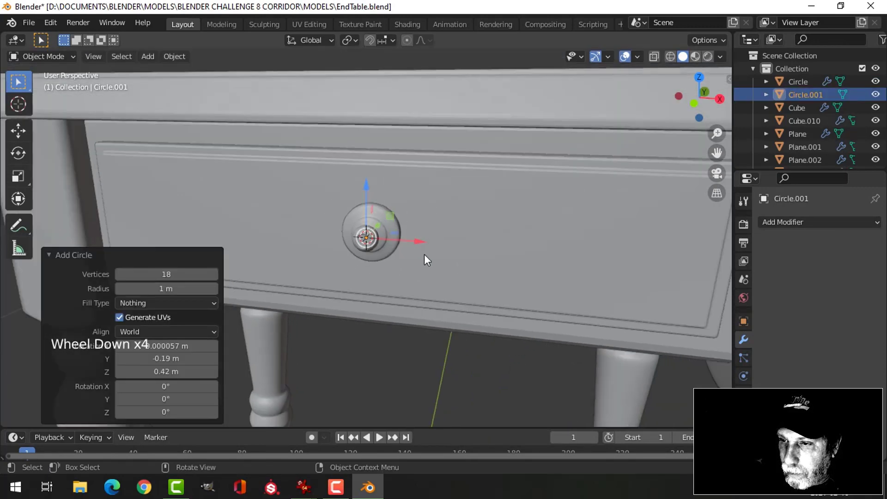
pyautogui.press('Tab')
pyautogui.press('1')
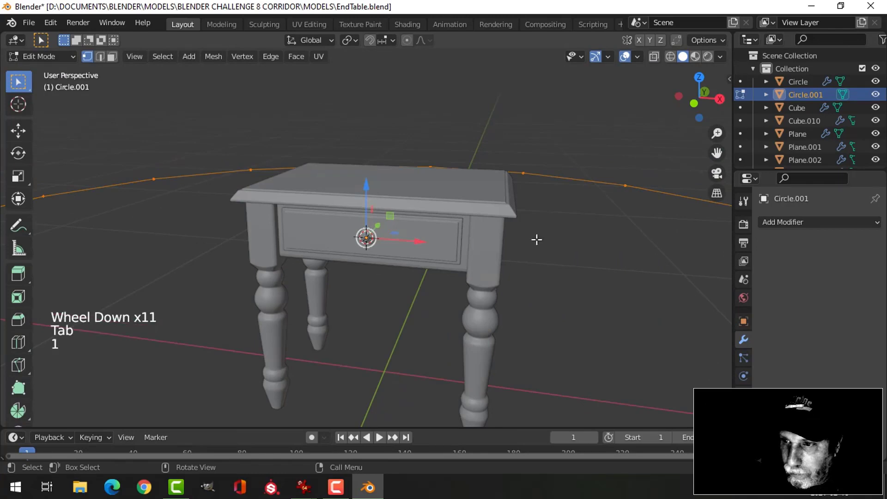
pyautogui.press('s')
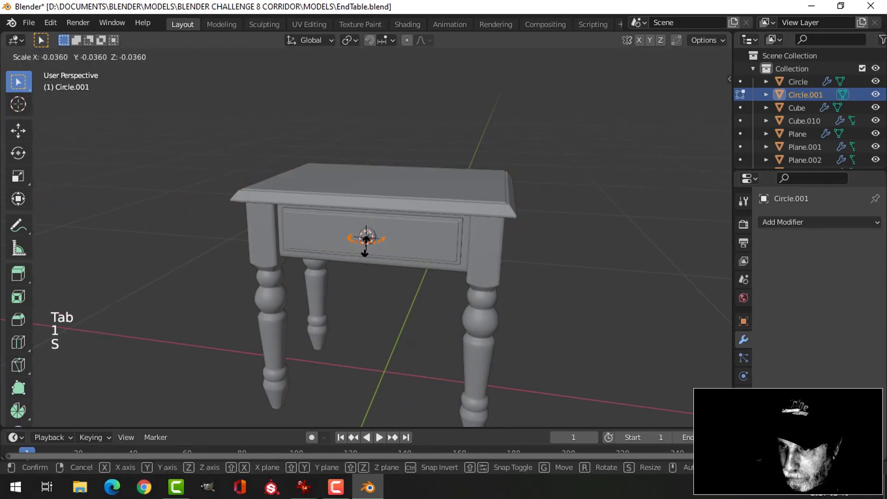
pyautogui.click(366, 239)
pyautogui.press('KP_Decimal')
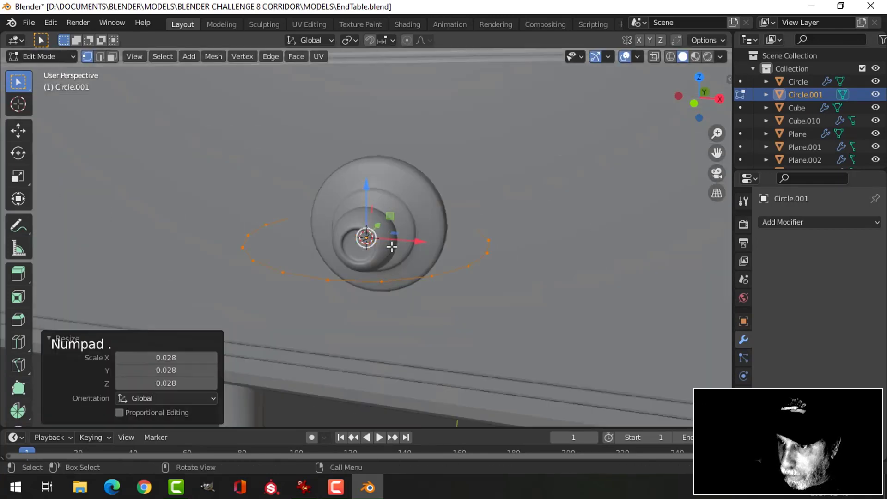
# - Shrink the circle by about 0.887, rotate it 90° about the X axis, and shrink it again by about 0.653
pyautogui.scroll(-3, 394, 248)
pyautogui.press('s')
pyautogui.click(507, 262)
pyautogui.moveTo(507, 263); pyautogui.dragTo(414, 276, button='middle')
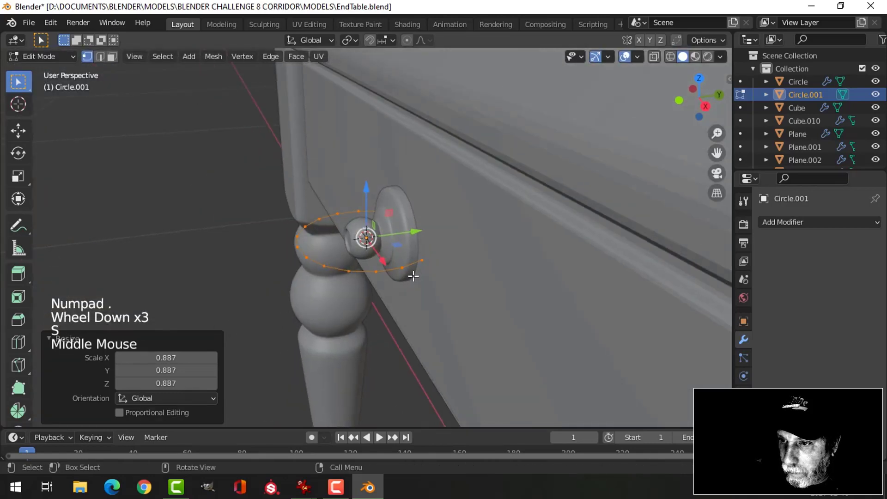
pyautogui.press('r')
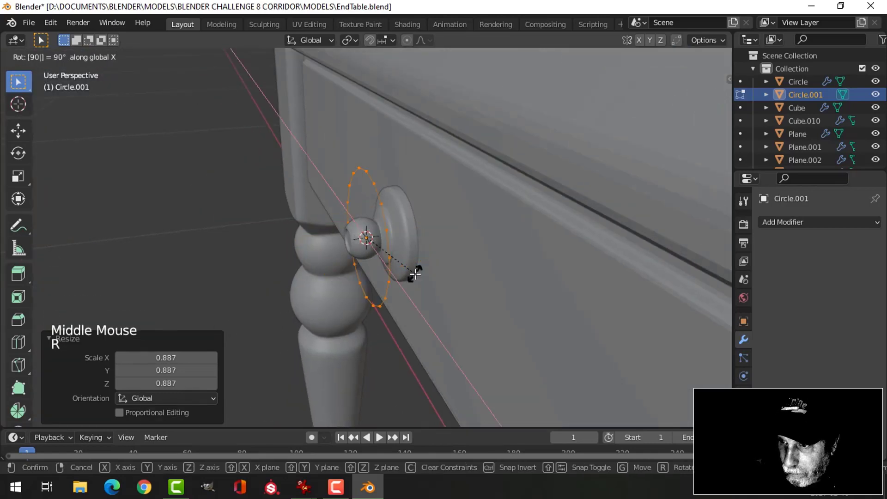
pyautogui.click(415, 275)
pyautogui.press('s')
pyautogui.click(426, 251)
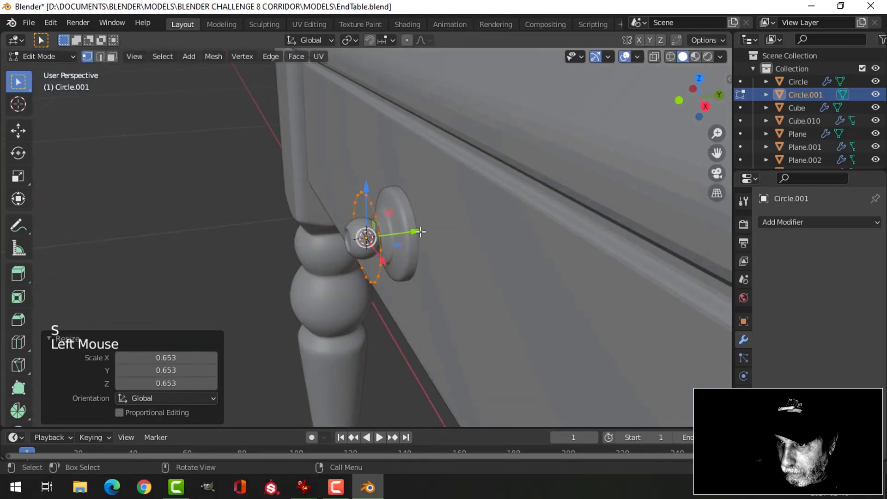
# - Move the circle about -0.0033 m along Y and -0.0125 m along Z, and scale it down
pyautogui.moveTo(420, 232); pyautogui.dragTo(404, 234)
pyautogui.moveTo(400, 263); pyautogui.dragTo(481, 245, button='middle')
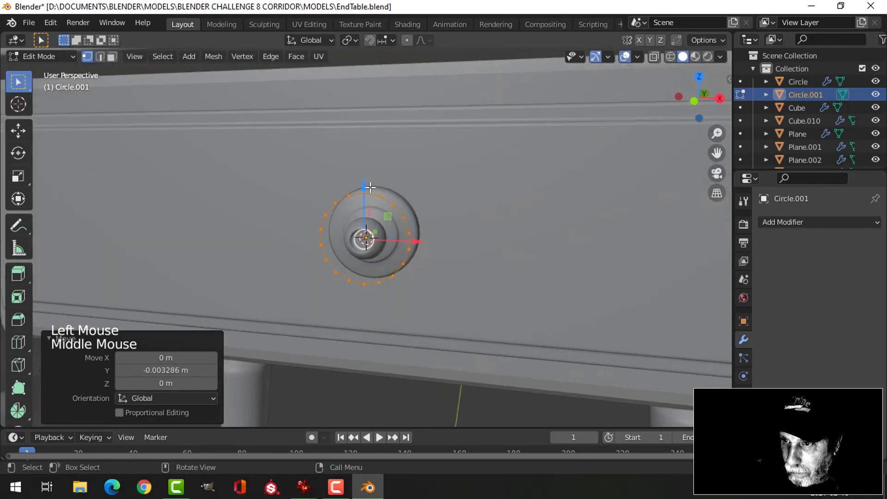
pyautogui.moveTo(370, 186); pyautogui.dragTo(438, 232)
pyautogui.press('s')
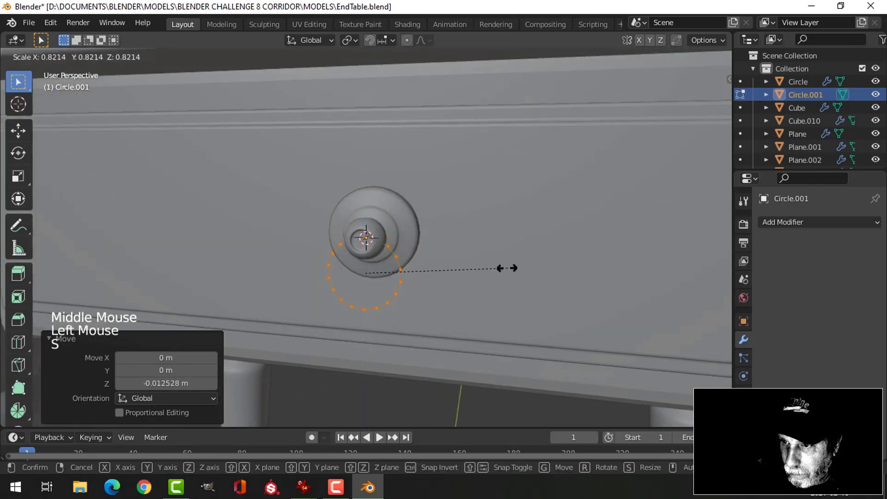
pyautogui.click(435, 252)
# - Adjust the circle's height and size so that it hangs from the knob's head
pyautogui.moveTo(365, 226); pyautogui.dragTo(369, 213)
pyautogui.moveTo(481, 234); pyautogui.dragTo(397, 259, button='middle')
pyautogui.scroll(2, 383, 273)
pyautogui.moveTo(398, 259); pyautogui.dragTo(534, 195, button='middle')
pyautogui.press('s')
pyautogui.click(636, 270)
pyautogui.moveTo(378, 193); pyautogui.dragTo(378, 214)
# - Scale the circle by about 0.624, raise it into the knob's head, and fine-tune its size
pyautogui.moveTo(472, 230); pyautogui.dragTo(458, 246, button='middle')
pyautogui.scroll(-4, 457, 246)
pyautogui.press('s')
pyautogui.click(430, 238)
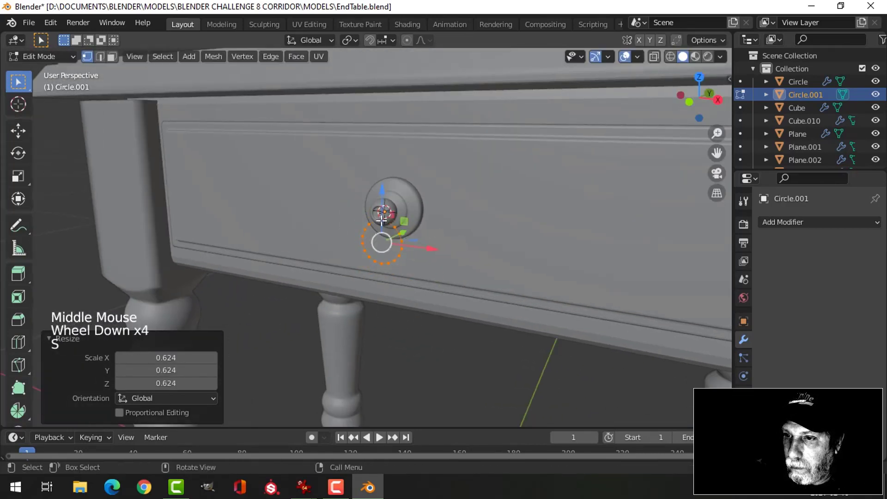
pyautogui.moveTo(383, 199); pyautogui.dragTo(384, 194)
pyautogui.scroll(3, 453, 208)
pyautogui.moveTo(453, 208); pyautogui.dragTo(450, 234, button='middle')
pyautogui.scroll(2, 420, 238)
pyautogui.press('s')
pyautogui.click(454, 234)
# - Extrude the circle inward to about 0.8 scale as a flat ring, and enlarge its inner edge loop by about 1.09
pyautogui.press('e')
pyautogui.press('s')
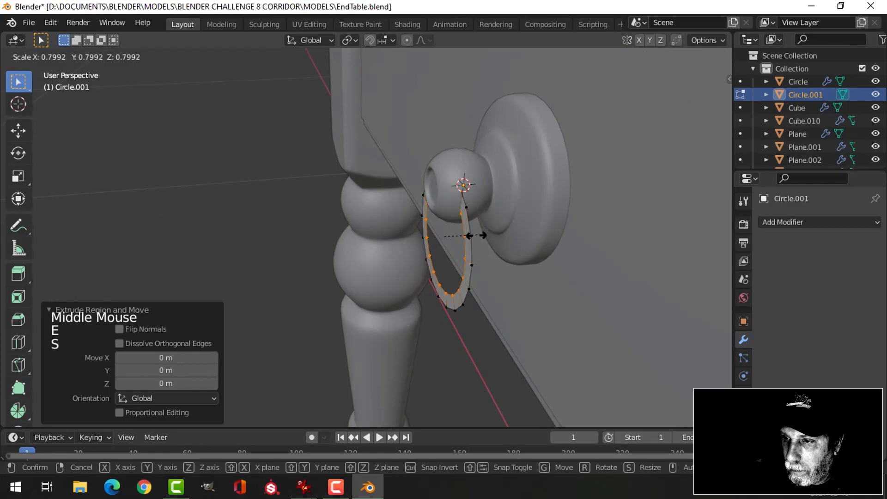
pyautogui.click(469, 237)
pyautogui.press('a')
pyautogui.moveTo(505, 244)
pyautogui.mouseDown(button='middle')
pyautogui.moveTo(485, 252)
pyautogui.moveTo(519, 243)
pyautogui.moveTo(513, 239)
pyautogui.mouseUp(button='middle')
pyautogui.hotkey('alt', 'a')
pyautogui.keyDown('alt'); pyautogui.keyDown('shift'); pyautogui.click(468, 222); pyautogui.keyUp('shift'); pyautogui.keyUp('alt')
pyautogui.press('s')
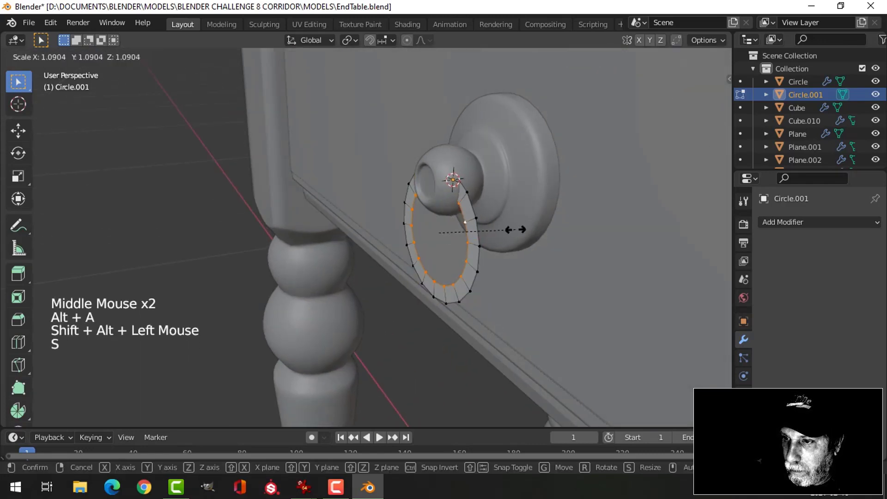
# - Extrude the whole flat ring about 0.0022 m along negative Y, away from the drawer front
pyautogui.press('a')
pyautogui.moveTo(519, 226)
pyautogui.mouseDown(button='middle')
pyautogui.moveTo(458, 234)
pyautogui.moveTo(520, 238)
pyautogui.mouseUp(button='middle')
pyautogui.press('e')
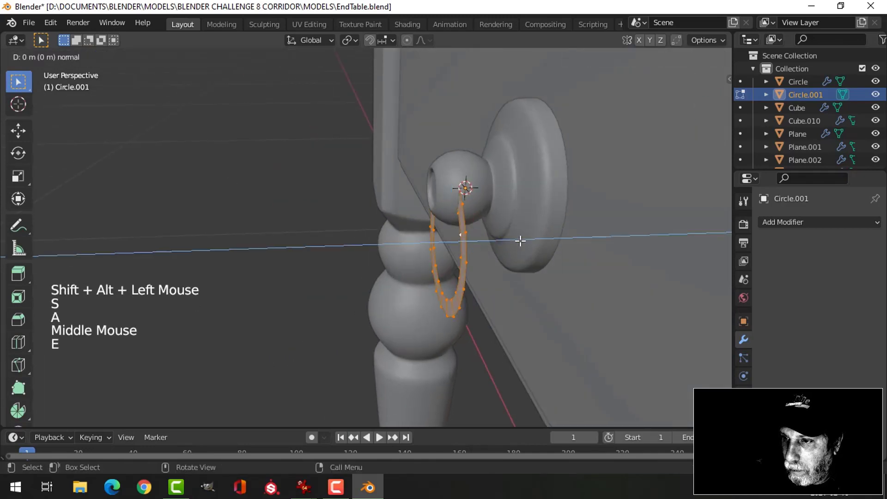
pyautogui.click(496, 242)
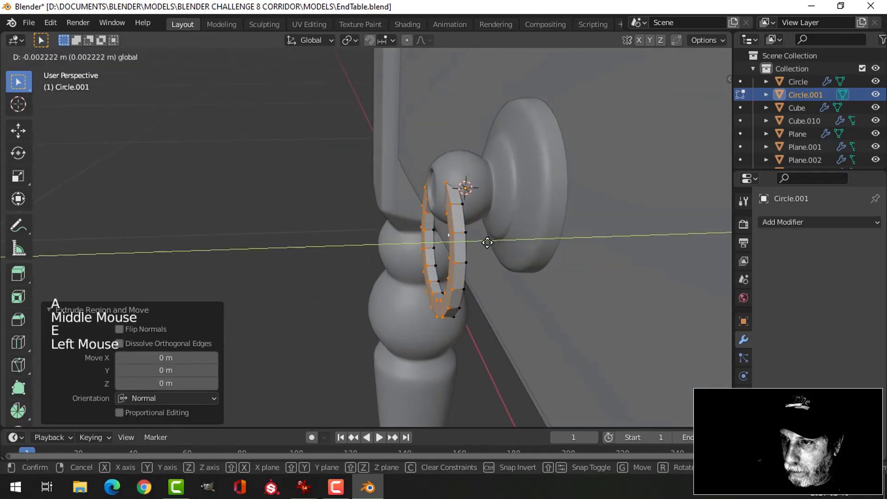
pyautogui.click(485, 242)
# - Cut a centred edge loop around the ring's outer side and scale it outward by about 1.067
pyautogui.hotkey('alt', 'a')
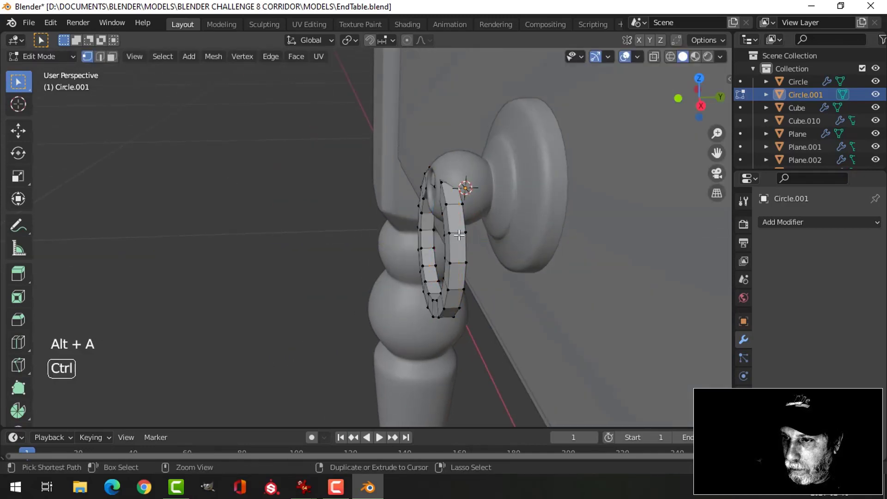
pyautogui.hotkey('ctrl', 'r')
pyautogui.click(459, 235)
pyautogui.rightClick(459, 235)
pyautogui.moveTo(459, 235); pyautogui.dragTo(584, 258, button='middle')
pyautogui.press('s')
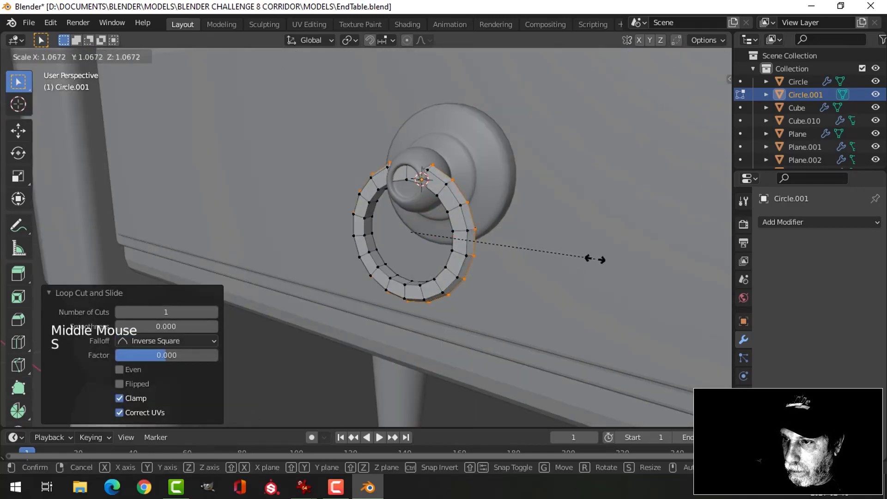
pyautogui.click(595, 259)
# - Cut a centred edge loop around the ring's inner side, and try scaling it together with an outer loop
pyautogui.moveTo(592, 259); pyautogui.dragTo(411, 254, button='middle')
pyautogui.hotkey('ctrl', 'r')
pyautogui.click(441, 220)
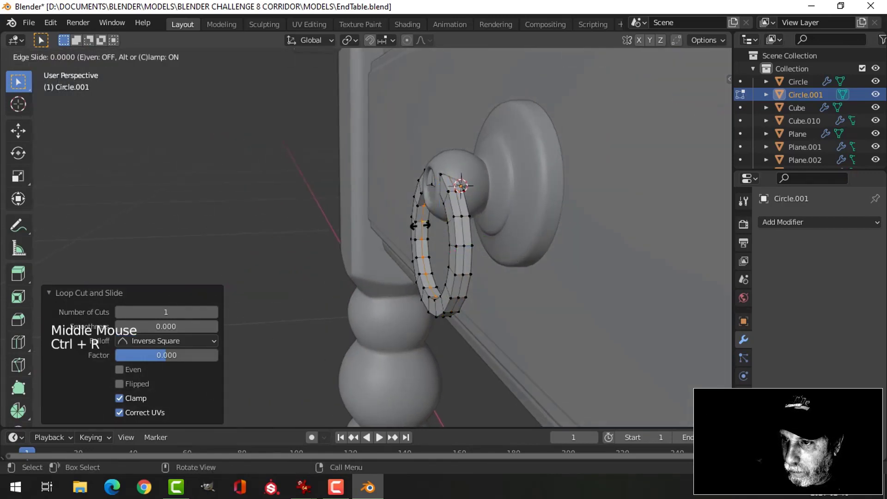
pyautogui.rightClick(441, 221)
pyautogui.keyDown('alt'); pyautogui.keyDown('shift'); pyautogui.click(461, 208); pyautogui.keyUp('shift'); pyautogui.keyUp('alt')
pyautogui.moveTo(461, 207); pyautogui.dragTo(594, 244, button='middle')
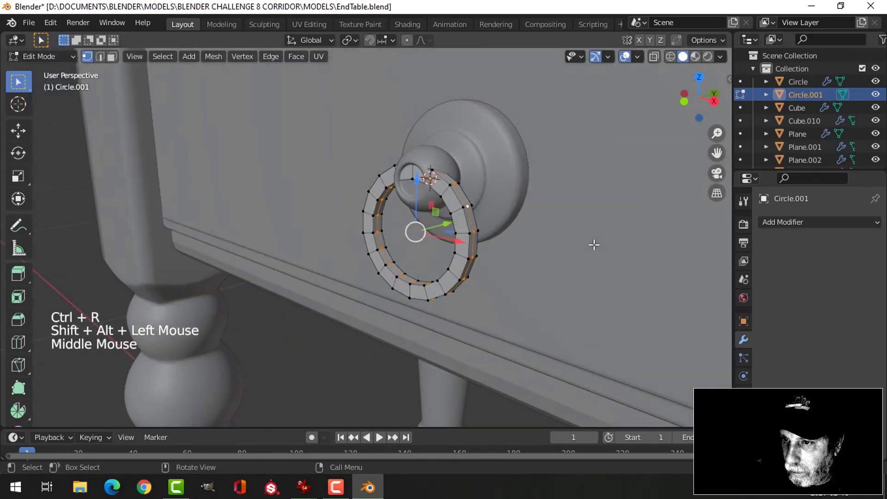
pyautogui.press('s')
pyautogui.click(593, 236)
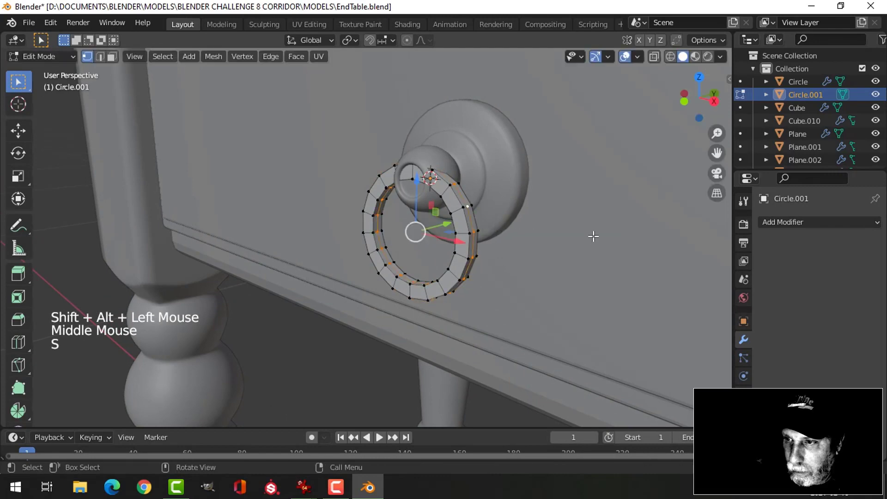
pyautogui.hotkey('alt', 'a')
# - Scale the edge loop on the ring's outer side by about 1.034
pyautogui.moveTo(534, 237); pyautogui.dragTo(483, 225, button='middle')
pyautogui.keyDown('alt'); pyautogui.keyDown('shift'); pyautogui.click(483, 224); pyautogui.keyUp('shift'); pyautogui.keyUp('alt')
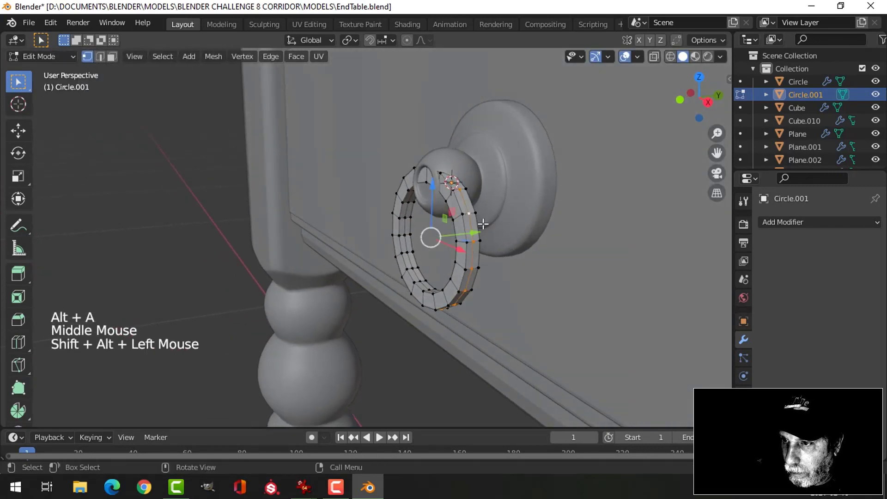
pyautogui.press('s')
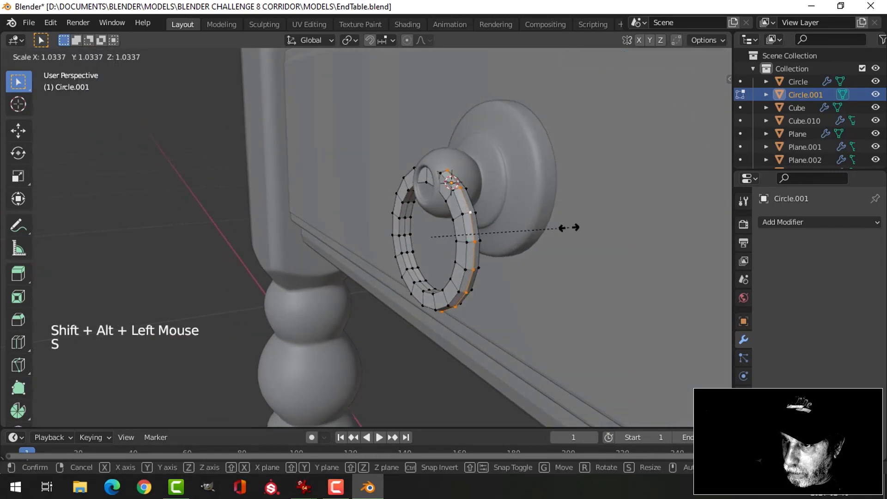
pyautogui.click(569, 227)
pyautogui.moveTo(502, 225); pyautogui.dragTo(476, 224, button='middle')
# - Select the edge loop on the ring's inner side, scale it slightly, and leave Edit Mode
pyautogui.hotkey('alt', 'a')
pyautogui.keyDown('alt'); pyautogui.keyDown('shift'); pyautogui.click(407, 226); pyautogui.keyUp('shift'); pyautogui.keyUp('alt')
pyautogui.moveTo(418, 231); pyautogui.dragTo(478, 266, button='middle')
pyautogui.press('s')
pyautogui.click(556, 244)
pyautogui.press('Tab')
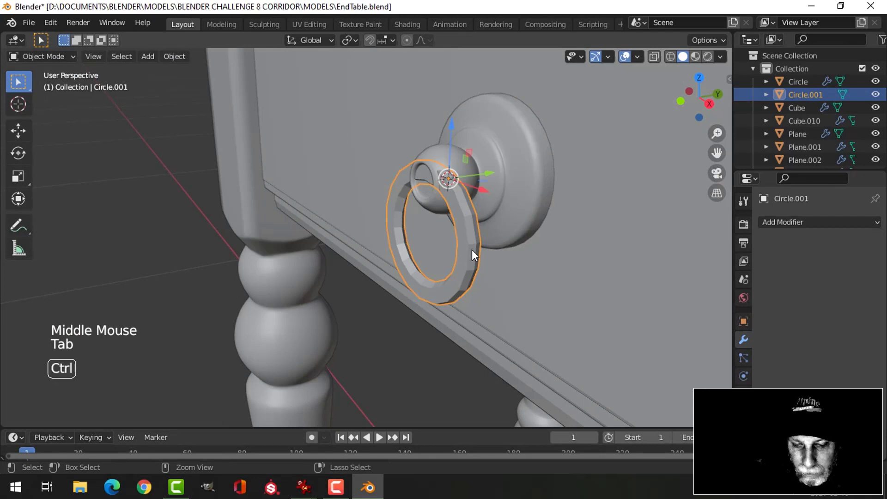
# - Give the ring a level 1 Subdivision Surface modifier and shade it smooth
pyautogui.hotkey('ctrl', '1')
pyautogui.rightClick(467, 228)
pyautogui.click(467, 226)
pyautogui.hotkey('alt', 'a')
# - Move the ring slightly along Y toward the drawer front
pyautogui.moveTo(476, 250); pyautogui.dragTo(509, 275, button='middle')
pyautogui.scroll(1, 444, 253)
pyautogui.click(473, 248)
pyautogui.moveTo(559, 197); pyautogui.dragTo(574, 199)
pyautogui.scroll(-4, 525, 232)
pyautogui.hotkey('alt', 'a')
pyautogui.moveTo(402, 275); pyautogui.dragTo(566, 248, button='middle')
pyautogui.scroll(-5, 564, 258)
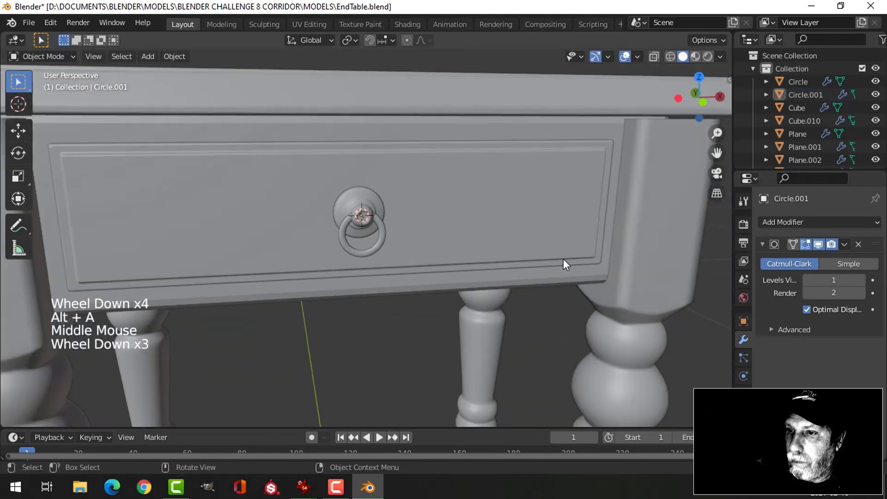
# - Cut a centred edge loop around the front side of the ring
pyautogui.scroll(8, 460, 249)
pyautogui.moveTo(460, 249); pyautogui.dragTo(515, 214, button='middle')
pyautogui.click(442, 211)
pyautogui.press('Tab')
pyautogui.hotkey('alt', 'a')
pyautogui.hotkey('ctrl', 'r')
pyautogui.click(451, 231)
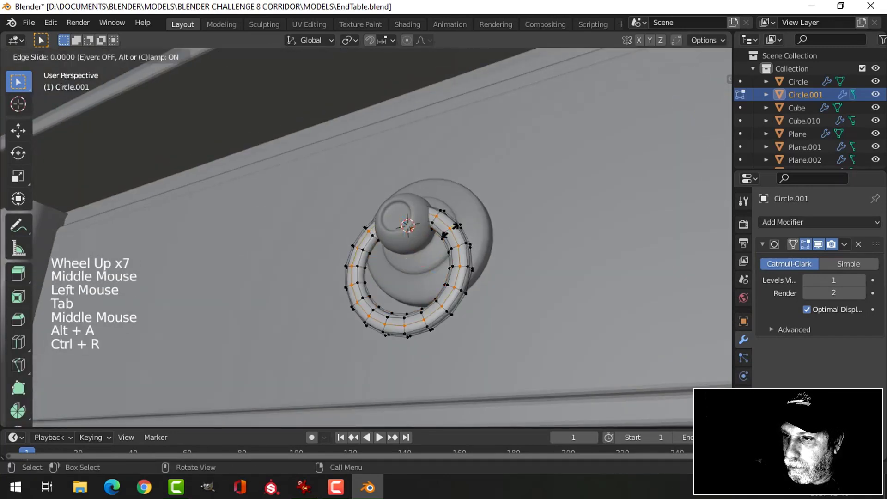
pyautogui.rightClick(454, 232)
pyautogui.moveTo(542, 259); pyautogui.dragTo(449, 293, button='middle')
pyautogui.keyDown('alt'); pyautogui.keyDown('shift'); pyautogui.click(461, 312); pyautogui.keyUp('shift'); pyautogui.keyUp('alt')
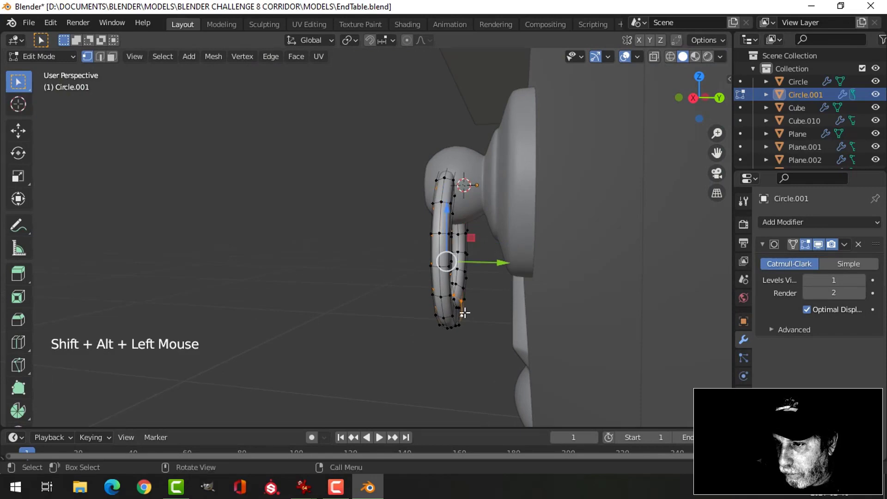
pyautogui.hotkey('ctrl', 'z')
pyautogui.moveTo(502, 327)
pyautogui.mouseDown(button='middle')
pyautogui.moveTo(479, 331)
pyautogui.moveTo(513, 322)
pyautogui.mouseUp(button='middle')
pyautogui.scroll(1, 479, 331)
pyautogui.scroll(2, 512, 322)
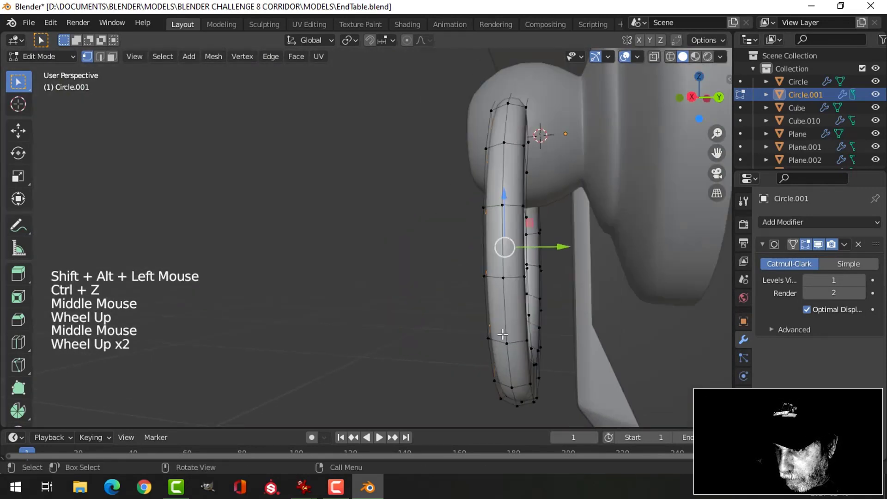
pyautogui.moveTo(553, 378); pyautogui.dragTo(560, 310, button='middle')
pyautogui.keyDown('alt'); pyautogui.keyDown('shift'); pyautogui.click(532, 381); pyautogui.keyUp('shift'); pyautogui.keyUp('alt')
pyautogui.hotkey('ctrl', 'z')
# - Cut a centred edge loop around the rear side of the ring
pyautogui.hotkey('ctrl', 'r')
pyautogui.click(531, 380)
pyautogui.rightClick(530, 378)
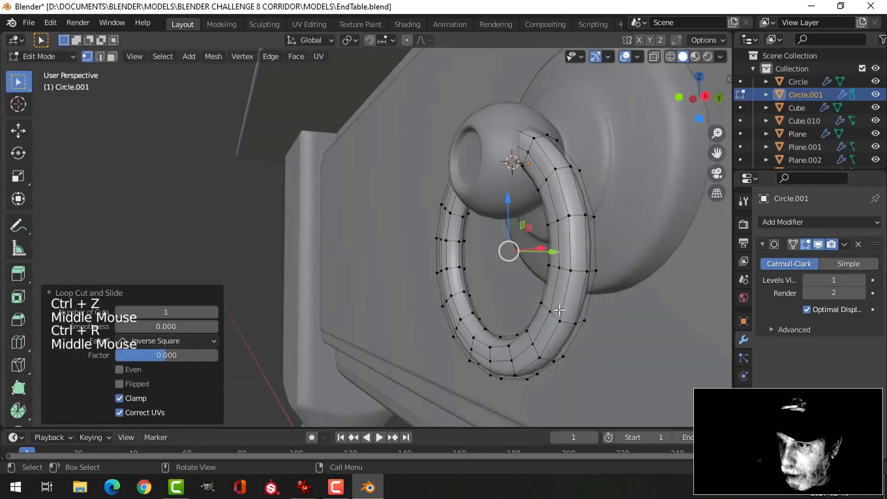
# - Add the ring's front edge loop to the selection, scale both loops outward along Y, and leave Edit Mode
pyautogui.keyDown('alt'); pyautogui.keyDown('shift'); pyautogui.click(562, 263); pyautogui.keyUp('shift'); pyautogui.keyUp('alt')
pyautogui.moveTo(630, 283); pyautogui.dragTo(617, 305, button='middle')
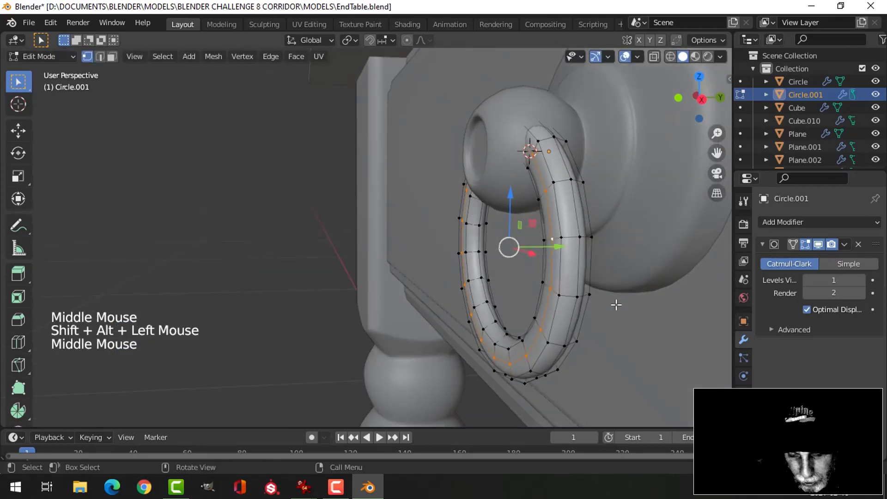
pyautogui.press('s')
pyautogui.press('y')
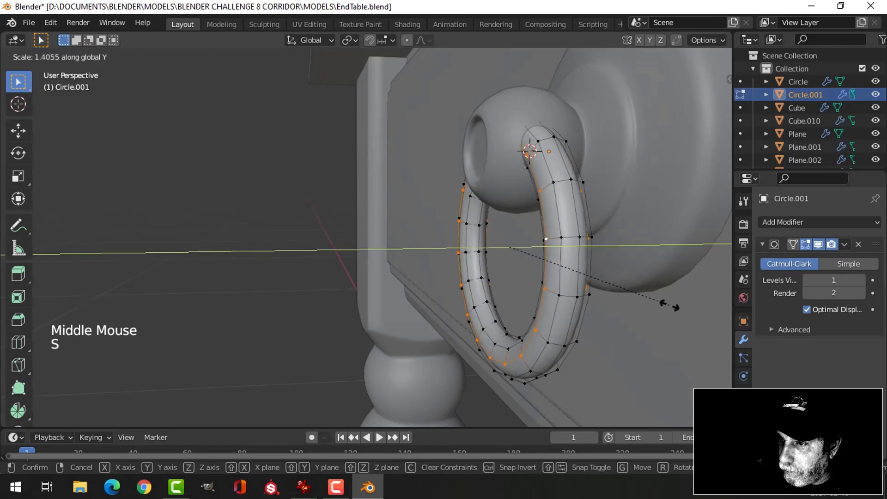
pyautogui.click(682, 304)
pyautogui.press('Tab')
pyautogui.scroll(-4, 463, 282)
pyautogui.hotkey('alt', 'a')
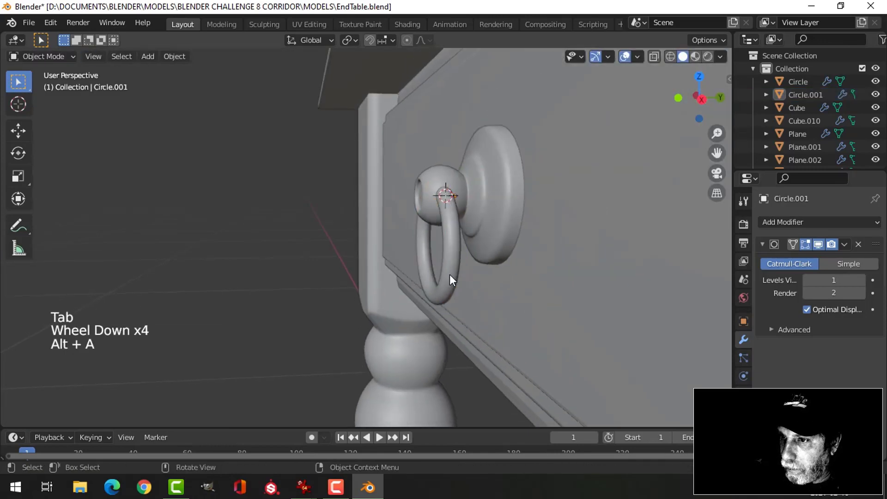
# - Turn on the Face Orientation overlay to check the whole table's normals
pyautogui.moveTo(452, 278); pyautogui.dragTo(519, 285, button='middle')
pyautogui.scroll(-5, 519, 283)
pyautogui.scroll(-3, 431, 268)
pyautogui.moveTo(430, 269); pyautogui.dragTo(532, 261, button='middle')
pyautogui.scroll(1, 572, 293)
pyautogui.scroll(-6, 566, 294)
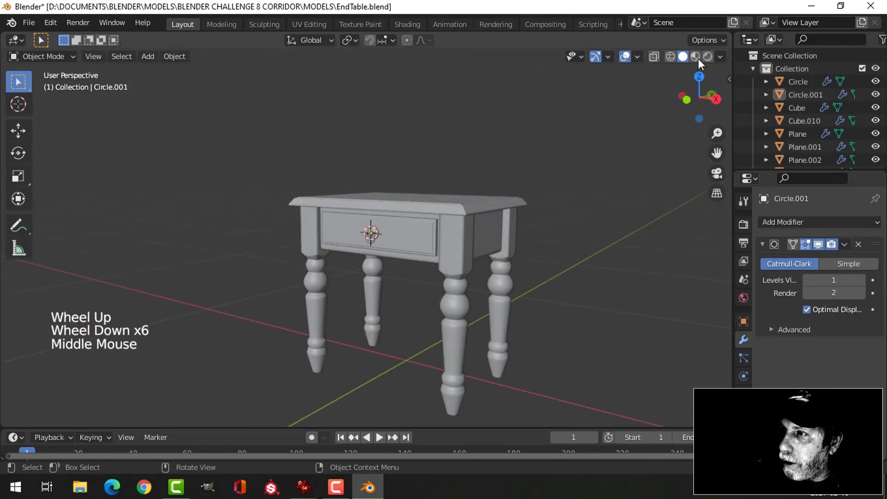
pyautogui.click(638, 57)
pyautogui.click(603, 289)
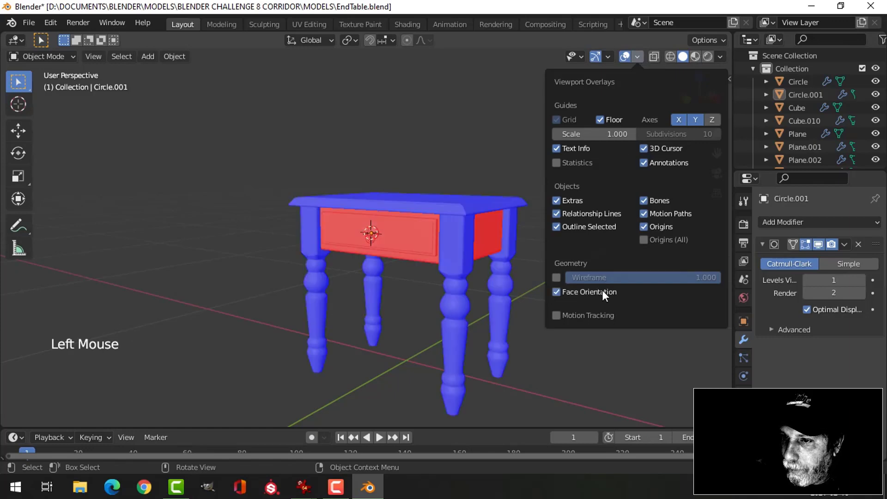
# - Recalculate the drawer front's normals to the outside and leave Edit Mode
pyautogui.click(429, 242)
pyautogui.press('Tab')
pyautogui.press('a')
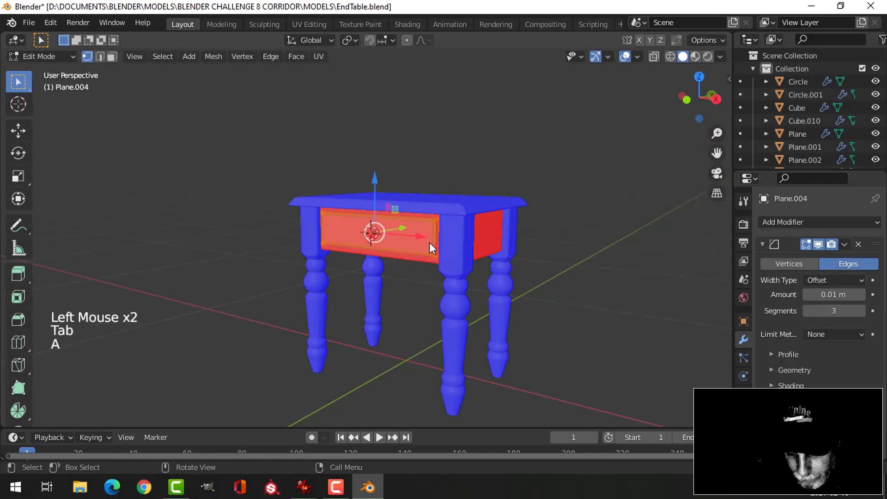
pyautogui.hotkey('alt', 'n')
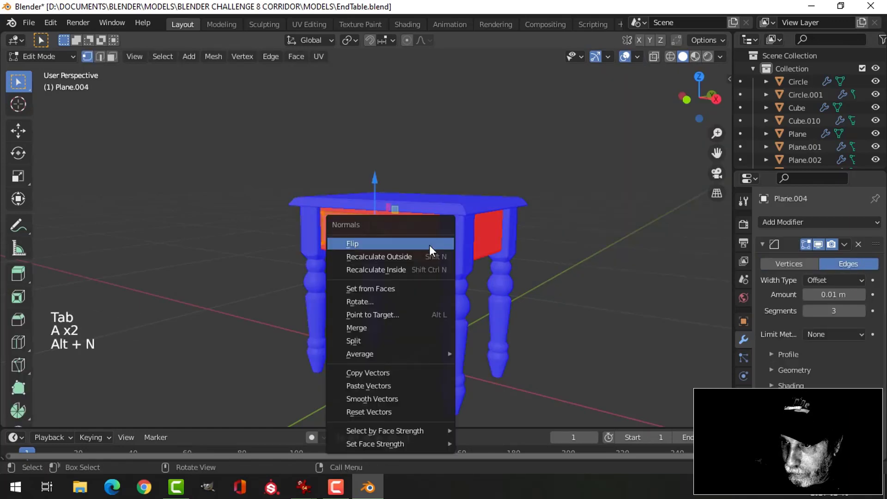
pyautogui.click(429, 257)
pyautogui.press('Tab')
# - Select the front frame and the three other aprons and recalculate all their normals to the outside together
pyautogui.click(434, 260)
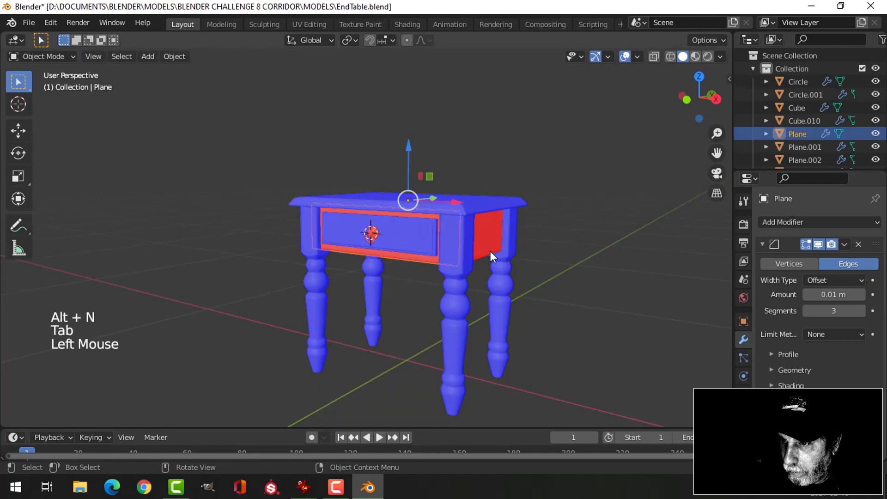
pyautogui.keyDown('shift'); pyautogui.click(490, 251); pyautogui.keyUp('shift')
pyautogui.moveTo(556, 238); pyautogui.dragTo(420, 247, button='middle')
pyautogui.keyDown('shift'); pyautogui.click(487, 249); pyautogui.keyUp('shift')
pyautogui.keyDown('shift'); pyautogui.click(421, 248); pyautogui.keyUp('shift')
pyautogui.press('Tab')
pyautogui.press('a')
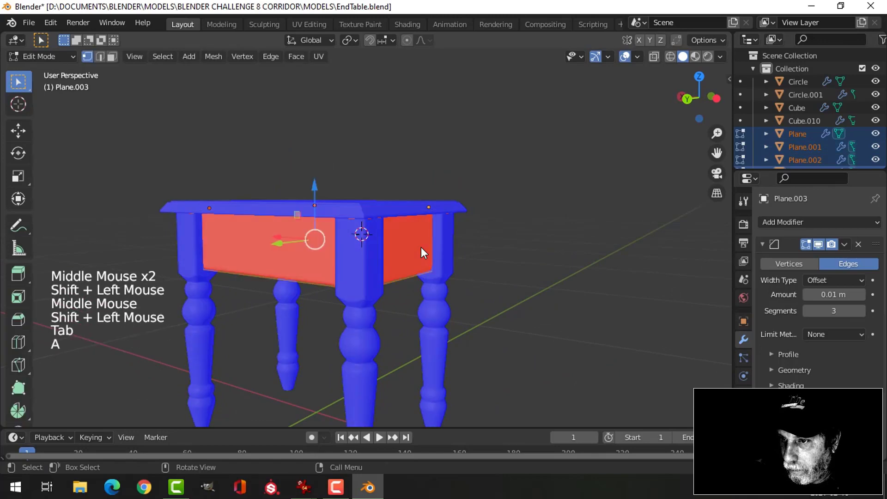
pyautogui.hotkey('alt', 'n')
pyautogui.click(422, 248)
pyautogui.hotkey('alt', 'a')
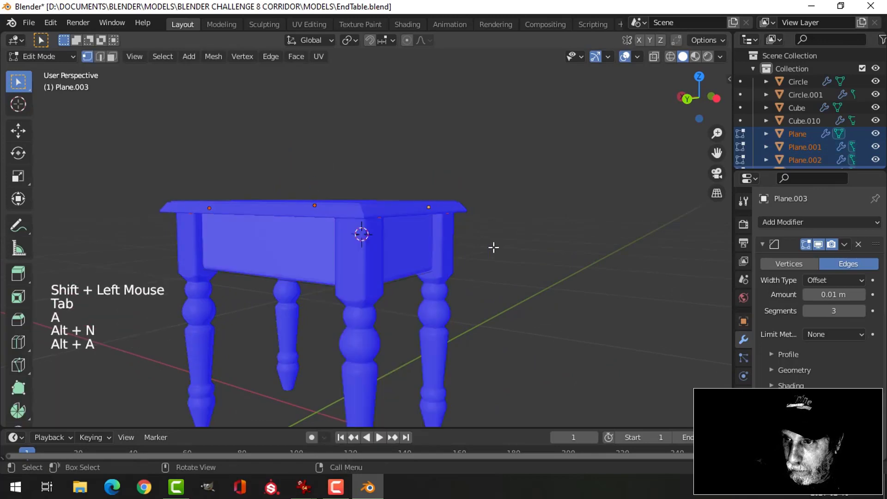
pyautogui.press('Tab')
pyautogui.hotkey('alt', 'a')
# - Select the ring and the knob and recalculate both meshes' normals to the outside
pyautogui.scroll(-3, 348, 247)
pyautogui.moveTo(348, 247); pyautogui.dragTo(398, 253, button='middle')
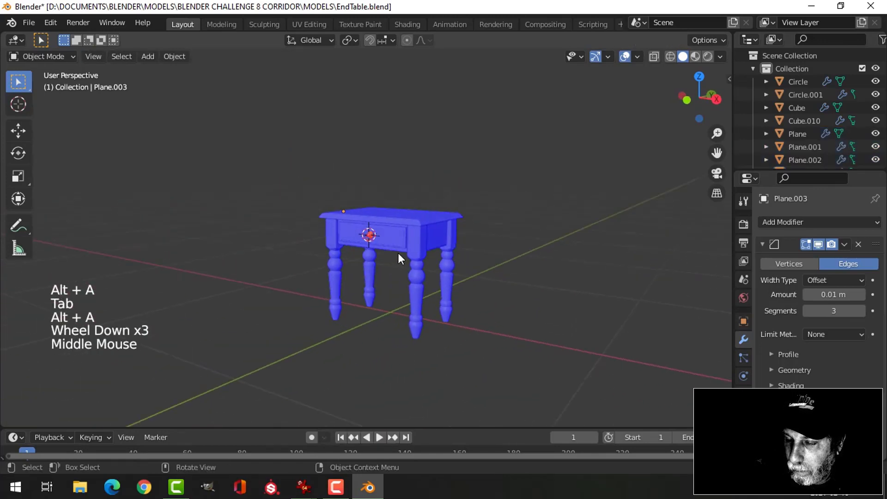
pyautogui.scroll(5, 372, 248)
pyautogui.scroll(7, 373, 248)
pyautogui.click(415, 215)
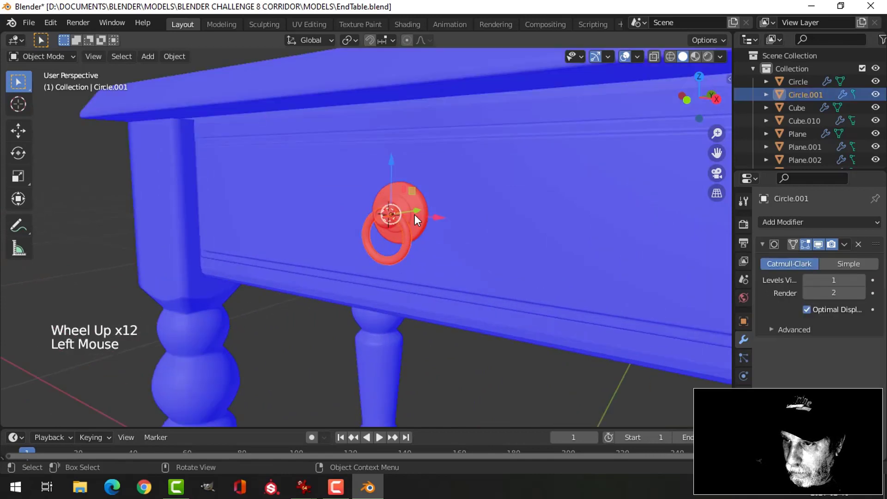
pyautogui.keyDown('shift'); pyautogui.click(420, 208); pyautogui.keyUp('shift')
pyautogui.press('Tab')
pyautogui.press('a')
pyautogui.hotkey('alt', 'n')
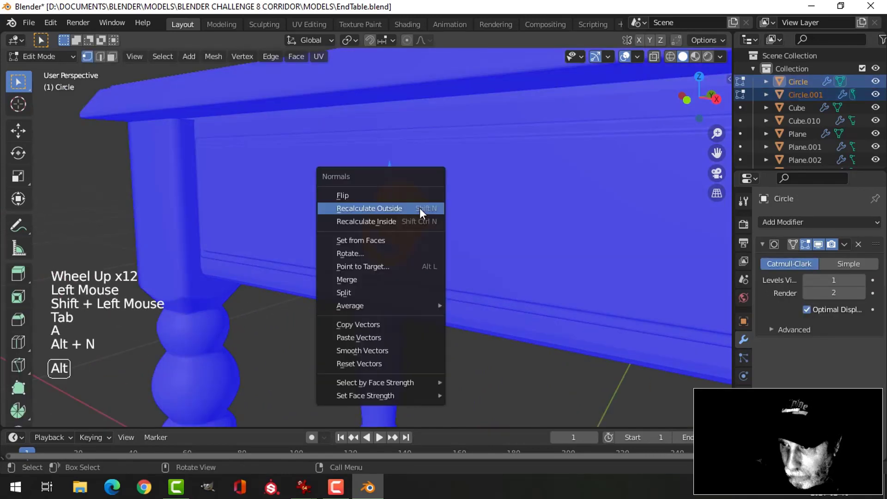
pyautogui.click(415, 208)
pyautogui.hotkey('alt', 'a')
pyautogui.press('Tab')
pyautogui.hotkey('alt', 'a')
pyautogui.scroll(-4, 495, 213)
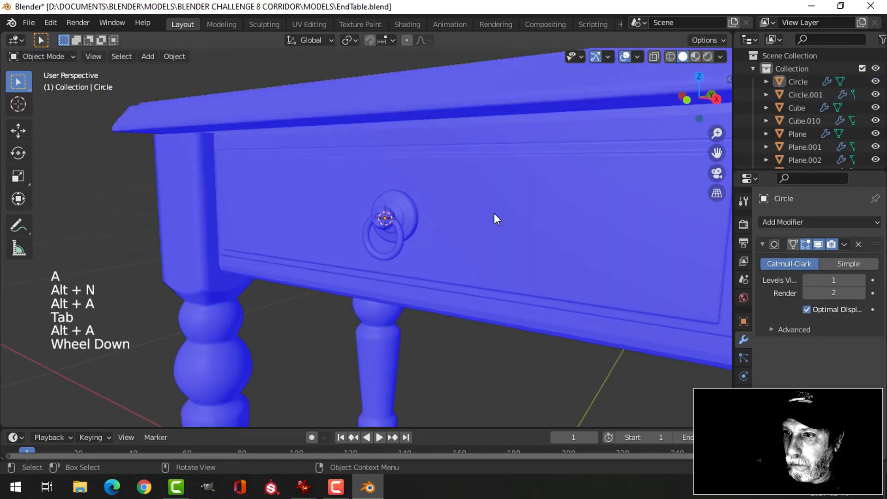
# - Turn off the Face Orientation overlay
pyautogui.moveTo(494, 212); pyautogui.dragTo(528, 222, button='middle')
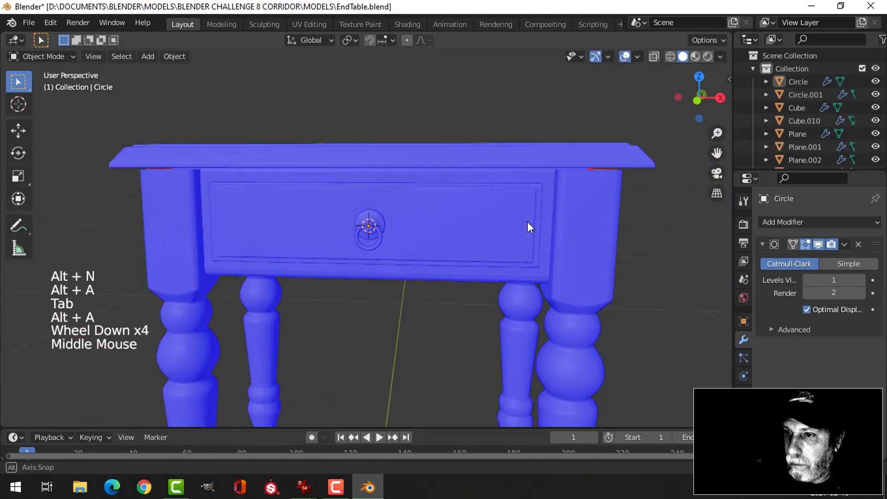
pyautogui.click(637, 56)
pyautogui.click(584, 290)
# - Select the knob and ring together and scale them up by about 1.271
pyautogui.scroll(3, 379, 243)
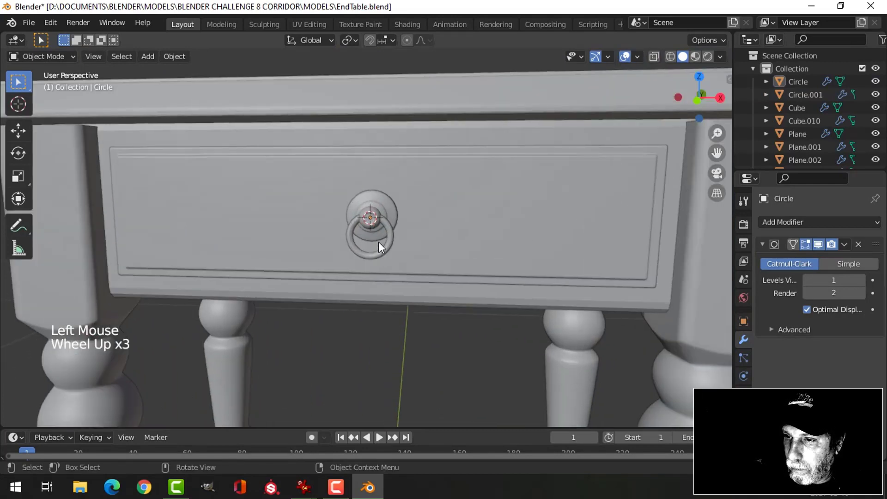
pyautogui.click(381, 208)
pyautogui.keyDown('shift'); pyautogui.click(390, 243); pyautogui.keyUp('shift')
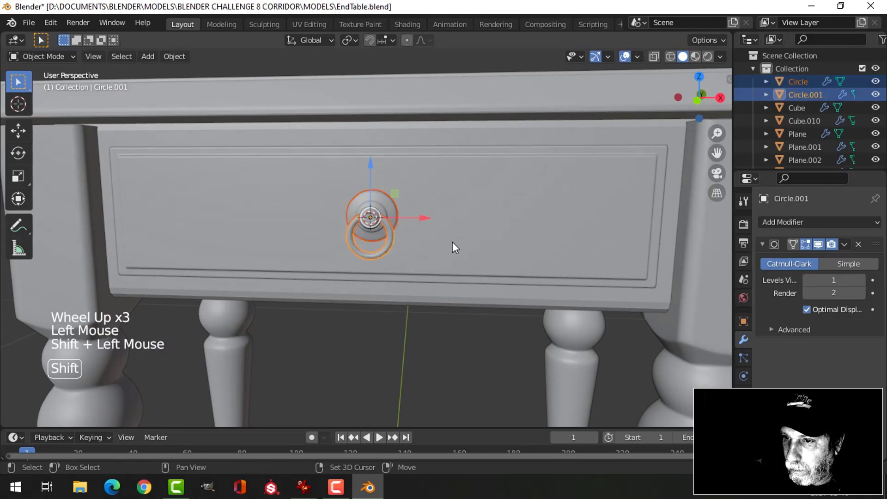
pyautogui.press('s')
pyautogui.click(478, 237)
pyautogui.scroll(-3, 481, 231)
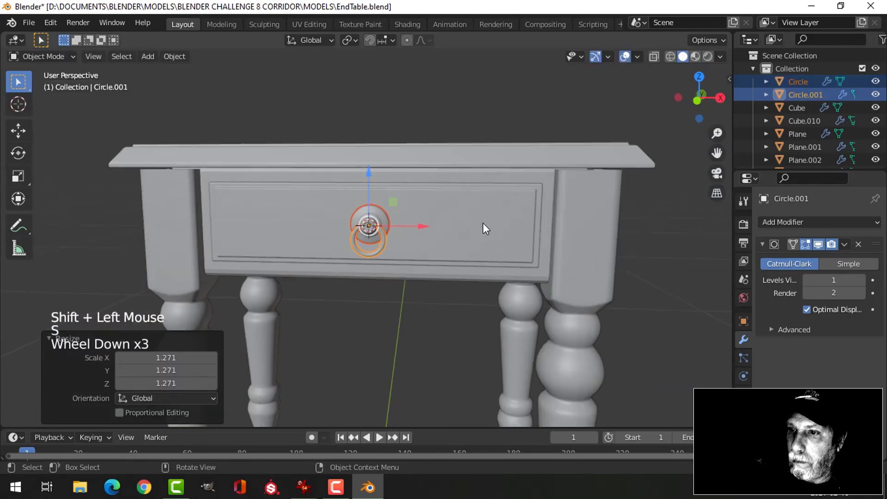
# - Move the knob and ring along Y by about -0.028 m, then back 0.024 m against the drawer front, and deselect them
pyautogui.moveTo(484, 223); pyautogui.dragTo(423, 233, button='middle')
pyautogui.scroll(2, 420, 227)
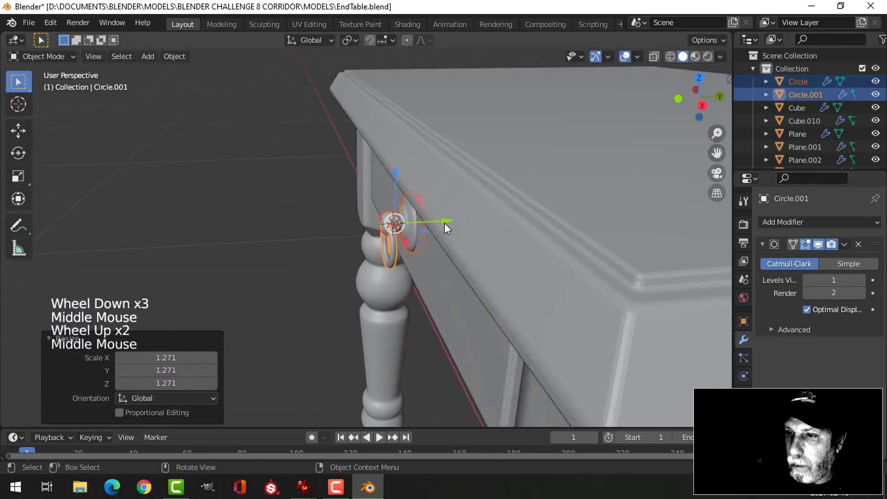
pyautogui.moveTo(444, 222); pyautogui.dragTo(428, 224)
pyautogui.moveTo(427, 224)
pyautogui.mouseDown(button='middle')
pyautogui.moveTo(407, 220)
pyautogui.moveTo(431, 226)
pyautogui.mouseUp(button='middle')
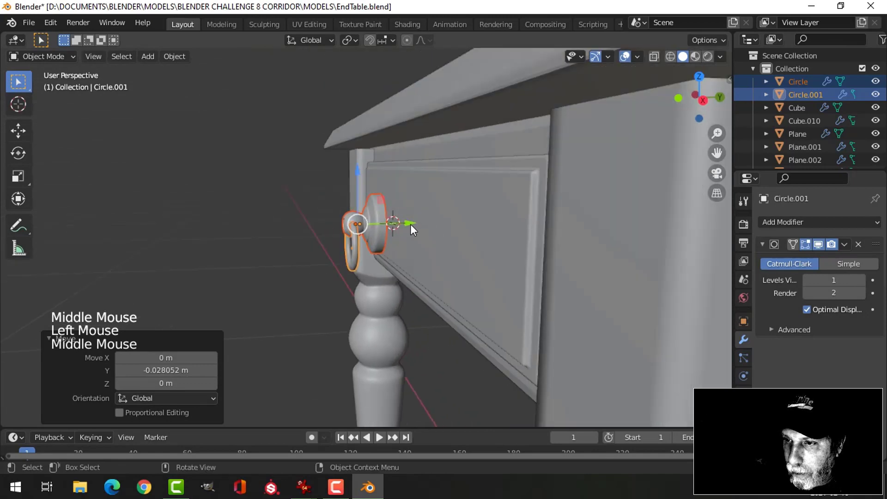
pyautogui.moveTo(410, 224); pyautogui.dragTo(444, 229)
pyautogui.scroll(-4, 440, 278)
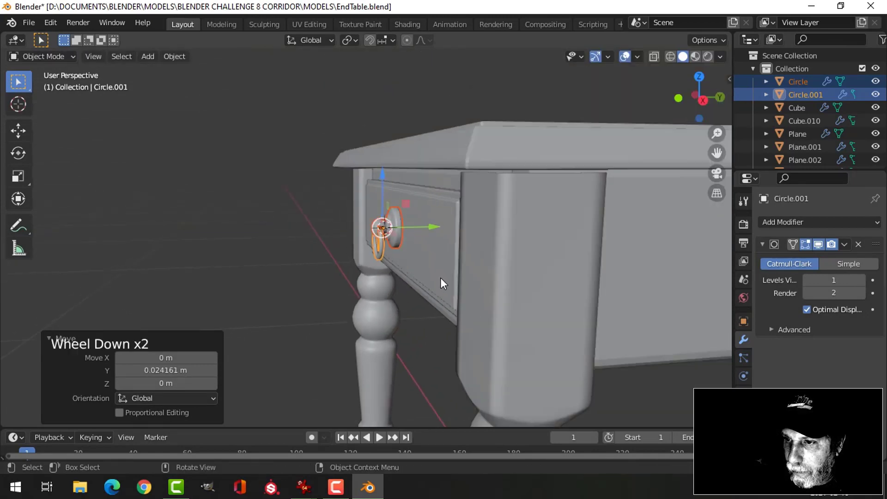
pyautogui.hotkey('alt', 'a')
pyautogui.scroll(-3, 370, 293)
pyautogui.moveTo(370, 293)
pyautogui.mouseDown(button='middle')
pyautogui.moveTo(515, 287)
pyautogui.moveTo(491, 246)
pyautogui.mouseUp(button='middle')
pyautogui.scroll(-2, 503, 289)
pyautogui.scroll(-1, 503, 289)
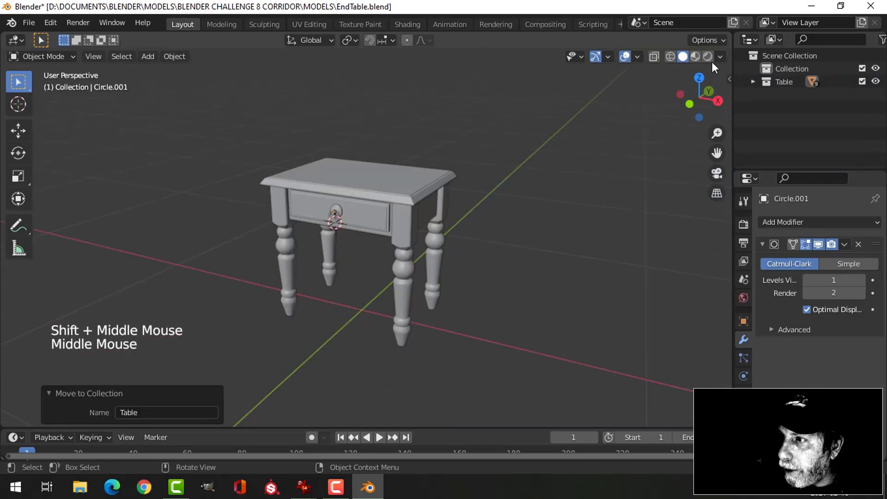
# - Enable Cavity shading in the viewport and hide the gizmos and overlays
pyautogui.click(720, 56)
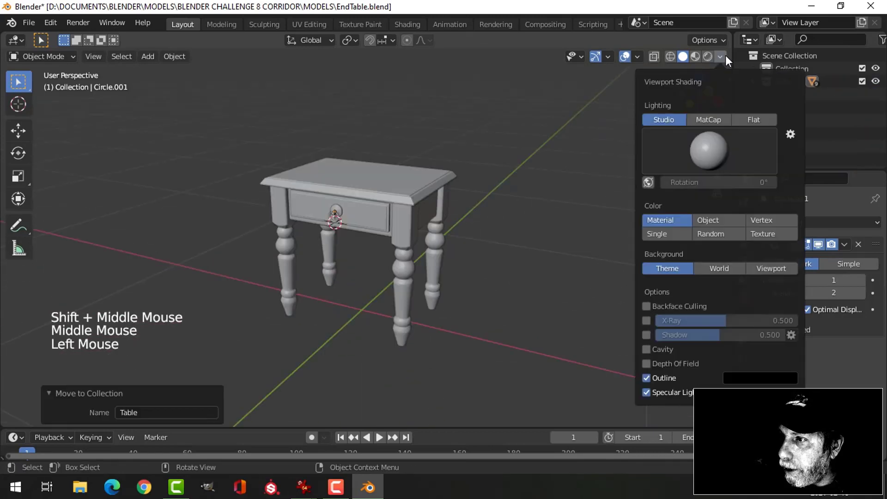
pyautogui.click(647, 349)
pyautogui.click(608, 57)
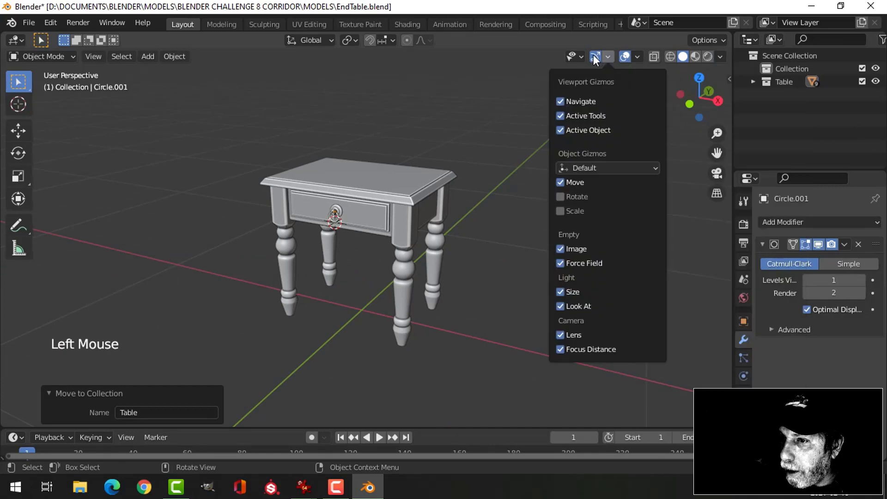
pyautogui.click(599, 57)
pyautogui.click(625, 56)
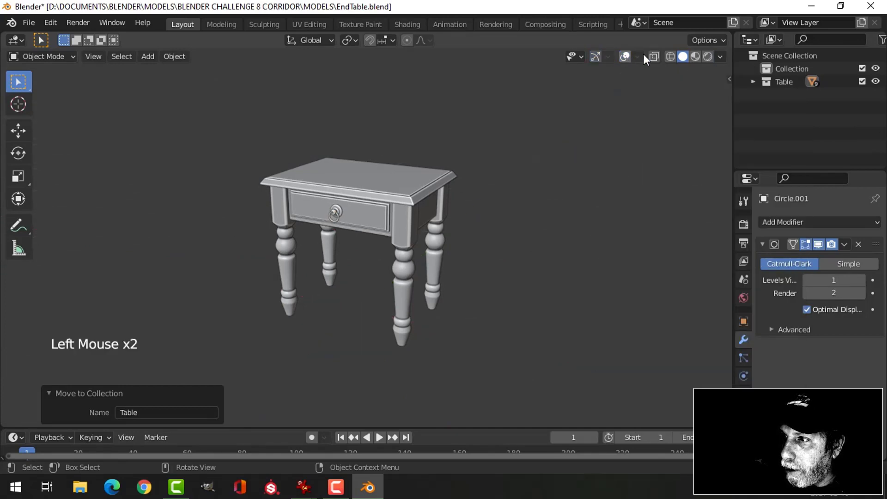
# - Switch the viewport lighting to MatCap and choose a blue MatCap for the table
pyautogui.click(720, 57)
pyautogui.click(709, 119)
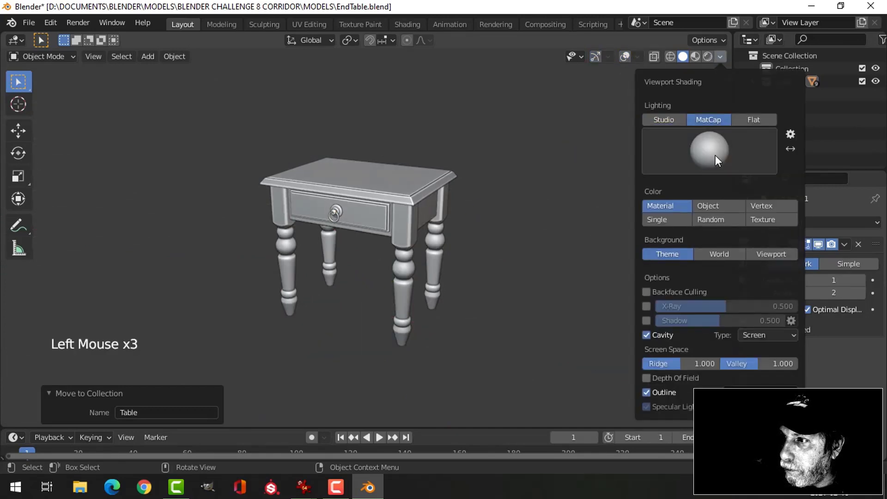
pyautogui.click(716, 155)
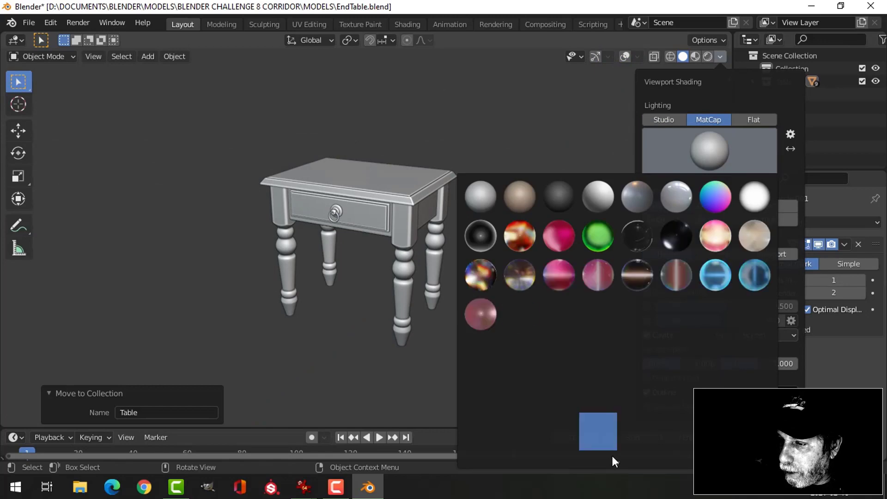
pyautogui.click(520, 324)
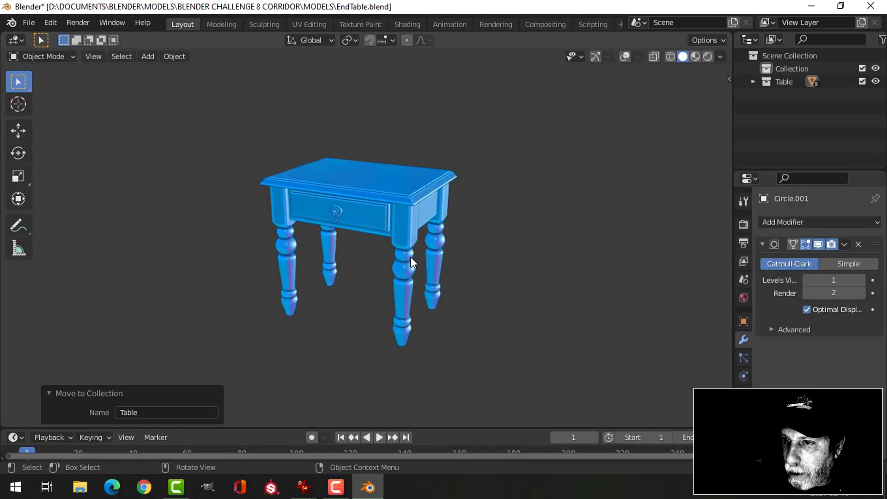
# - Examine the finished end table from several angles, including the tabletop, turned legs, aprons and drawer pull
pyautogui.moveTo(410, 256); pyautogui.dragTo(528, 247, button='middle')
pyautogui.keyDown('shift'); pyautogui.moveTo(444, 252); pyautogui.dragTo(545, 236, button='middle'); pyautogui.keyUp('shift')
pyautogui.scroll(2, 546, 237)
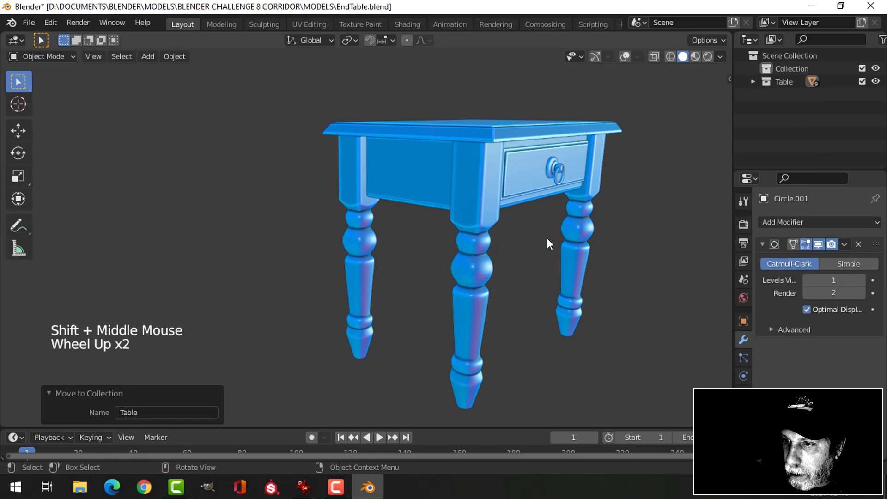
pyautogui.keyDown('shift'); pyautogui.moveTo(587, 242); pyautogui.dragTo(550, 183, button='middle'); pyautogui.keyUp('shift')
pyautogui.doubleClick(475, 261)
pyautogui.scroll(-2, 550, 183)
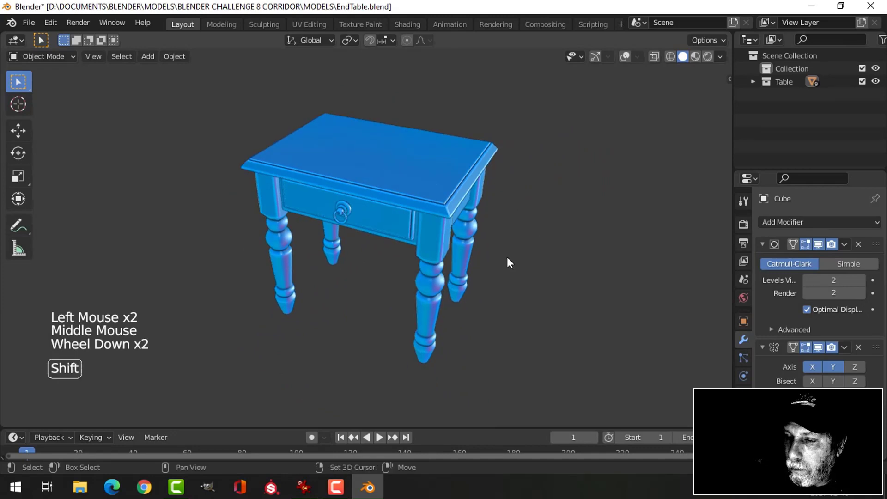
pyautogui.keyDown('shift'); pyautogui.moveTo(507, 257); pyautogui.dragTo(509, 250, button='middle'); pyautogui.keyUp('shift')
pyautogui.moveTo(509, 250); pyautogui.dragTo(558, 226, button='middle')
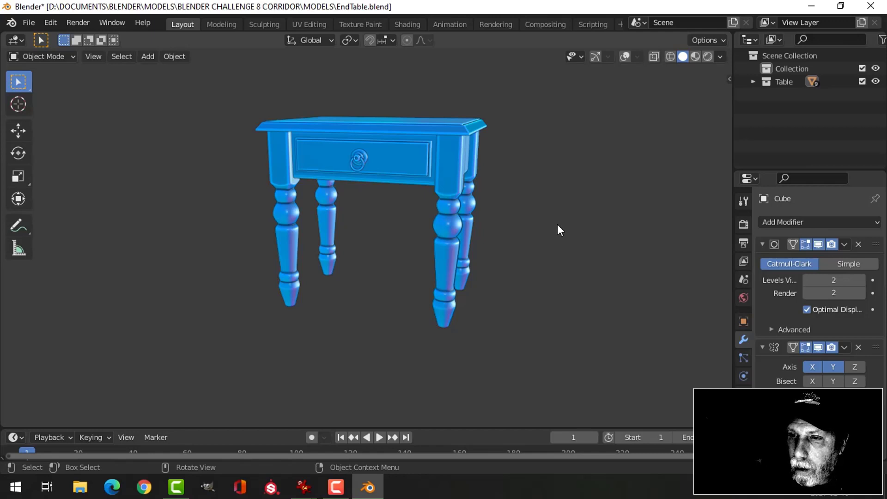
pyautogui.moveTo(559, 225); pyautogui.dragTo(425, 197, button='middle')
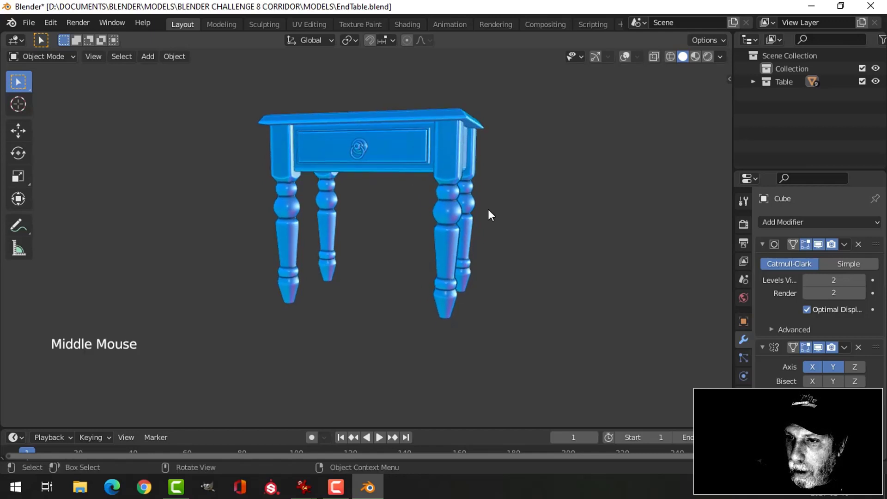
pyautogui.moveTo(488, 209); pyautogui.dragTo(450, 228, button='middle')
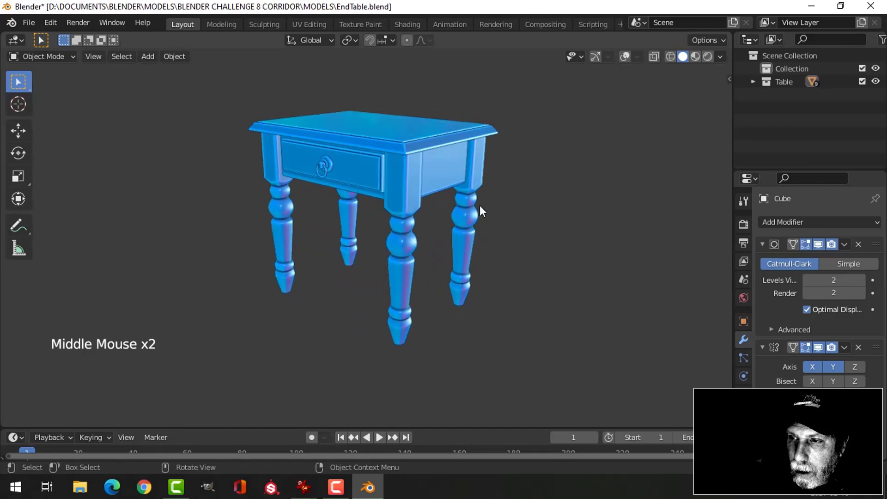
pyautogui.scroll(-2, 535, 221)
pyautogui.moveTo(536, 221); pyautogui.dragTo(574, 219, button='middle')
pyautogui.keyDown('shift'); pyautogui.moveTo(508, 210); pyautogui.dragTo(508, 301, button='middle'); pyautogui.keyUp('shift')
pyautogui.scroll(3, 508, 301)
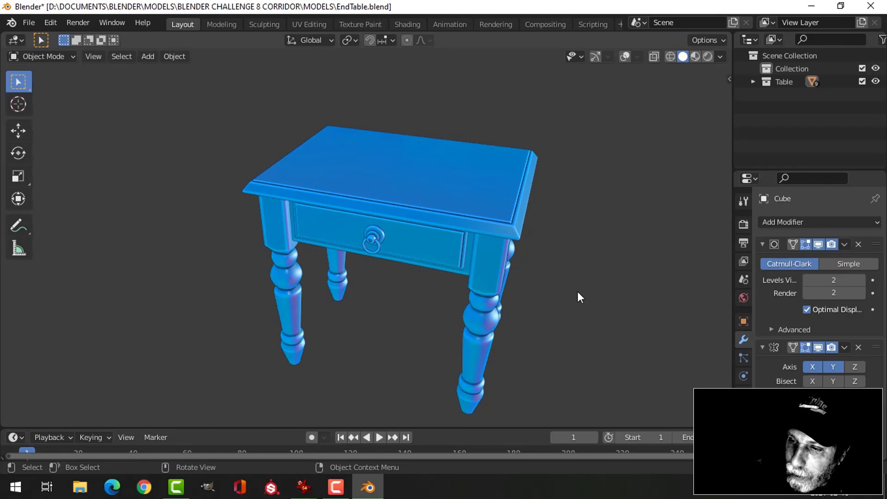
pyautogui.moveTo(578, 292); pyautogui.dragTo(570, 253, button='middle')
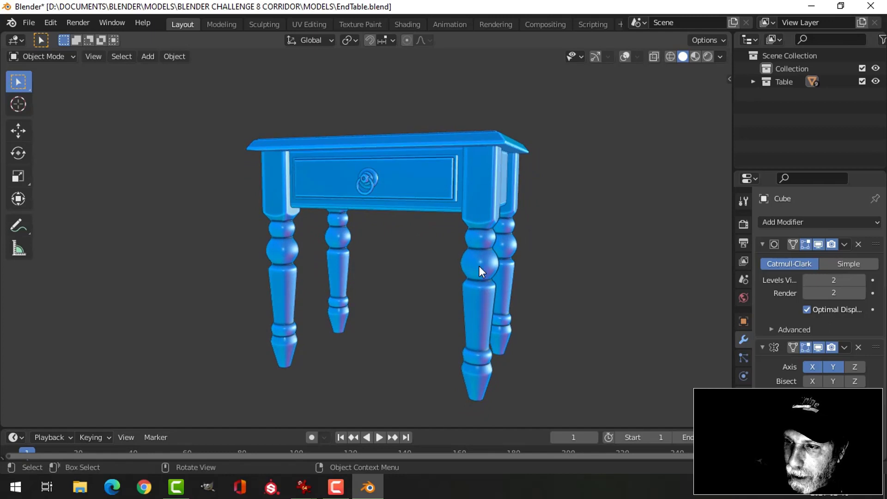
pyautogui.moveTo(548, 256)
pyautogui.mouseDown(button='middle')
pyautogui.moveTo(550, 293)
pyautogui.moveTo(542, 272)
pyautogui.mouseUp(button='middle')
pyautogui.scroll(-2, 550, 293)
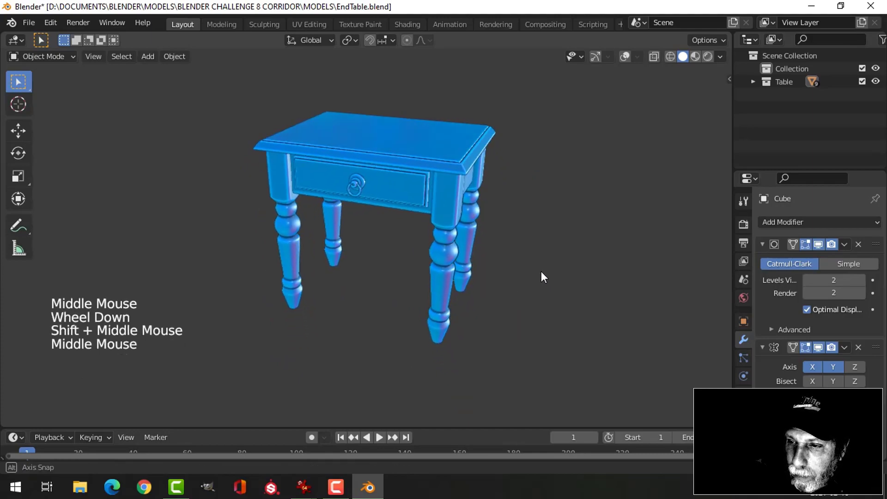